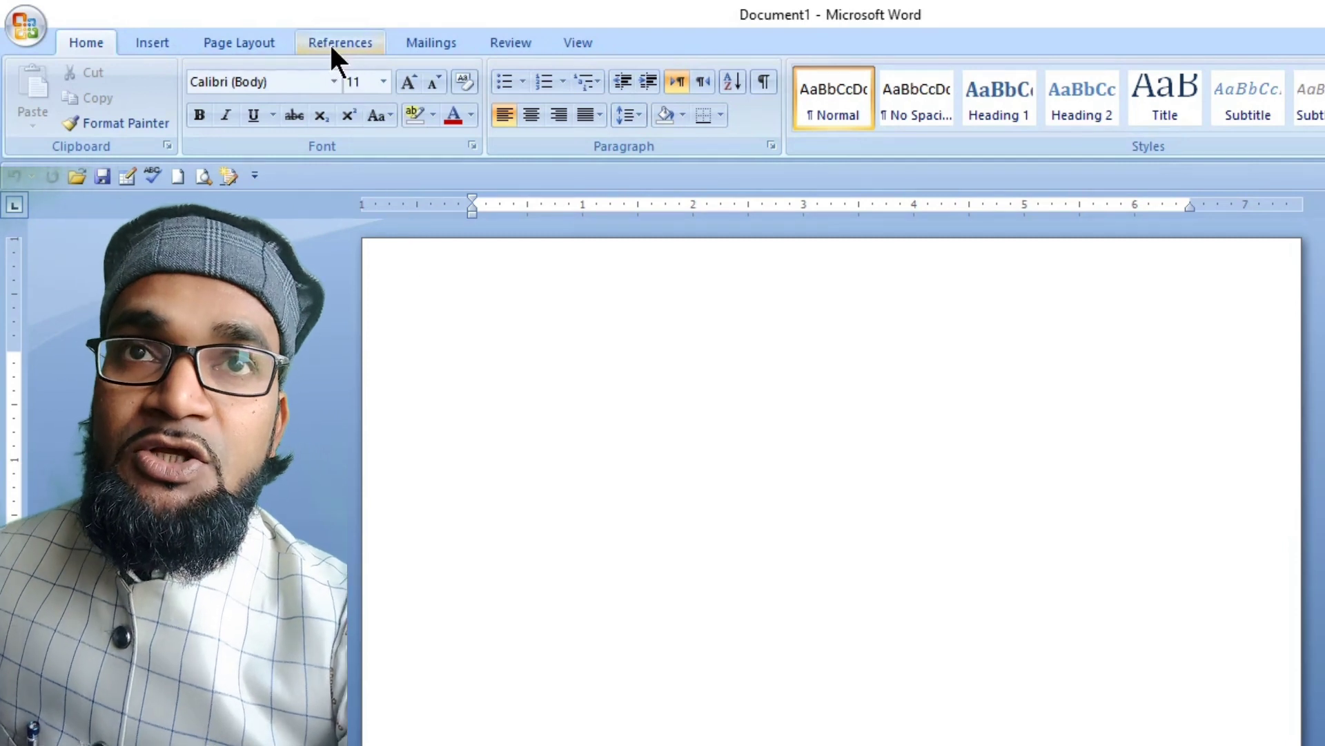
# - Fill the blank document with sample text generated by =rand(8,8)
pyautogui.click(330, 43)
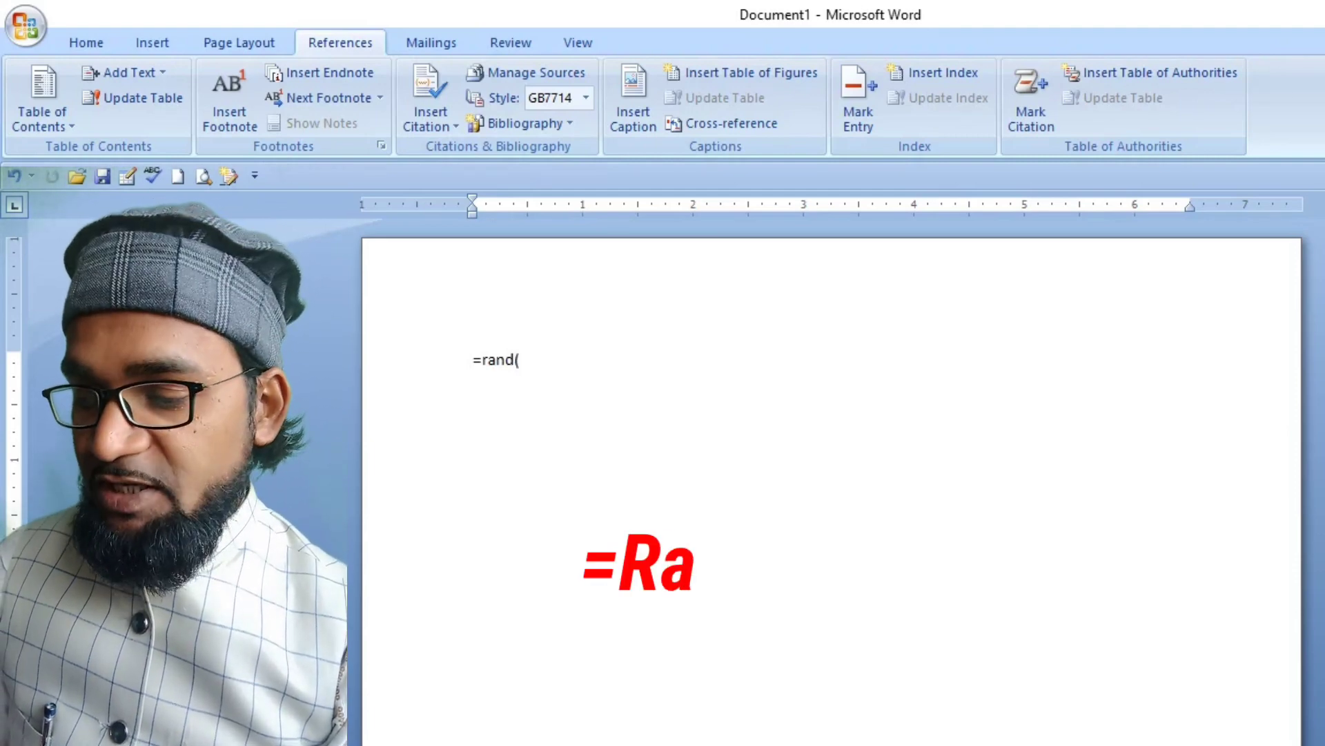
pyautogui.write('8,8')
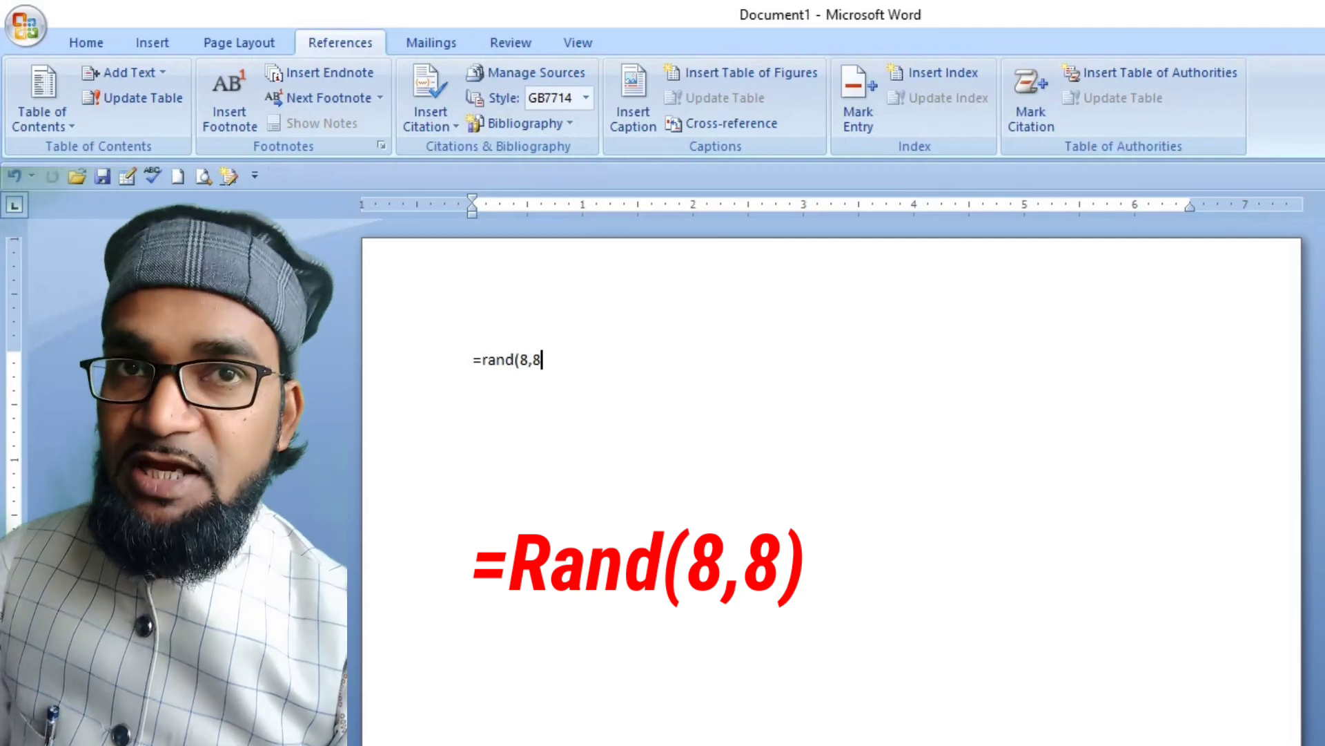
pyautogui.write(')')
pyautogui.press('Return')
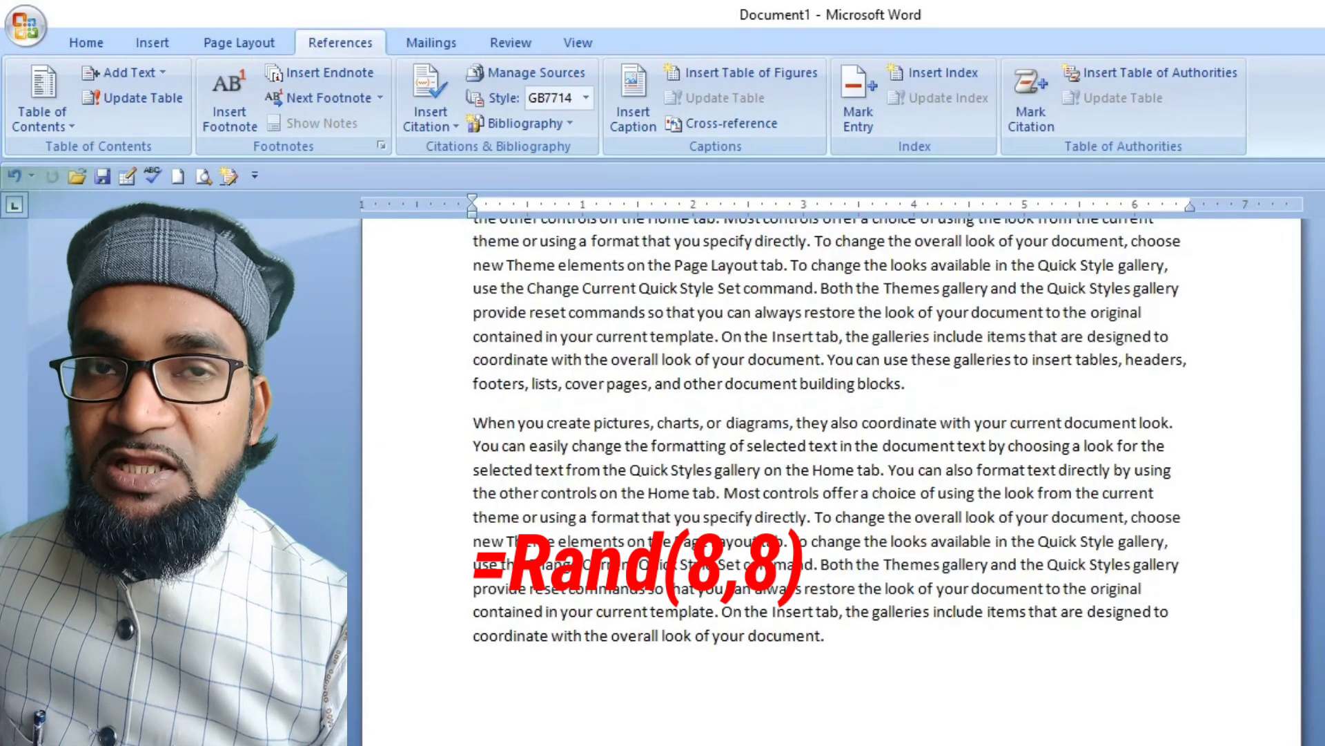
# - Set all of the document's text to 13 pt and justify it, then return to the start of the document
pyautogui.hotkey('ctrl', 'a')
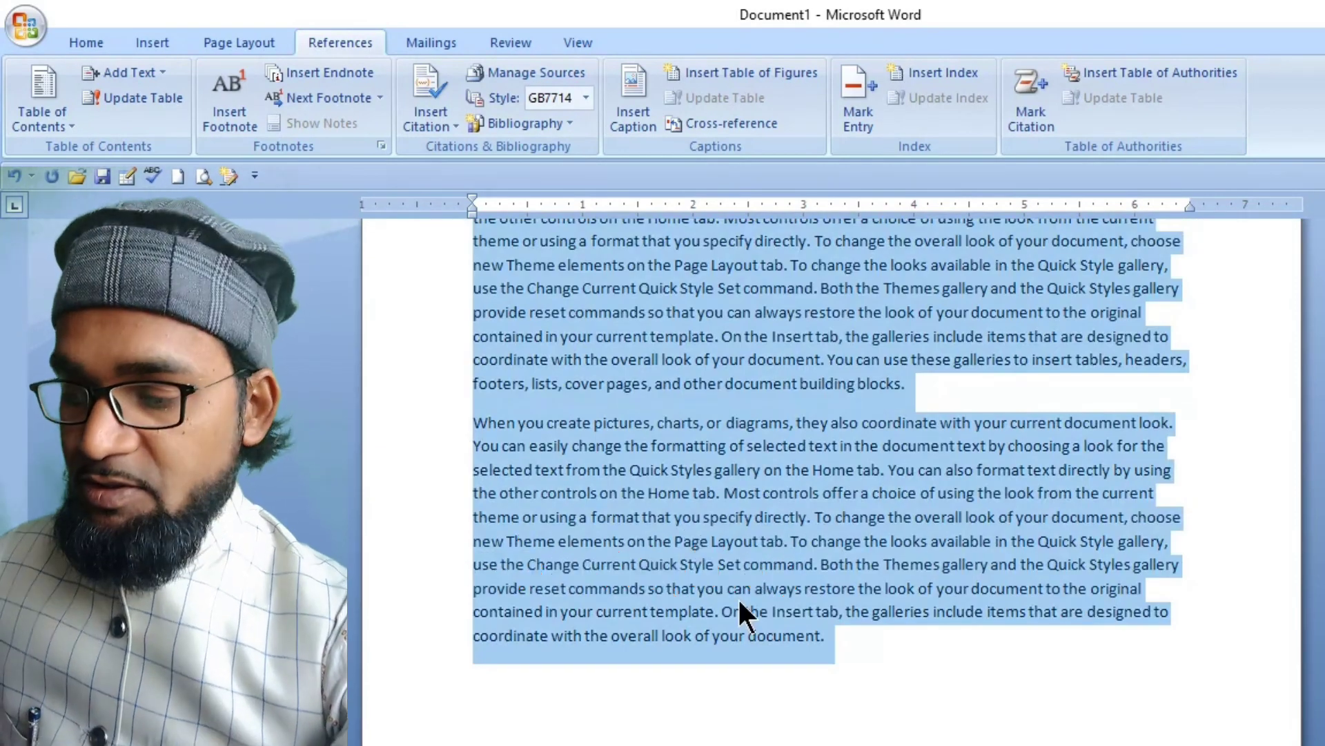
pyautogui.hotkey('ctrl', 'shift', '.')
pyautogui.hotkey('ctrl', 'shift', '.')
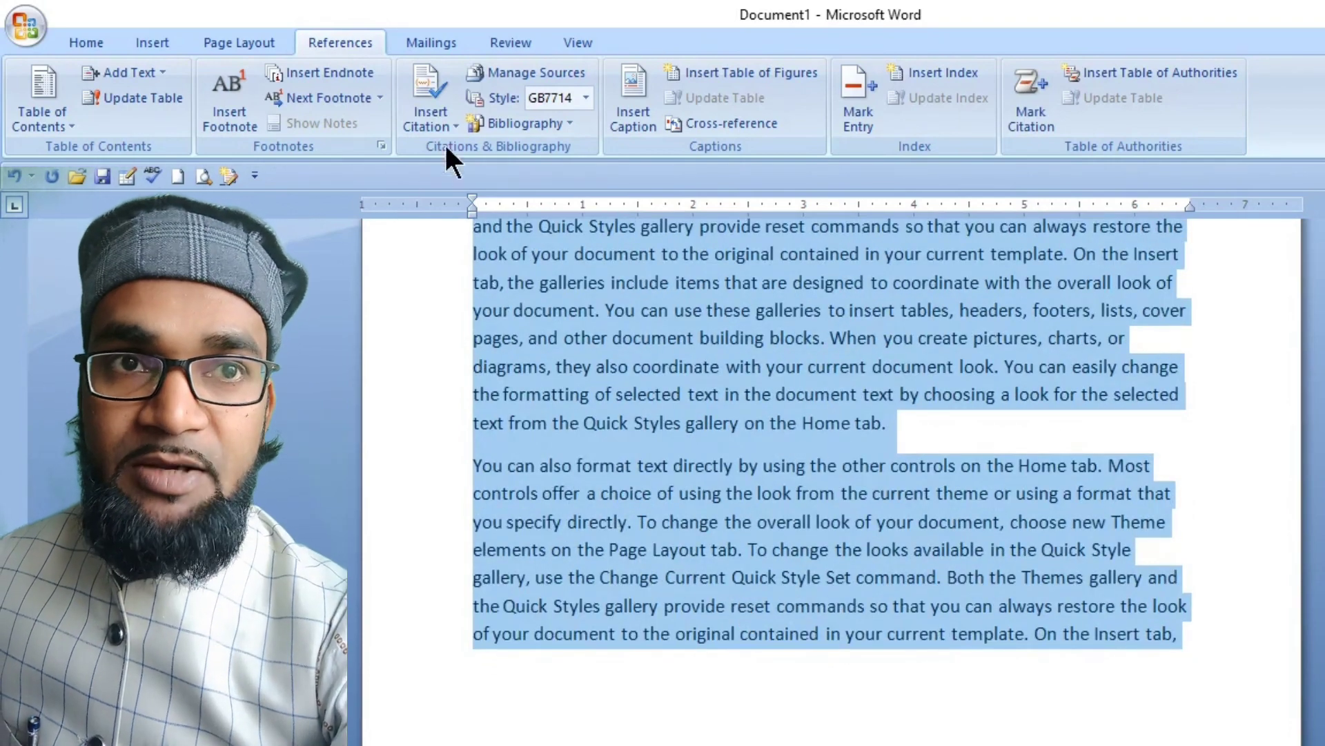
pyautogui.click(95, 42)
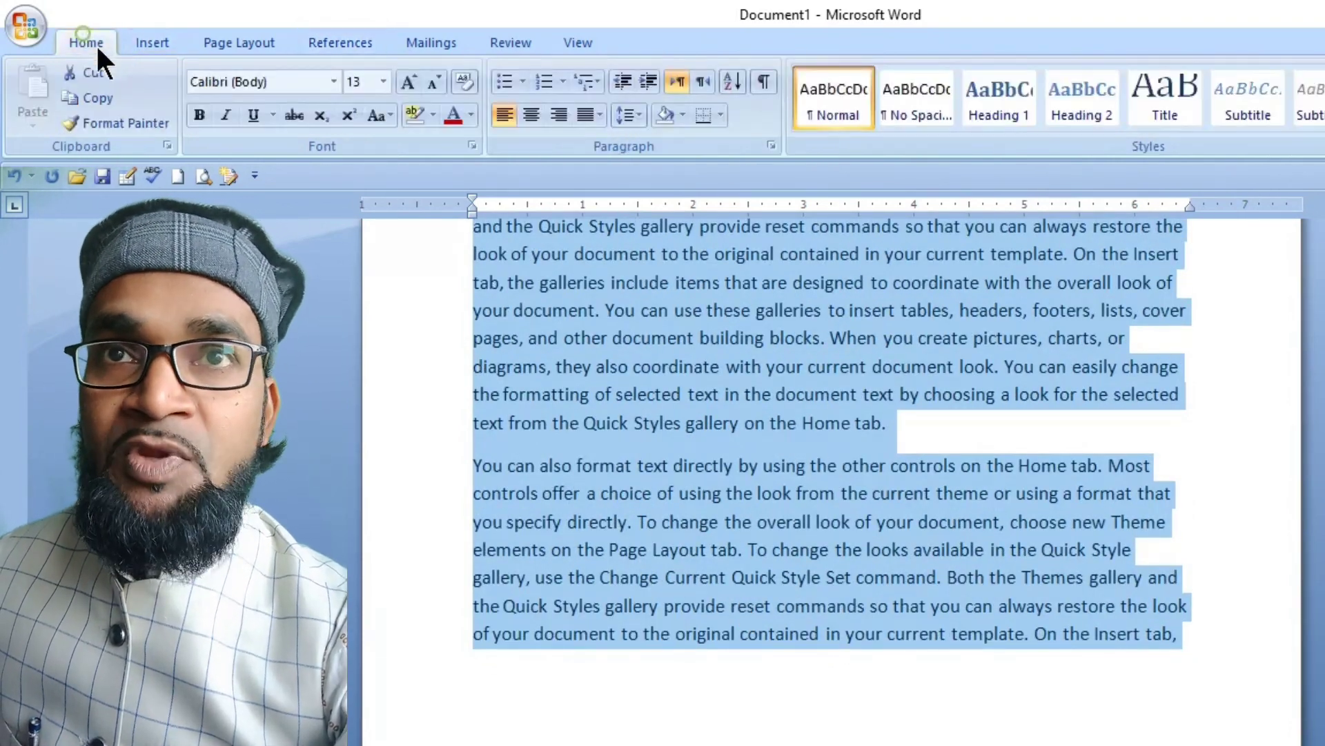
pyautogui.click(601, 114)
pyautogui.click(631, 143)
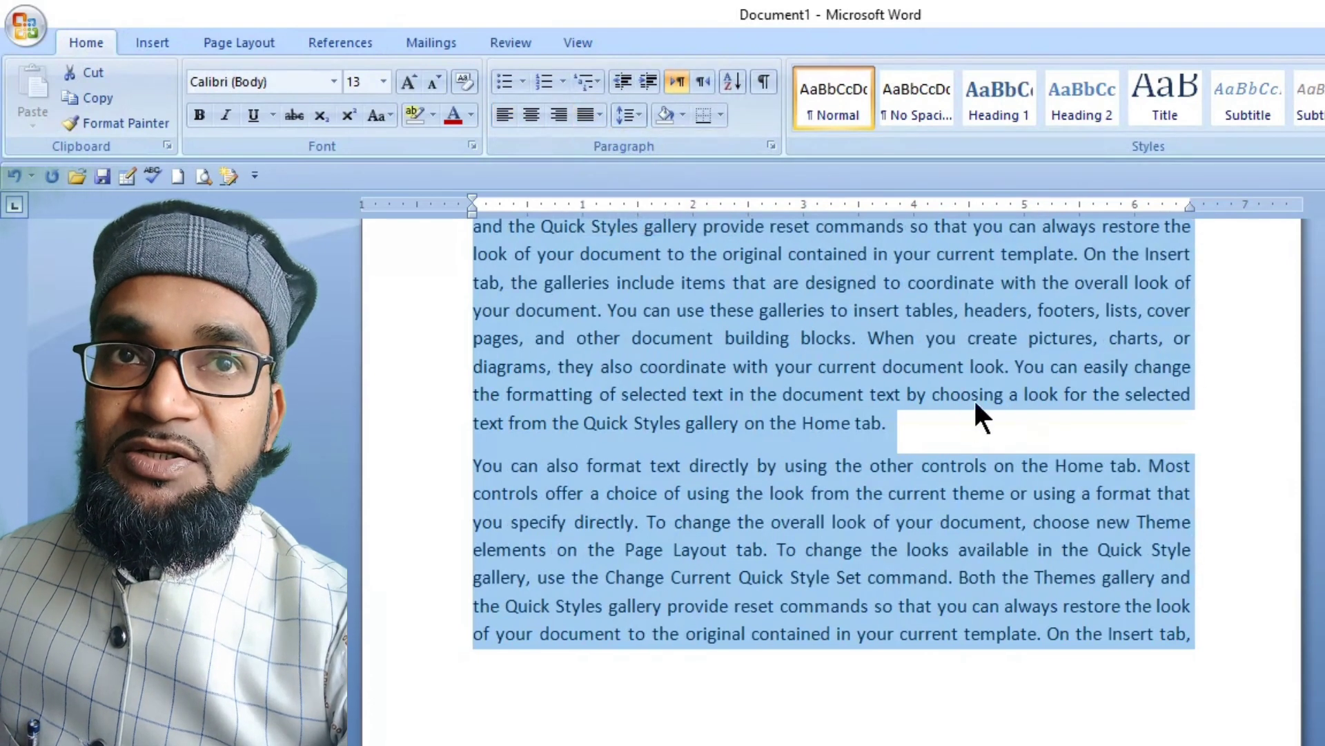
pyautogui.click(961, 401)
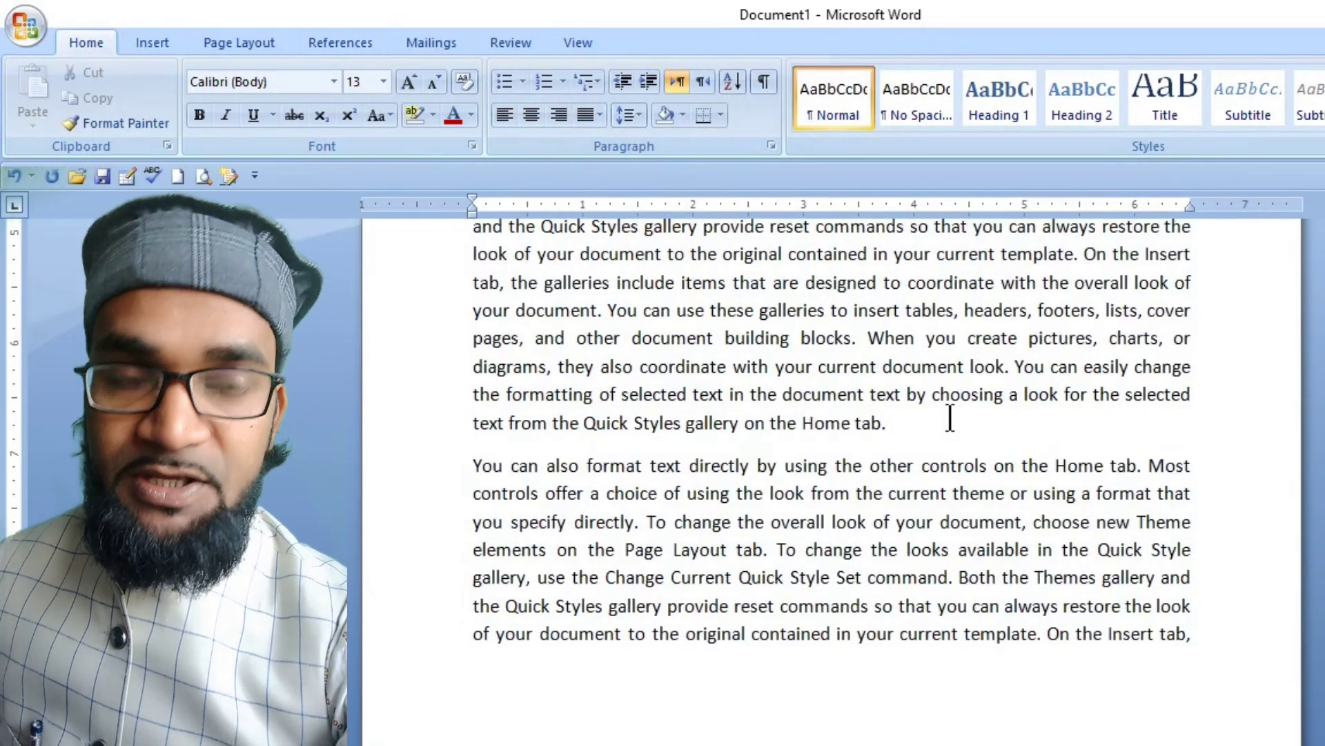
pyautogui.hotkey('ctrl', 'Home')
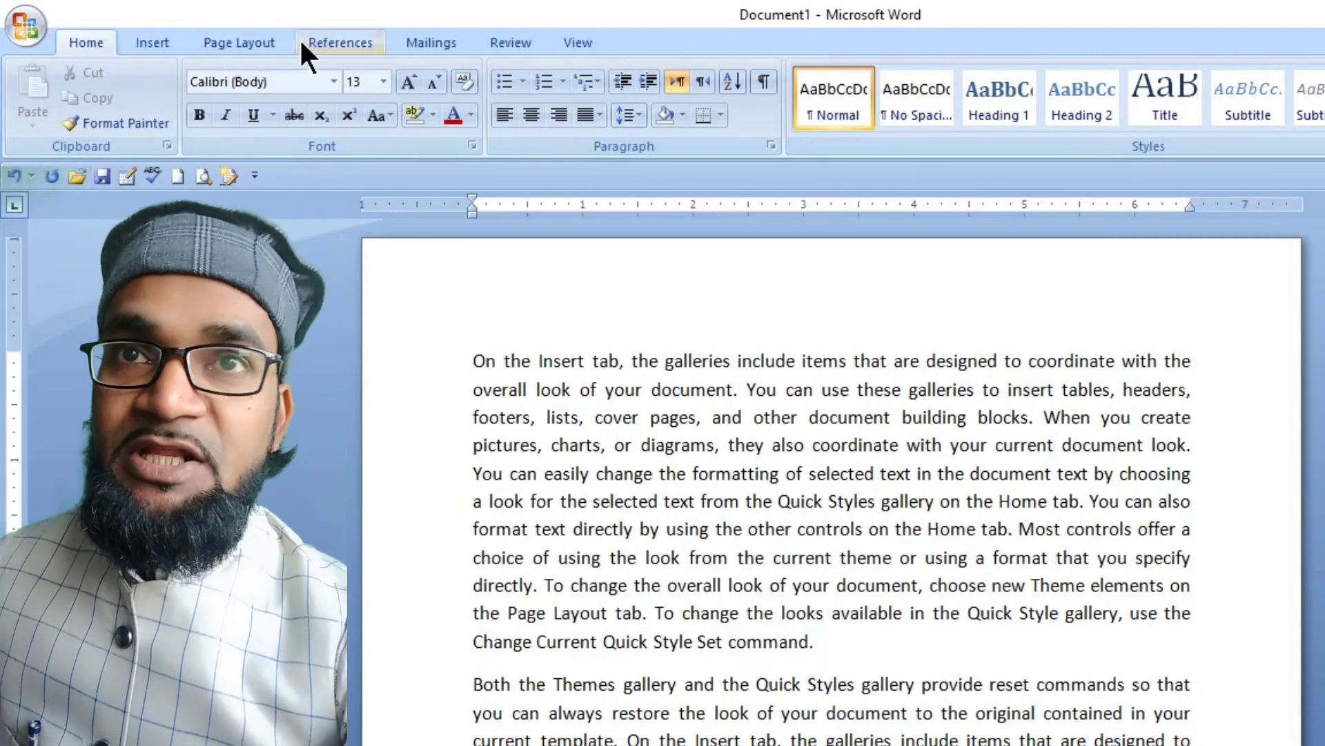
pyautogui.click(312, 44)
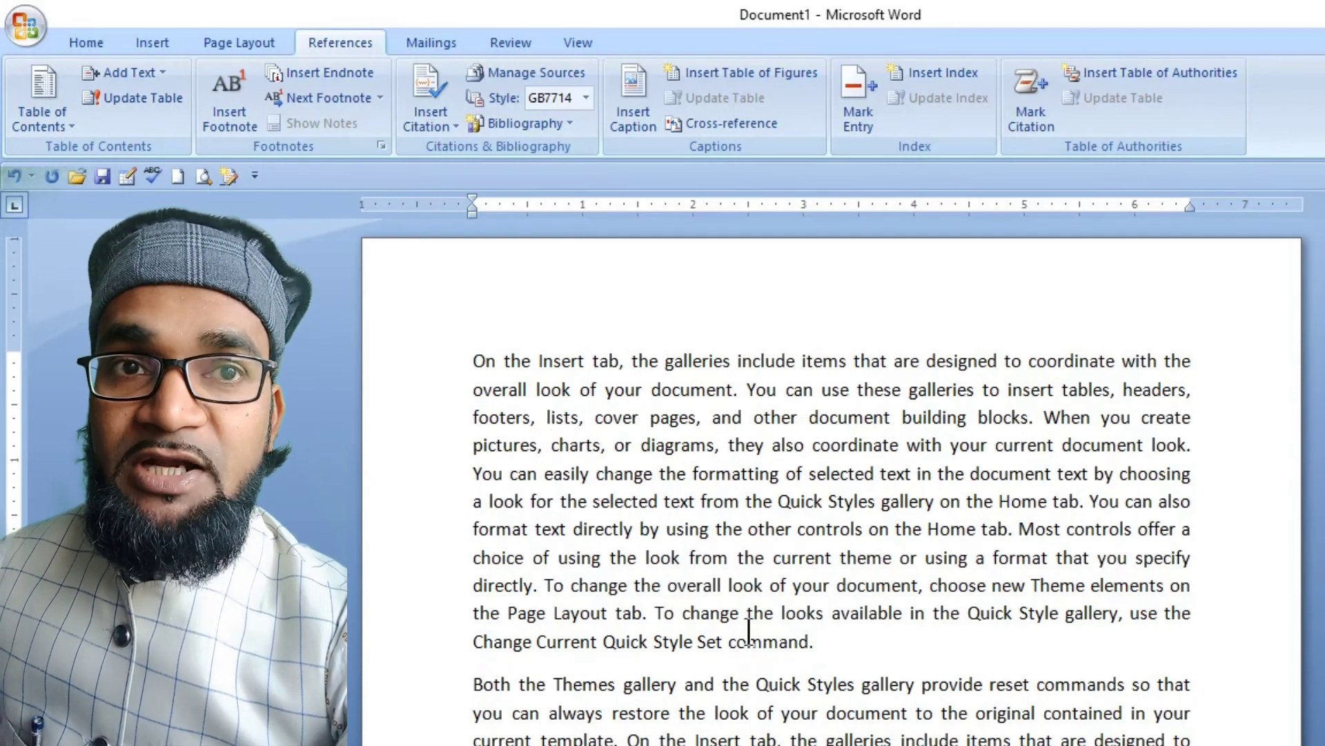
pyautogui.moveTo(819, 653); pyautogui.dragTo(848, 652)
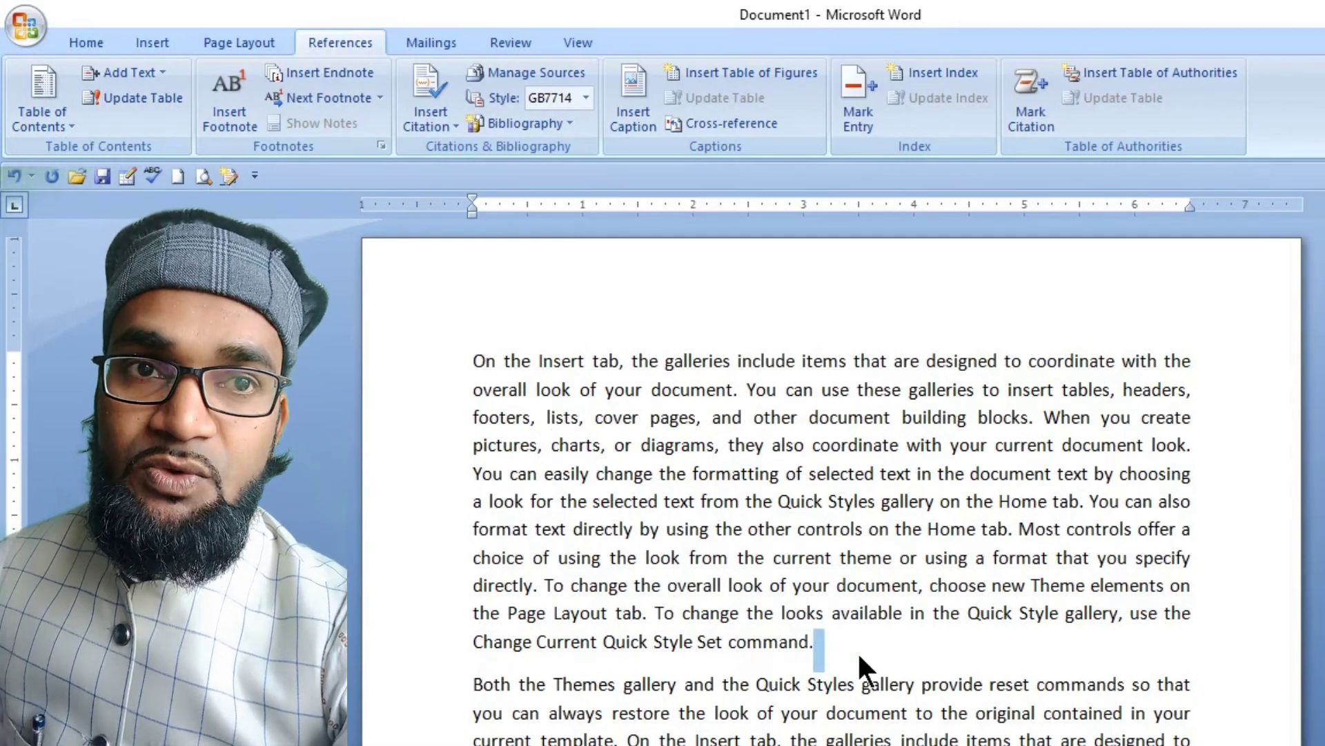
pyautogui.tripleClick(855, 649)
pyautogui.hotkey('ctrl', 'End')
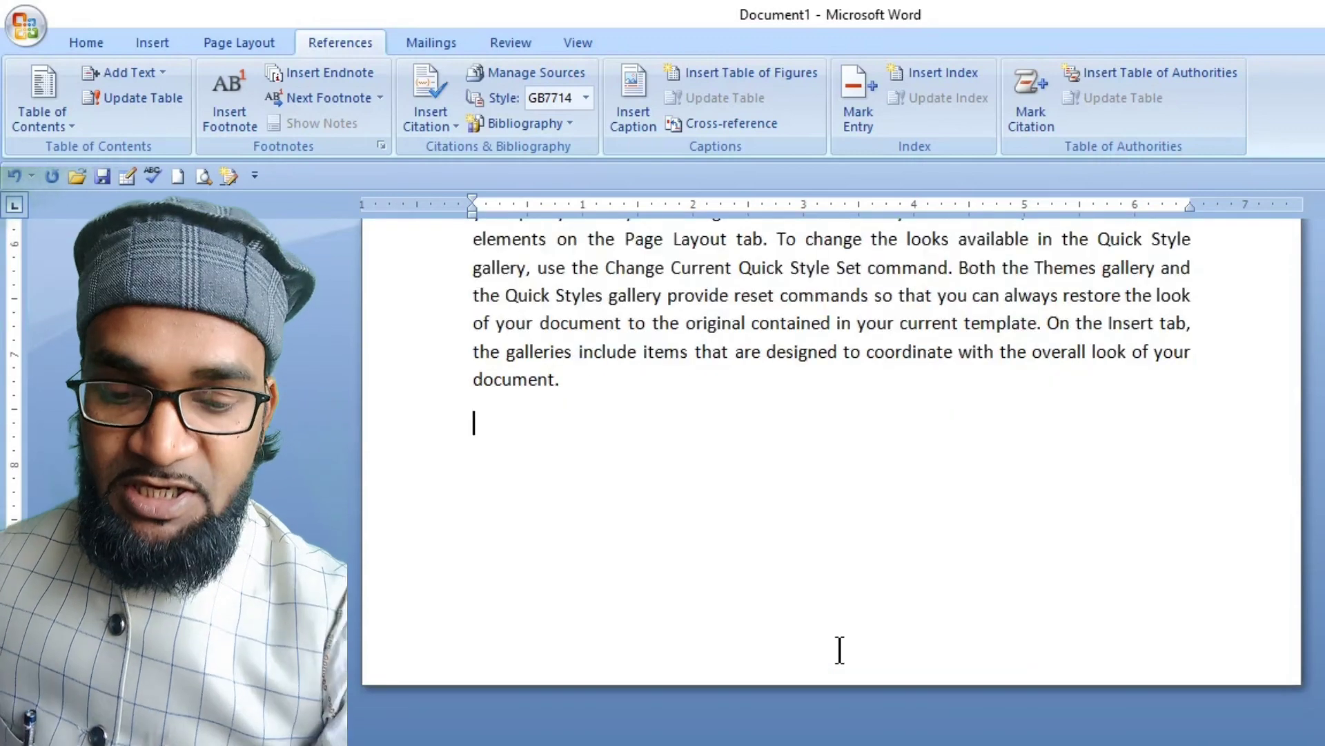
pyautogui.hotkey('ctrl', 'Home')
pyautogui.scroll(-2, 839, 649)
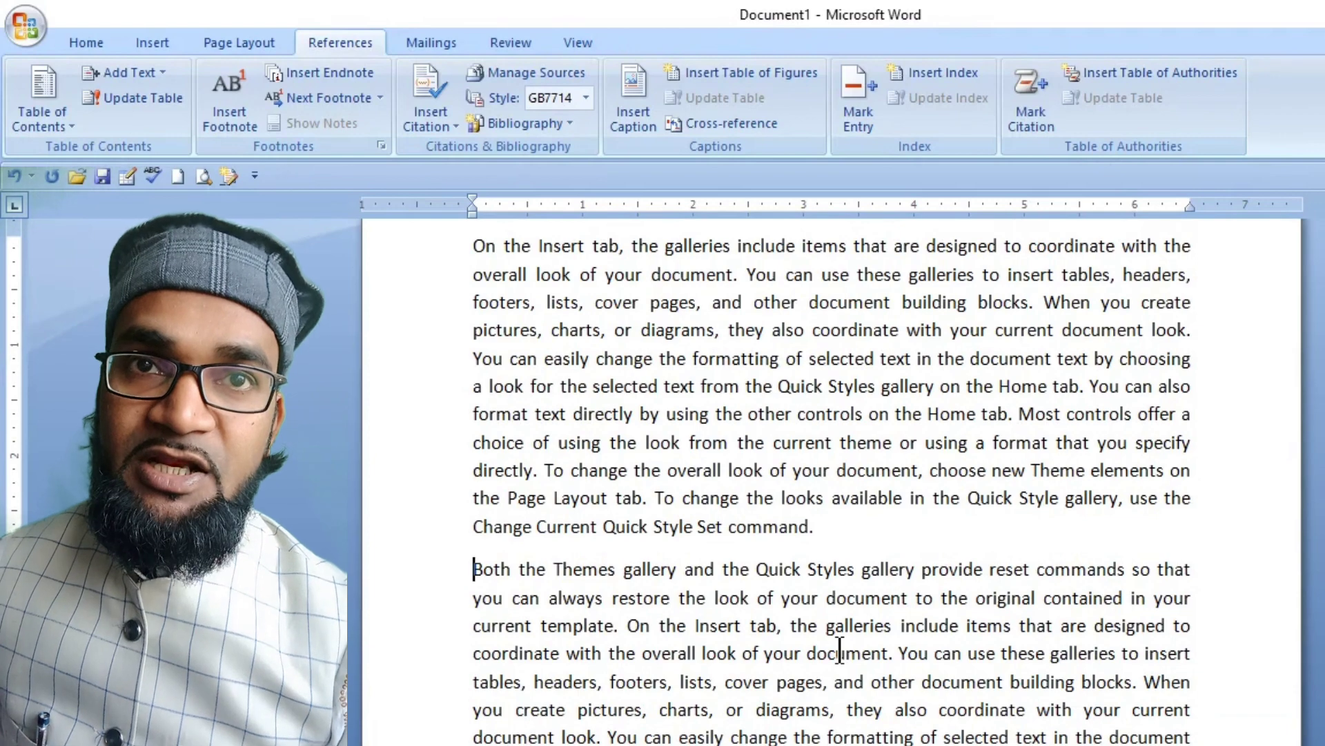
pyautogui.hotkey('ctrl', 'a')
pyautogui.click(864, 521)
pyautogui.scroll(1, 864, 521)
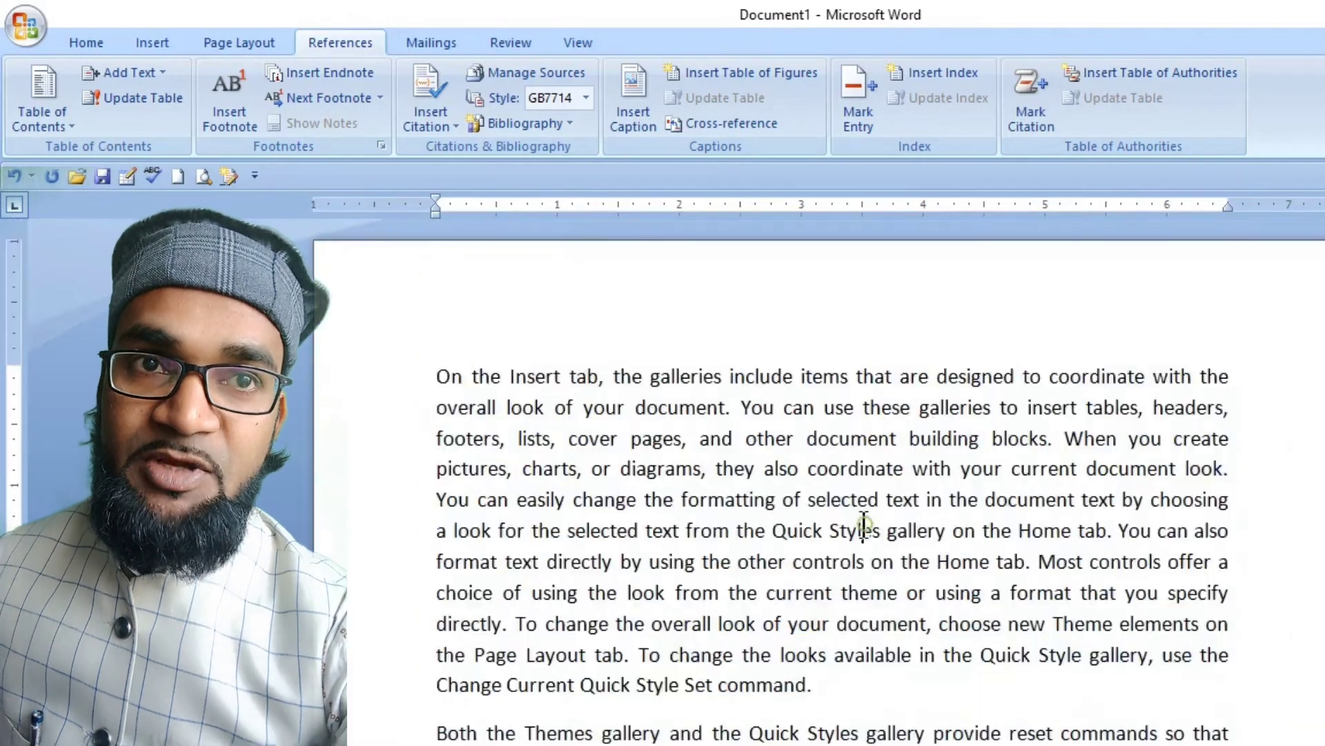
pyautogui.hotkey('ctrl', 'a')
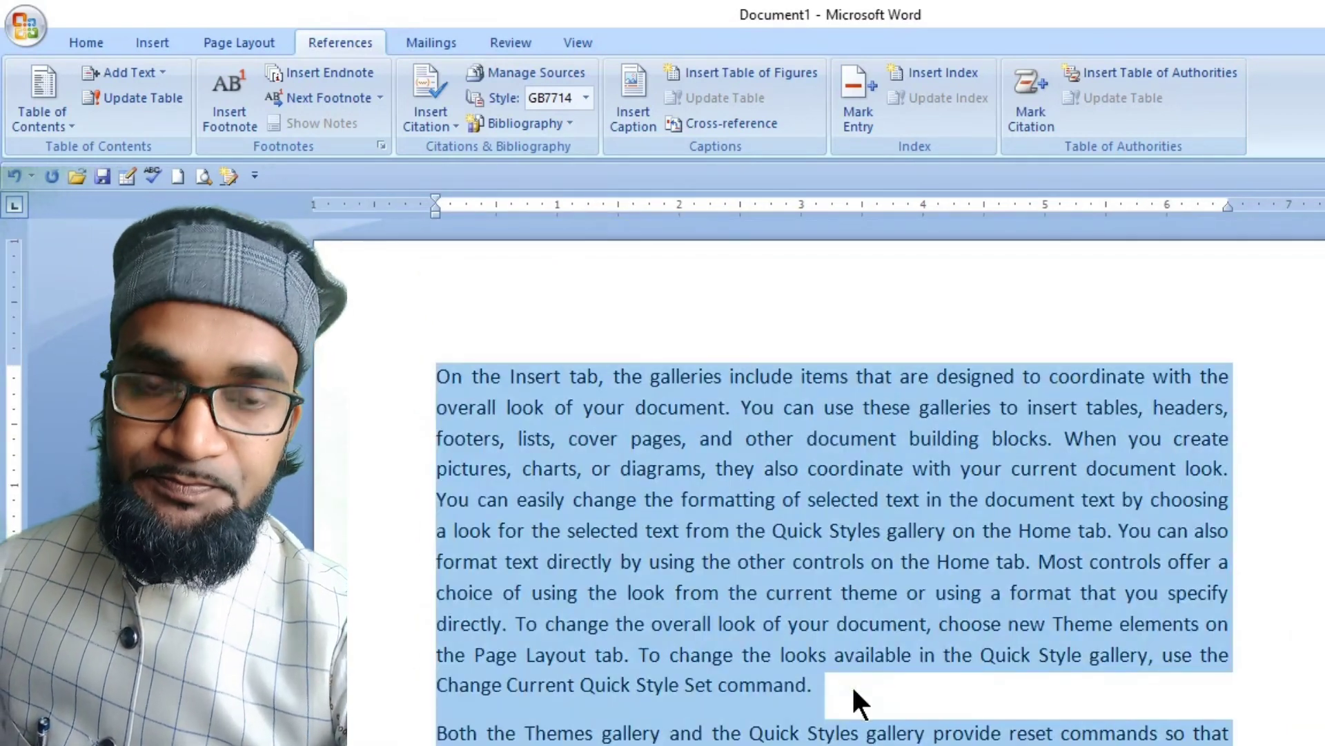
# - Insert the title lines Computer after the first paragraph, Printer after the one ending "specify directly." and Software after the one ending "current document look."
pyautogui.click(851, 685)
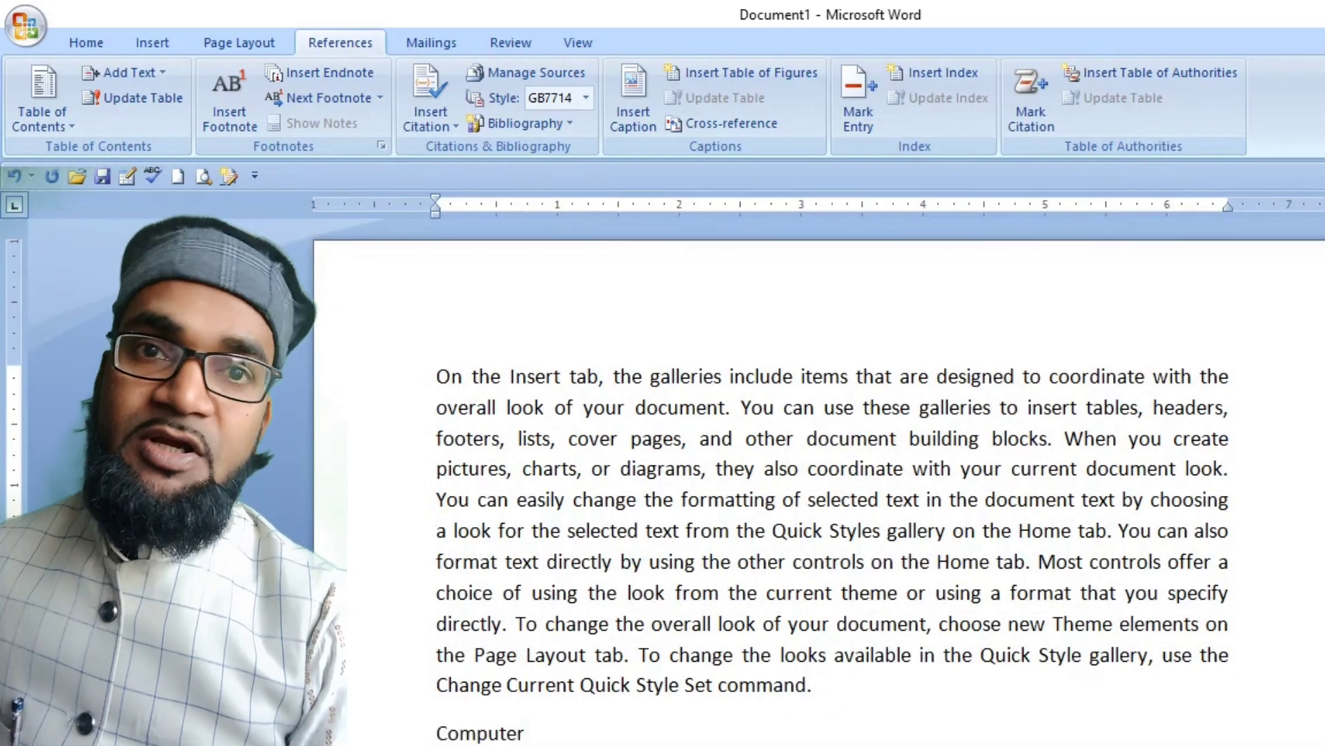
pyautogui.scroll(-6, 832, 483)
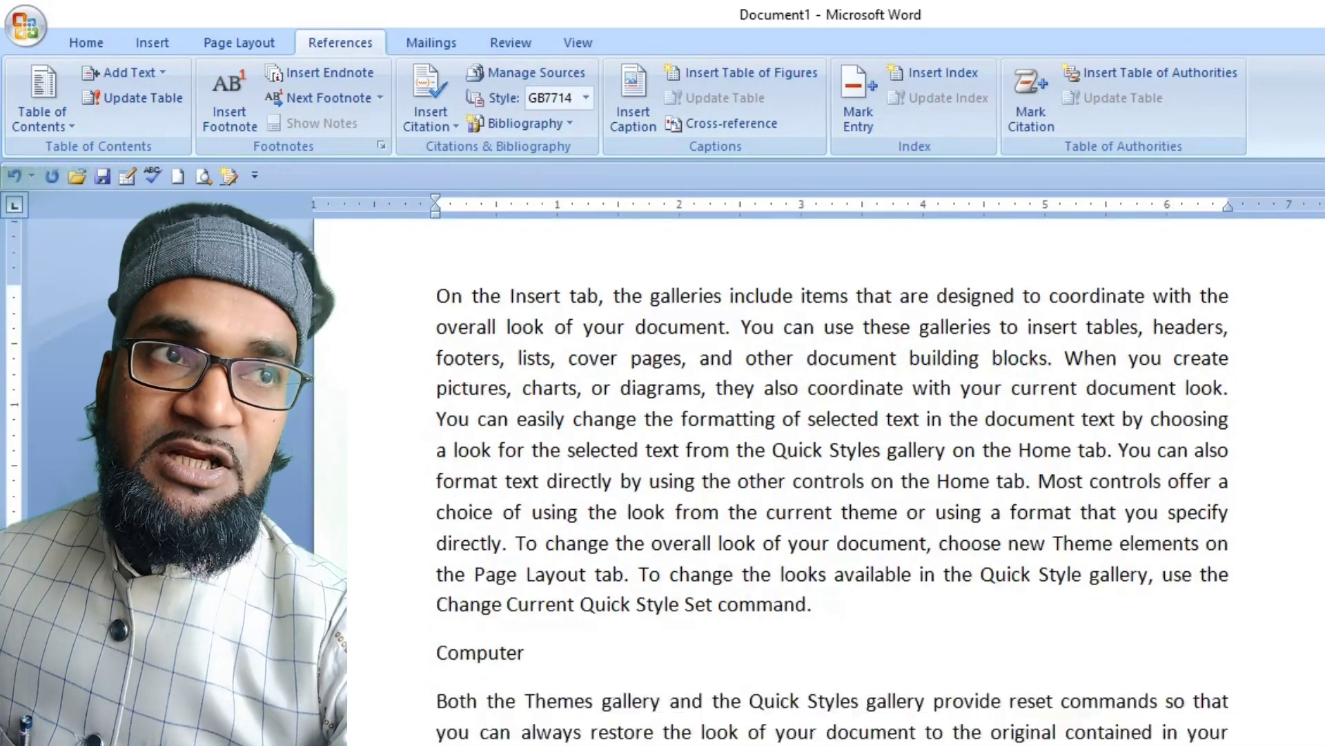
pyautogui.scroll(-5, 832, 484)
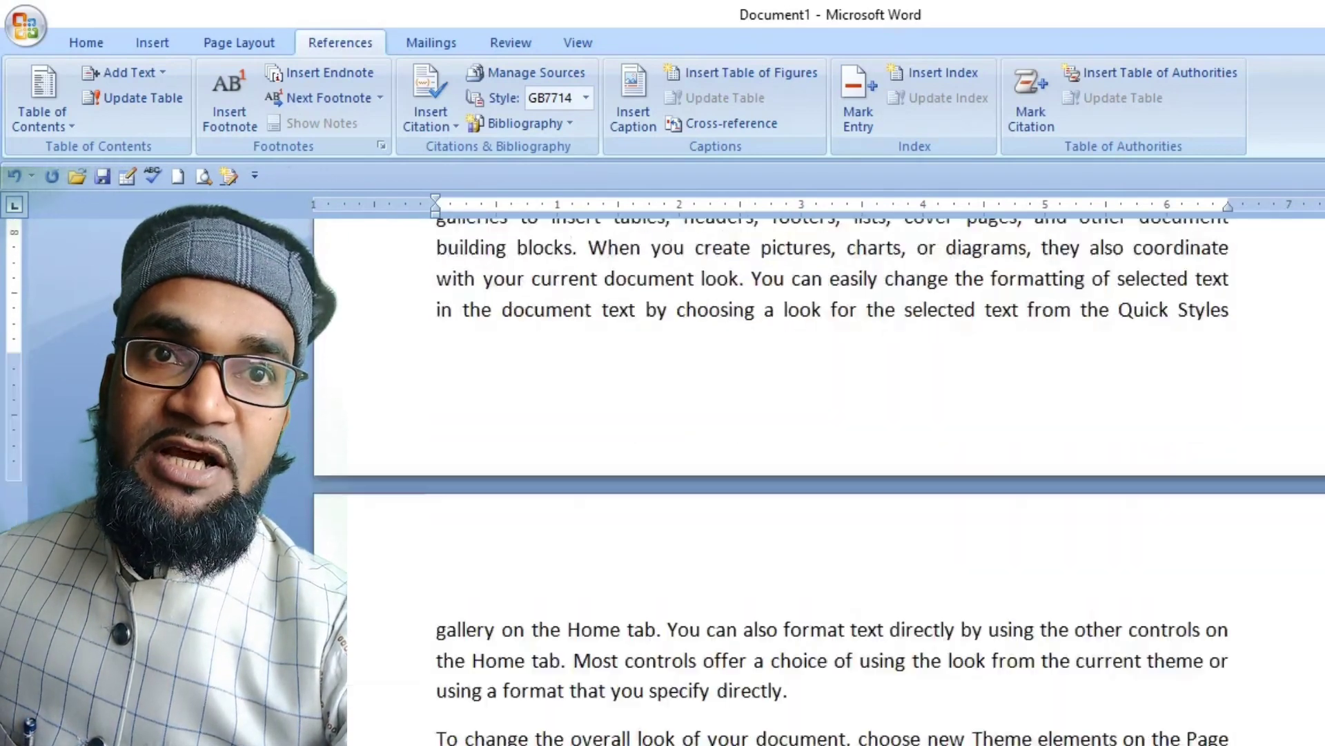
pyautogui.click(855, 599)
pyautogui.press('Return')
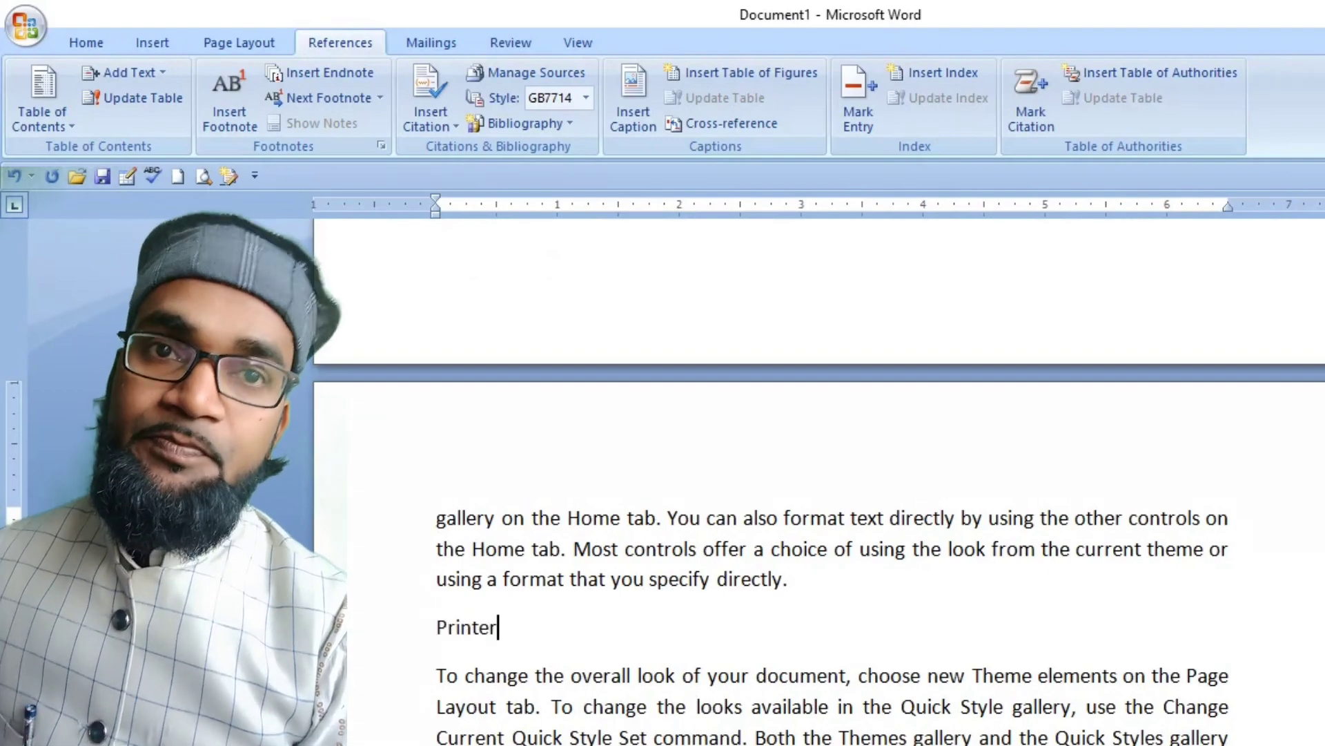
pyautogui.scroll(-15, 1240, 716)
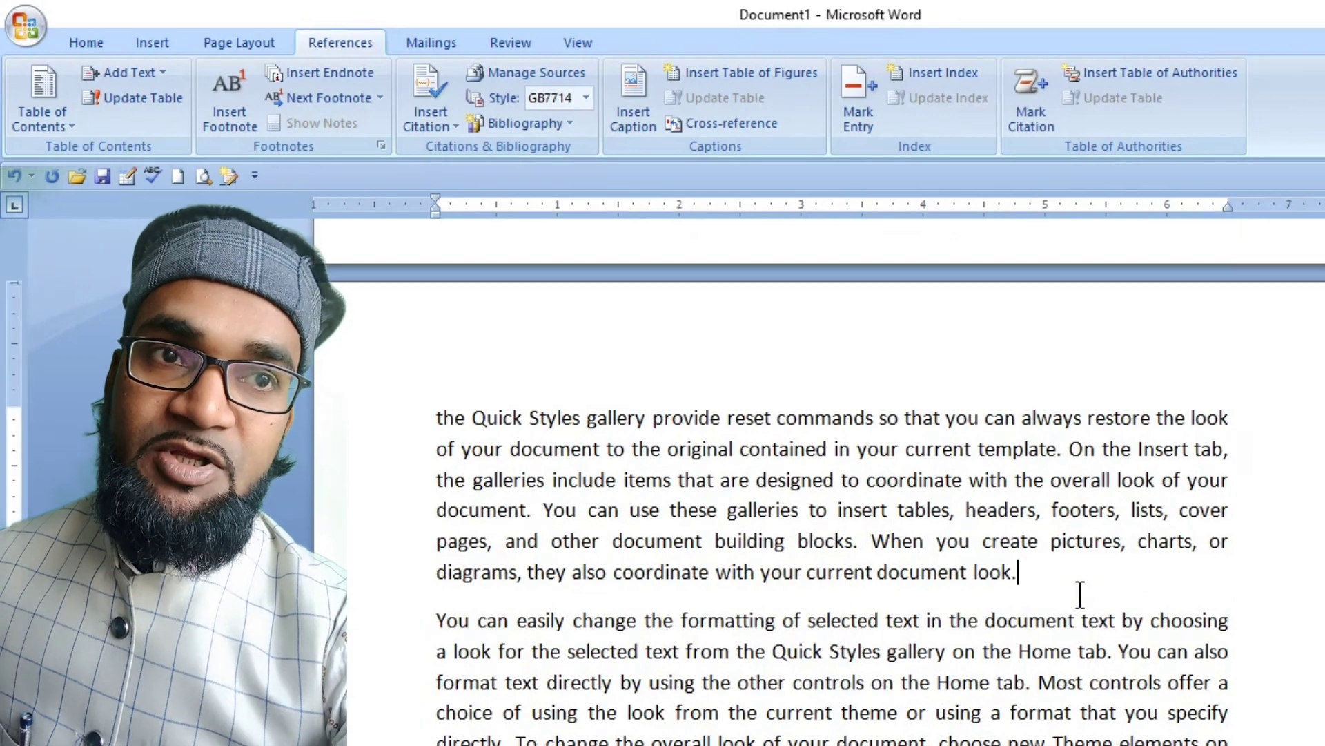
pyautogui.press('Return')
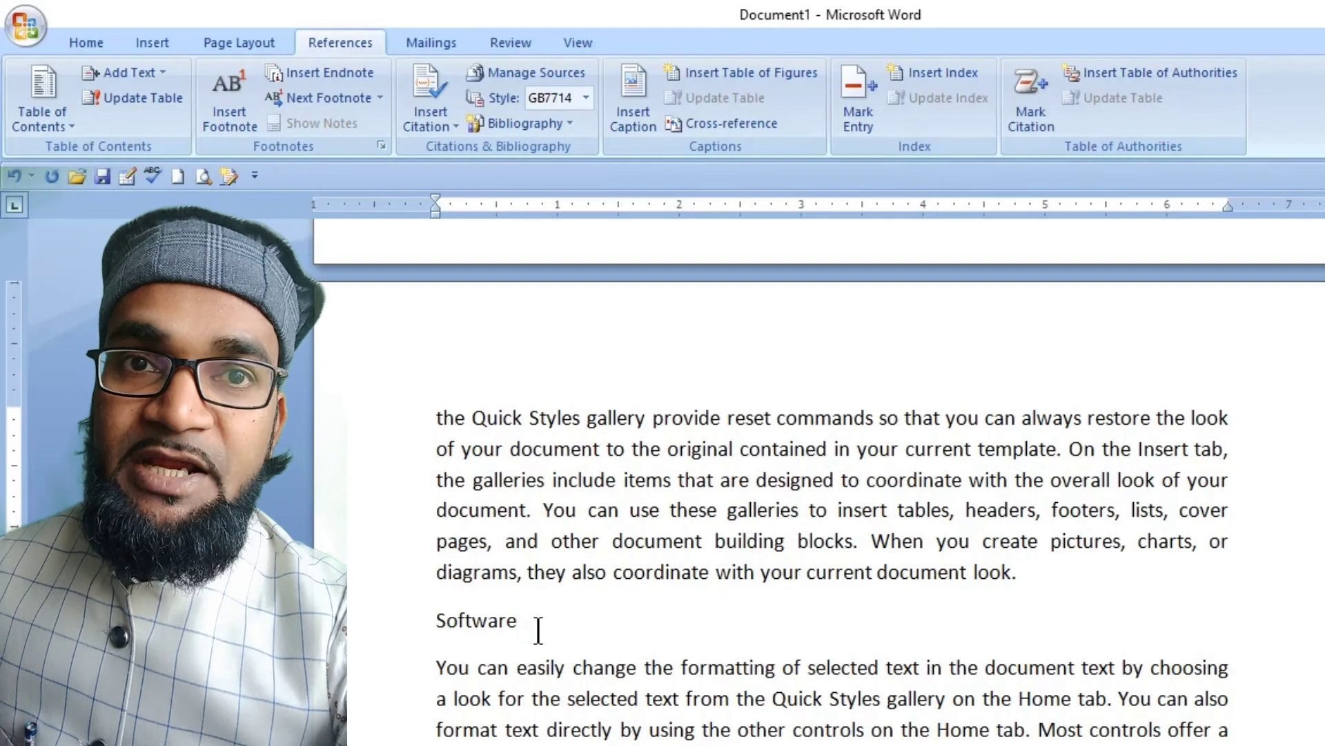
# - Select the Software, Printer and Computer title lines together and apply the Heading 1 style to them
pyautogui.moveTo(512, 621); pyautogui.dragTo(436, 620)
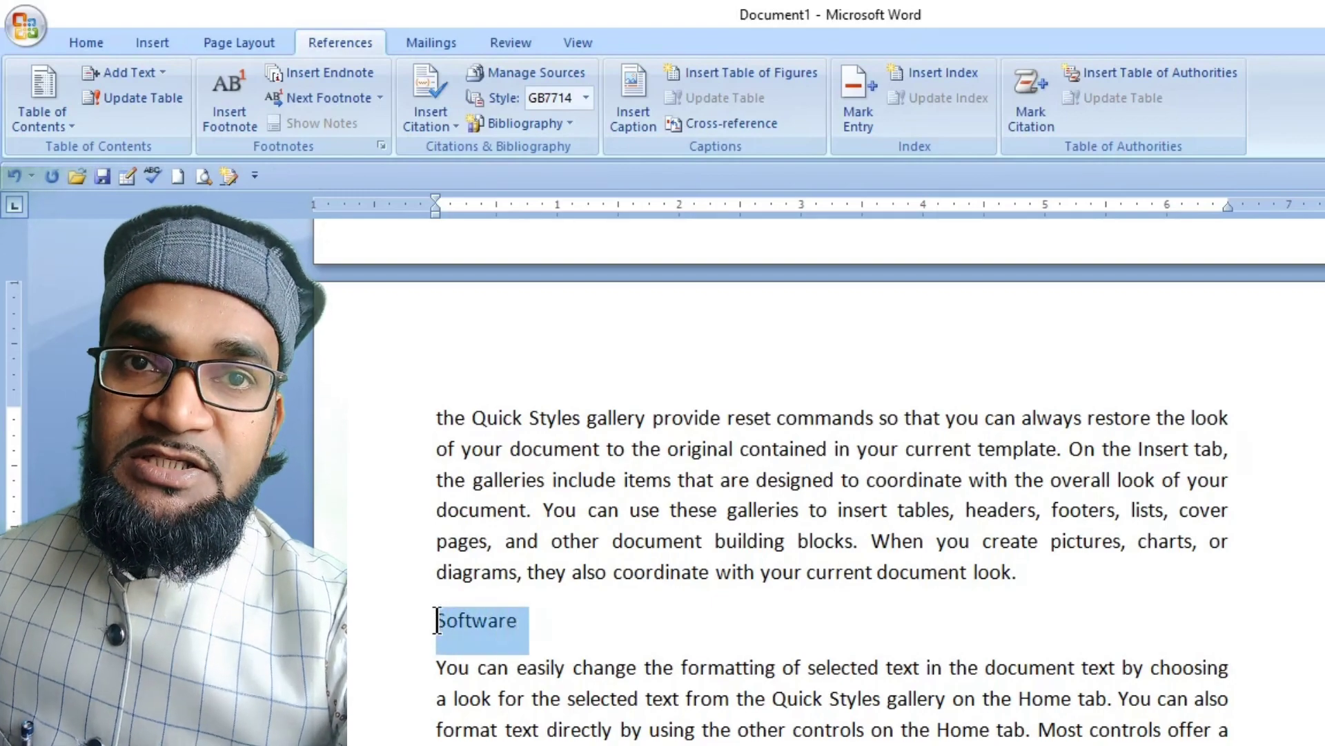
pyautogui.scroll(17, 828, 483)
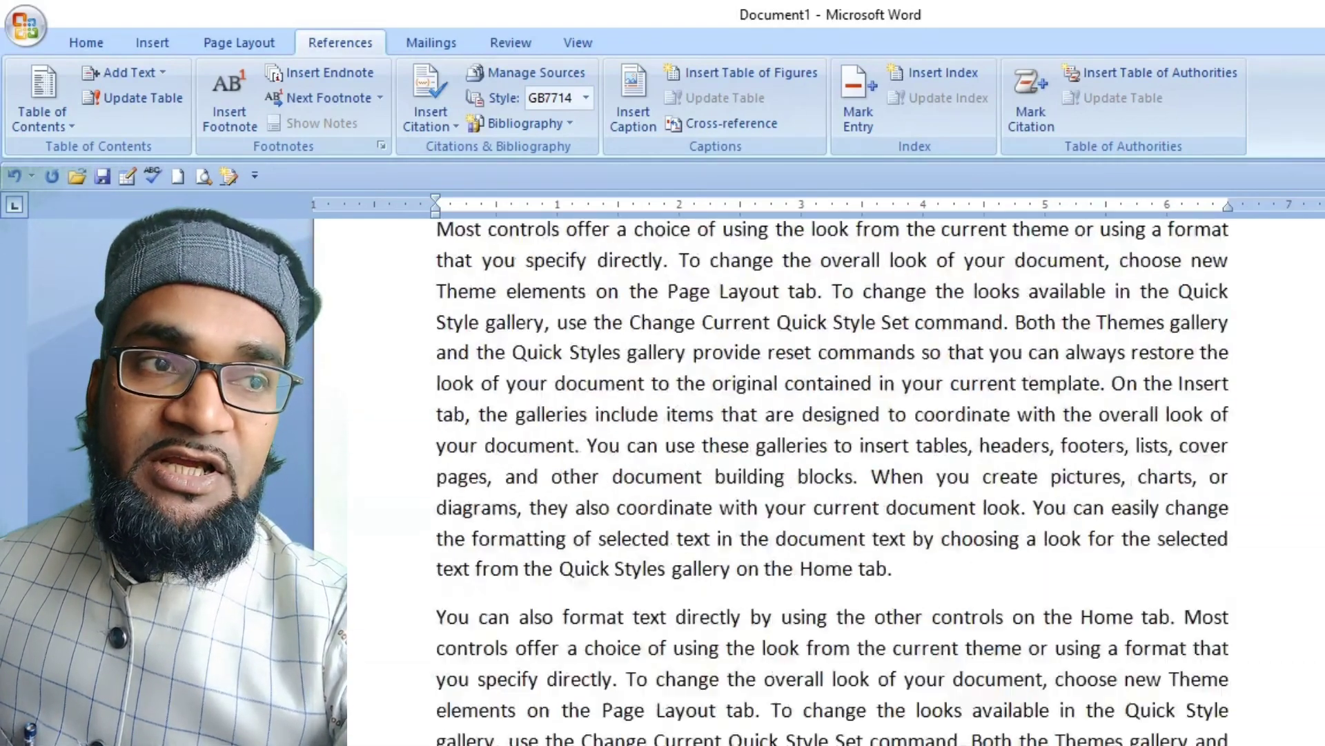
pyautogui.scroll(1, 402, 641)
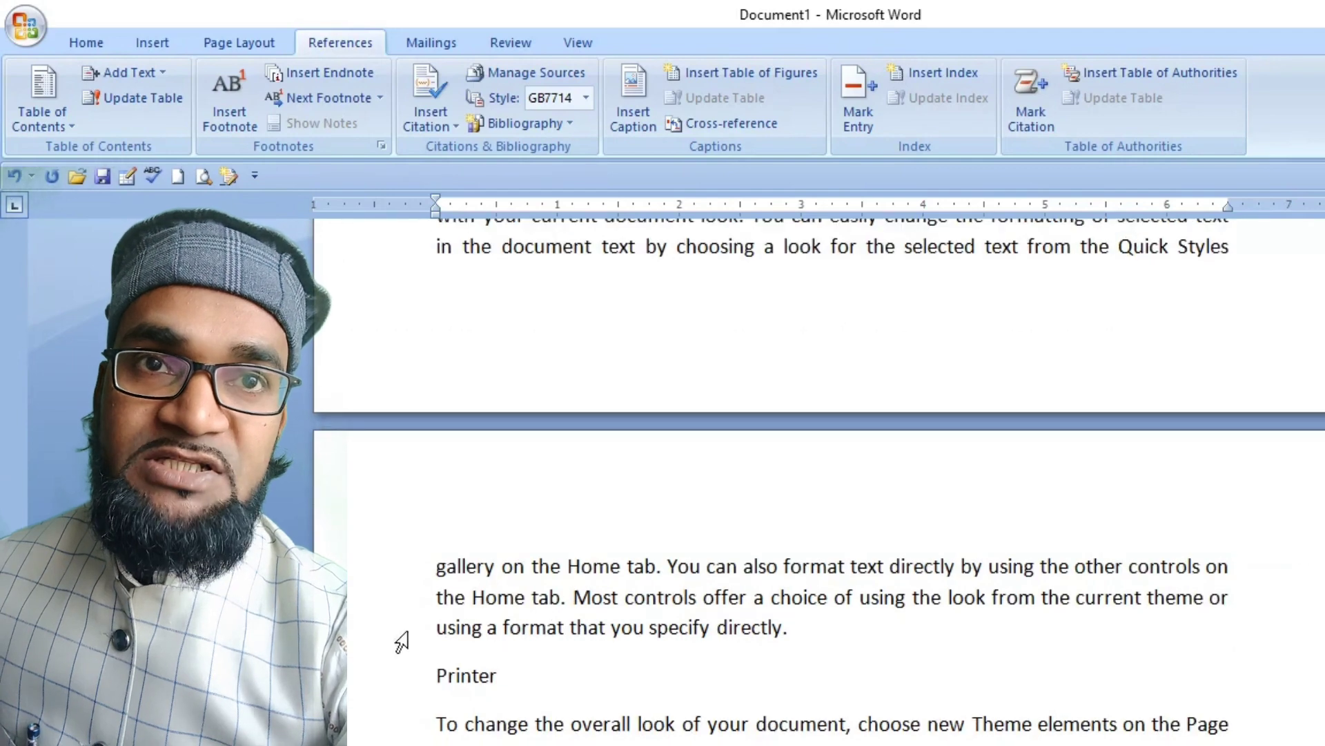
pyautogui.doubleClick(516, 675)
pyautogui.scroll(-10, 1304, 395)
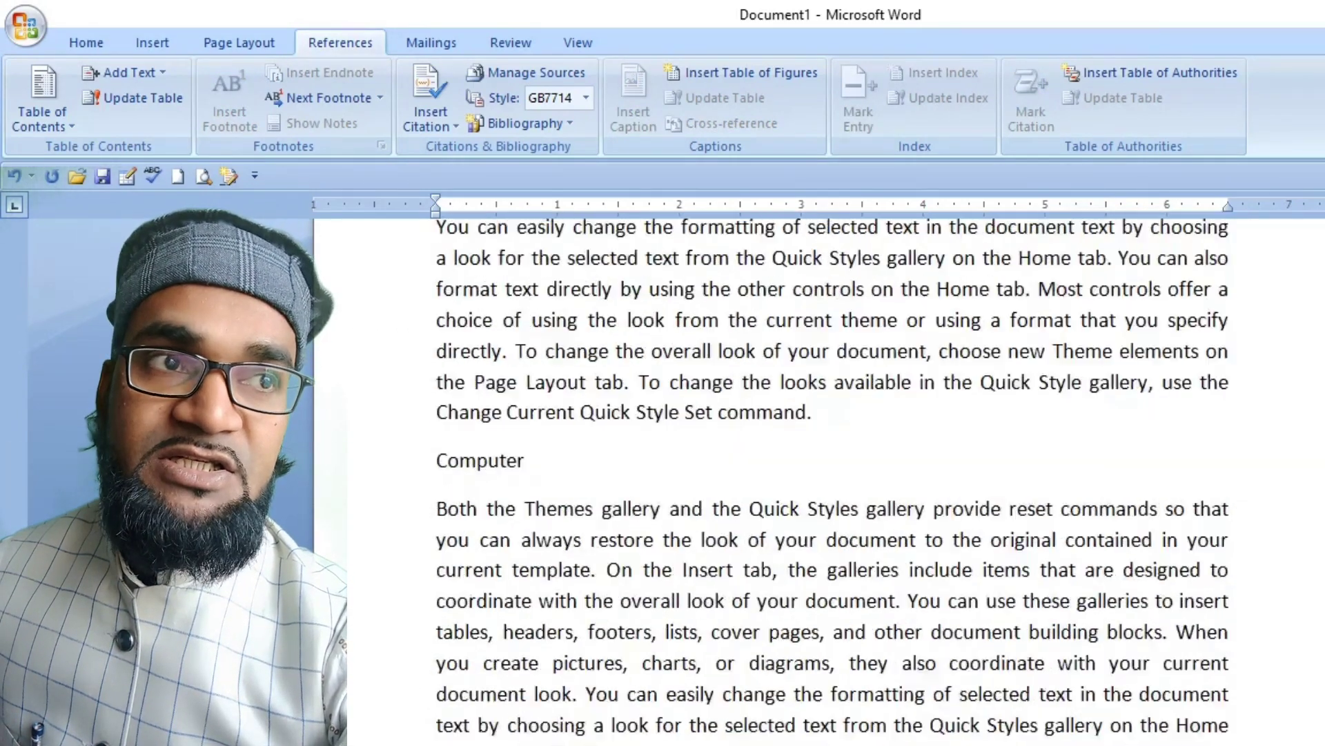
pyautogui.scroll(1, 1304, 395)
pyautogui.doubleClick(561, 553)
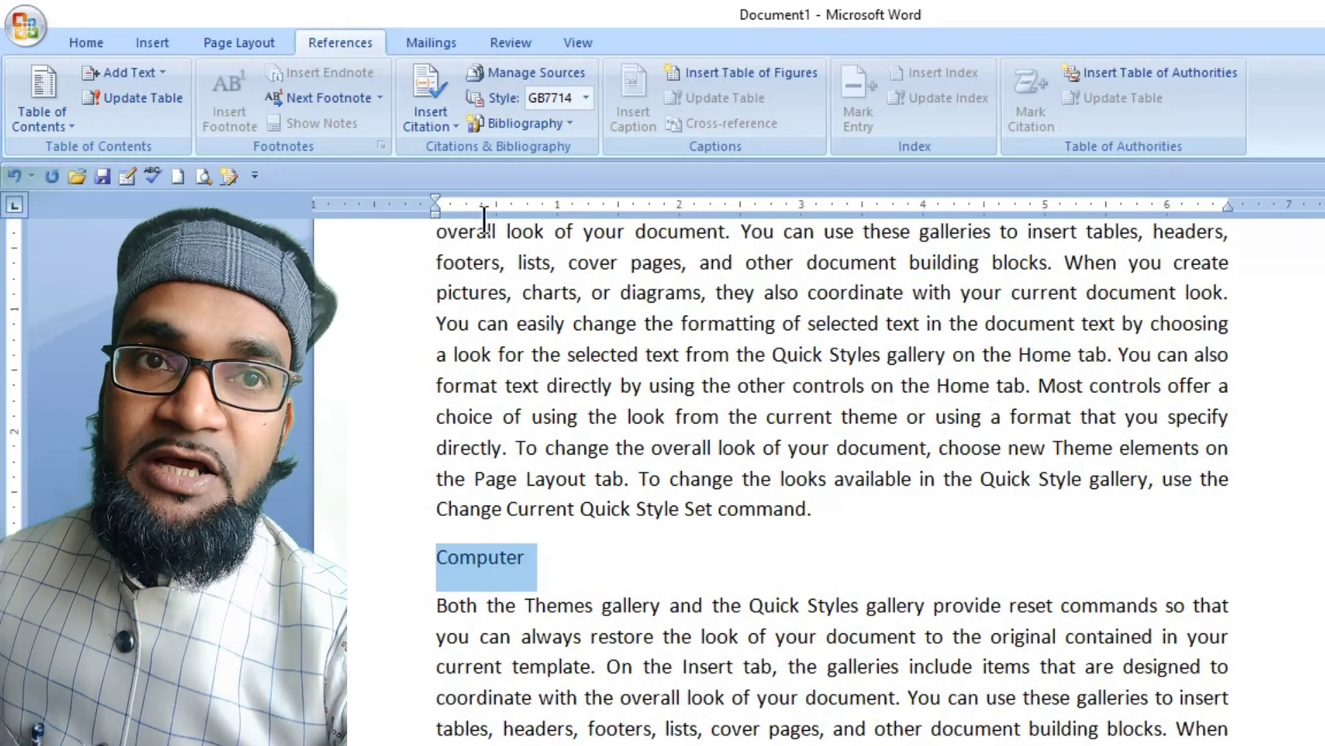
pyautogui.click(86, 55)
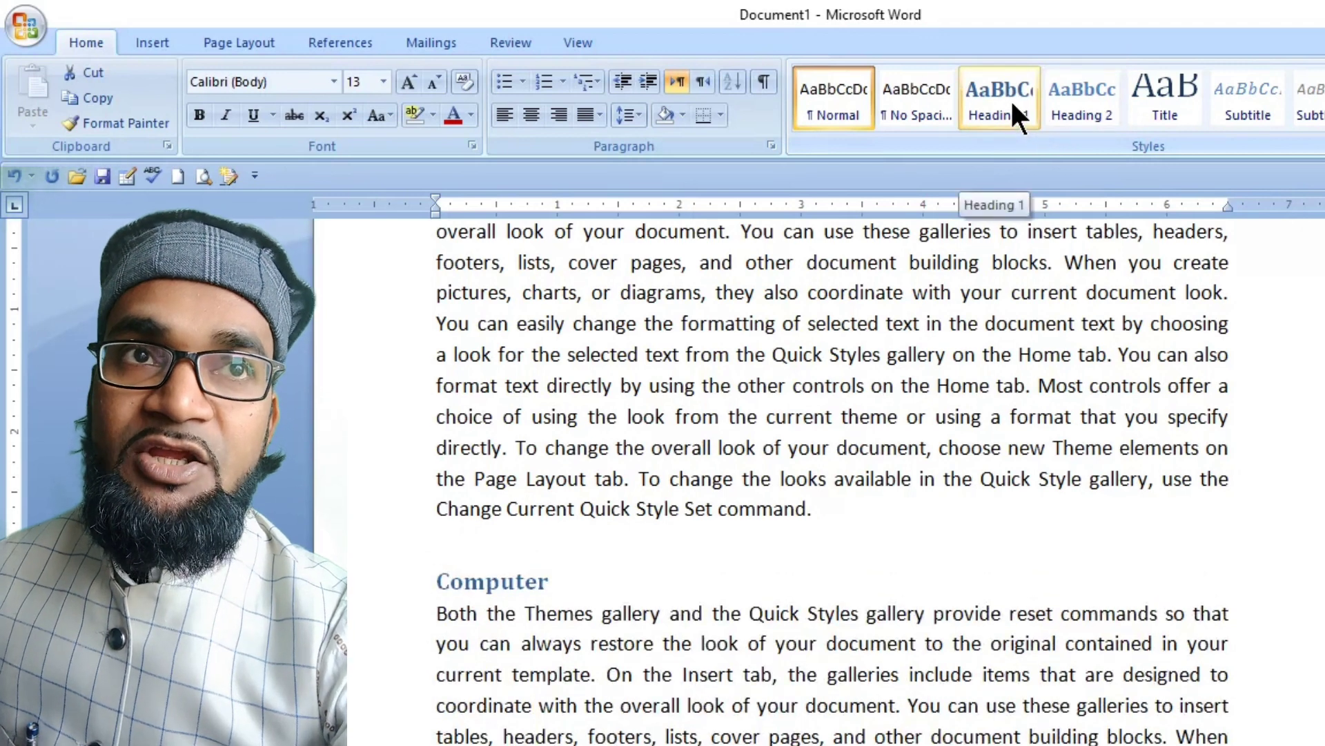
pyautogui.click(1009, 98)
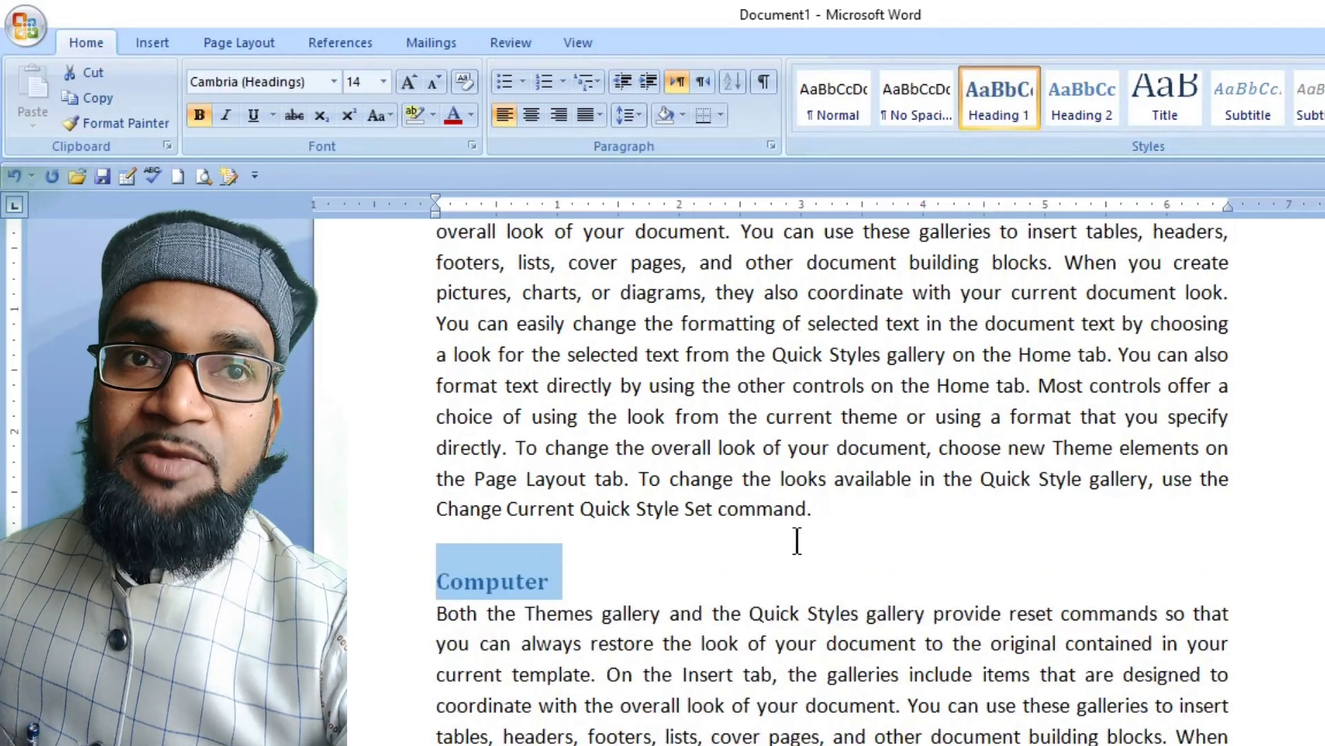
# - Add a new line with the text Computer after the first paragraph, above the existing Computer heading
pyautogui.click(607, 579)
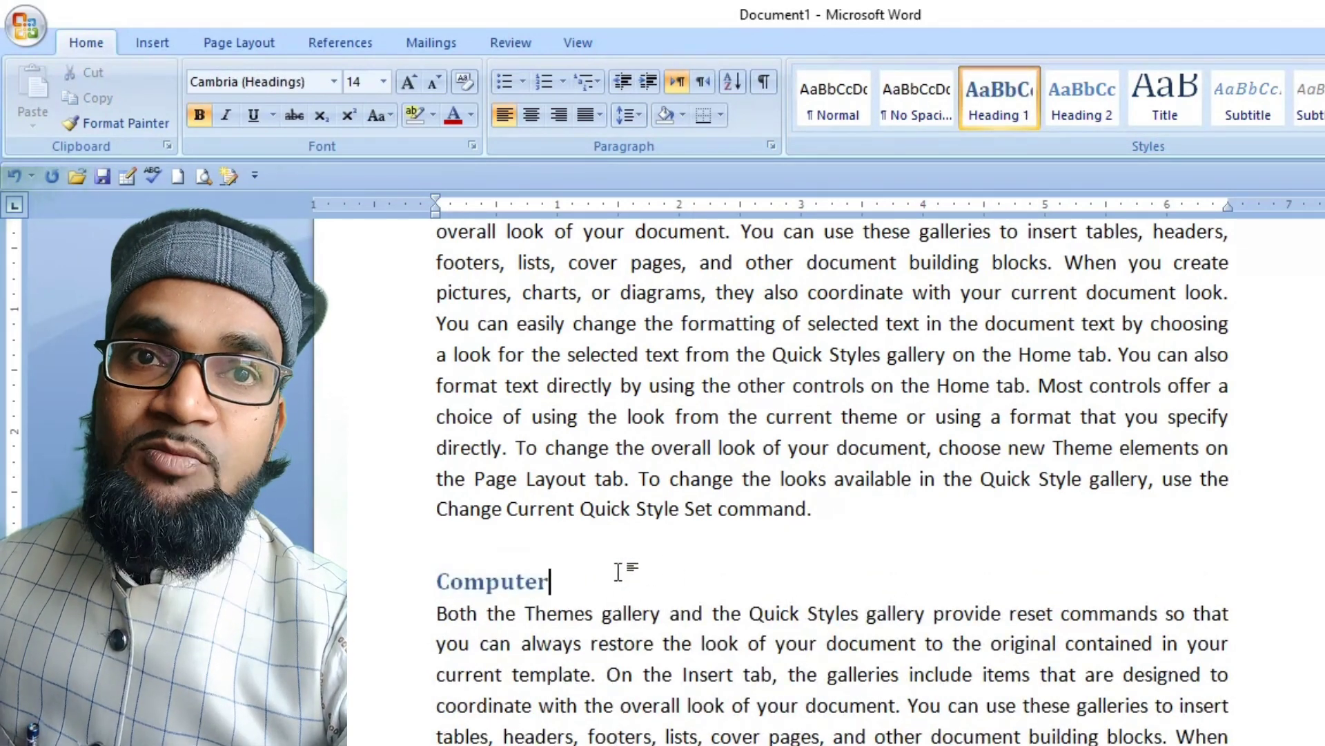
pyautogui.press('Up')
pyautogui.press('Up')
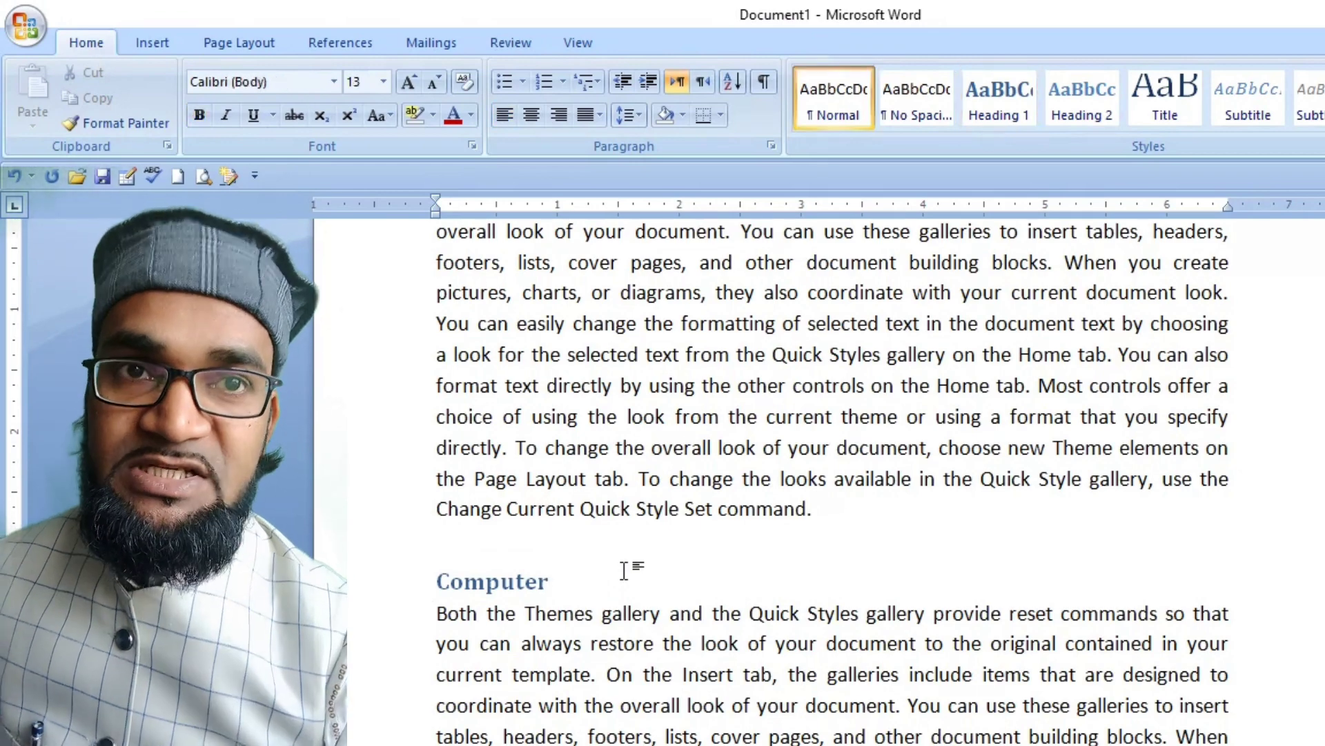
pyautogui.press('End')
pyautogui.press('Return')
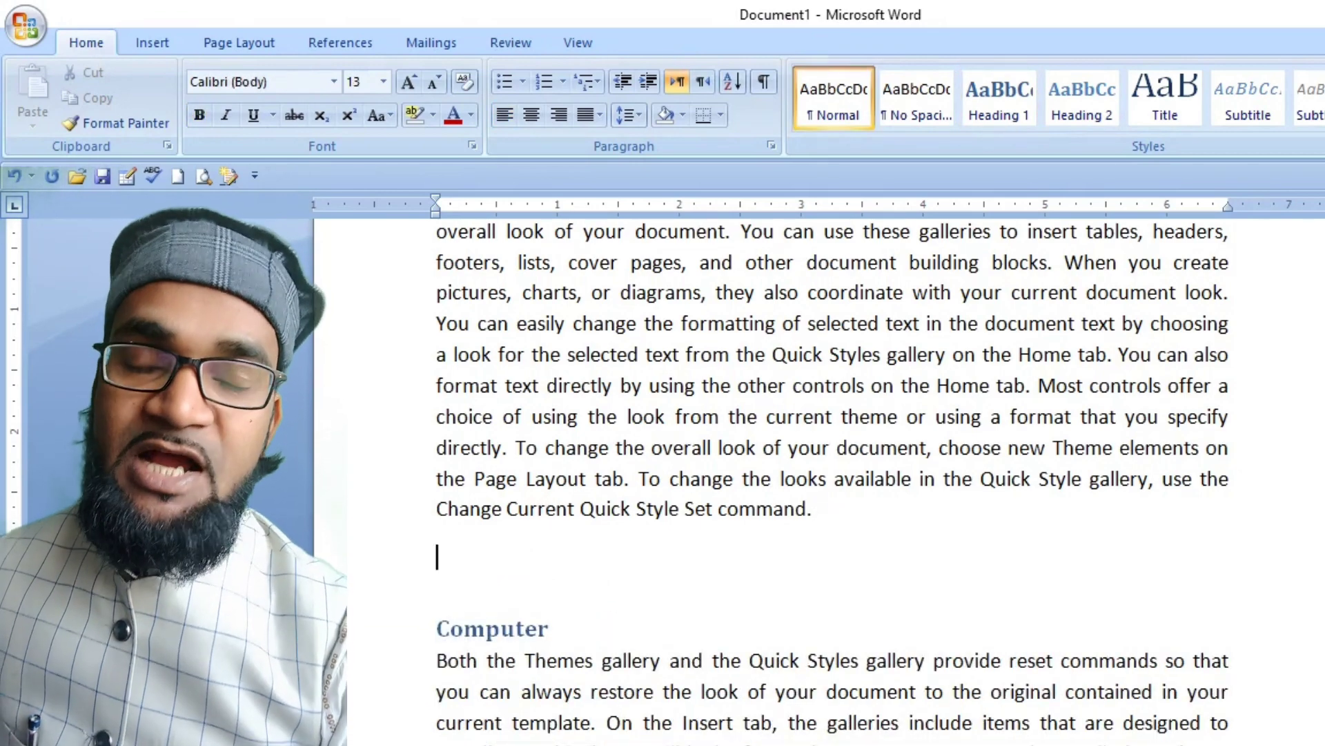
pyautogui.write('Computer')
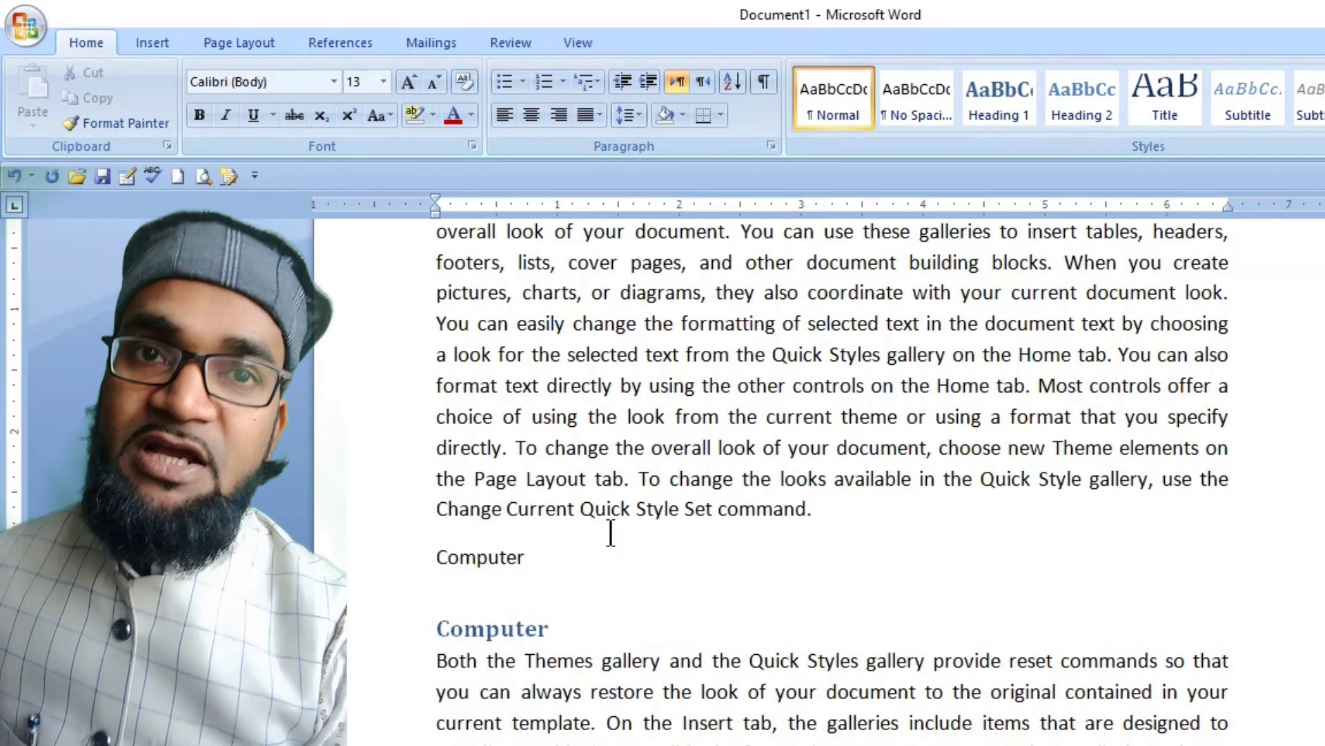
# - Make the newly added plain Computer line bold and enlarge it to 18 pt
pyautogui.moveTo(524, 563); pyautogui.dragTo(435, 560)
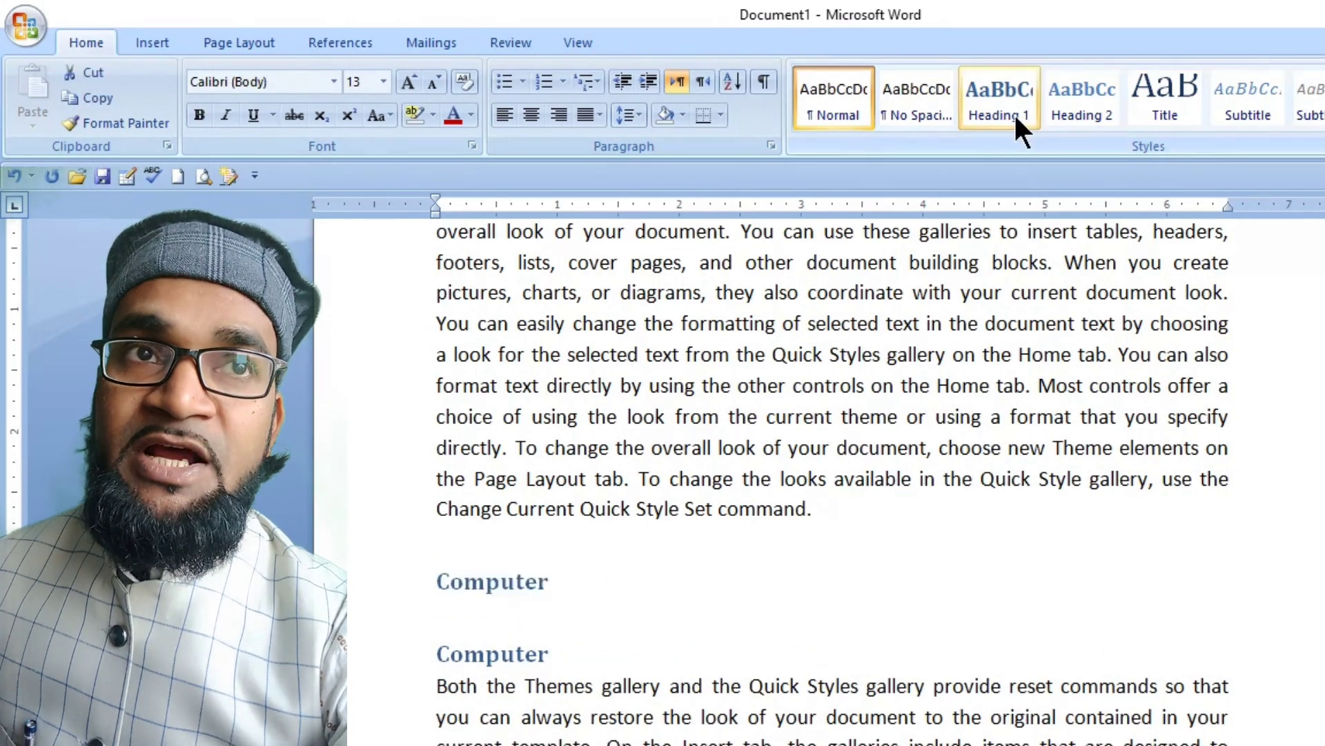
pyautogui.click(199, 115)
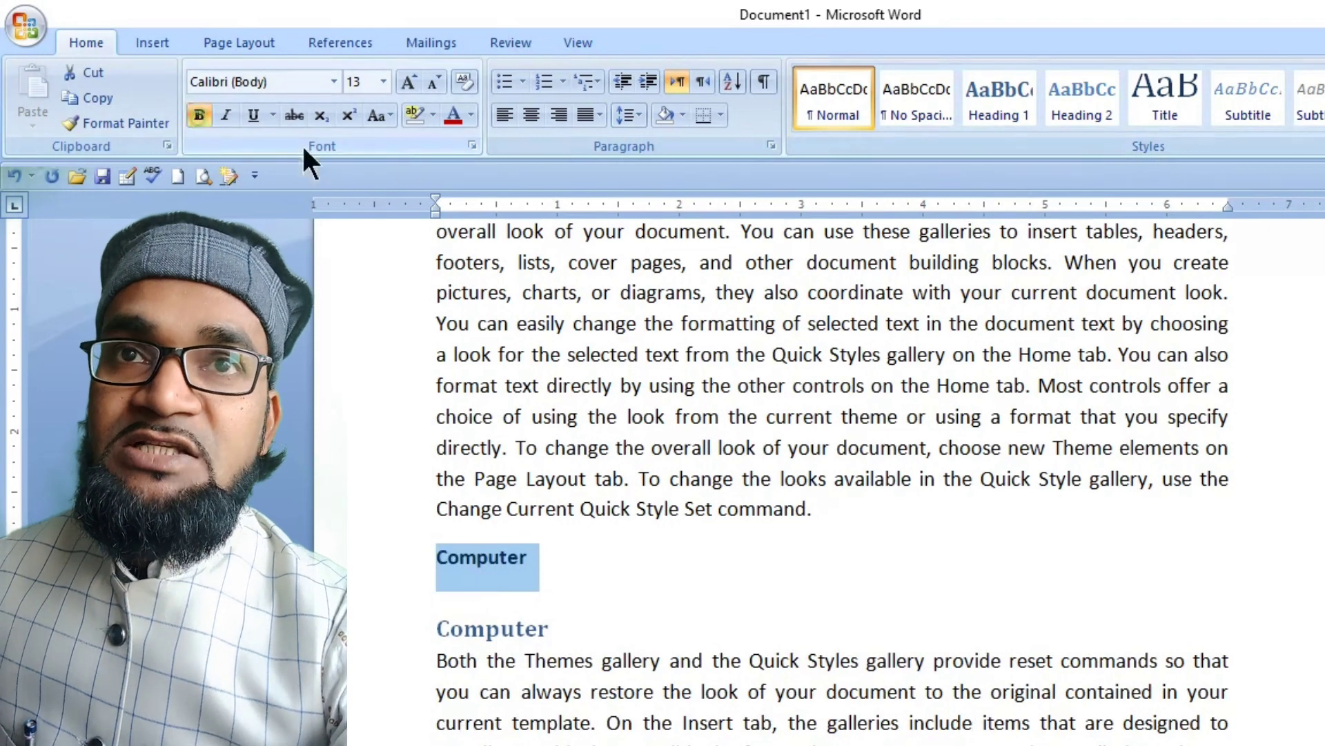
pyautogui.click(407, 77)
pyautogui.click(407, 78)
pyautogui.click(407, 77)
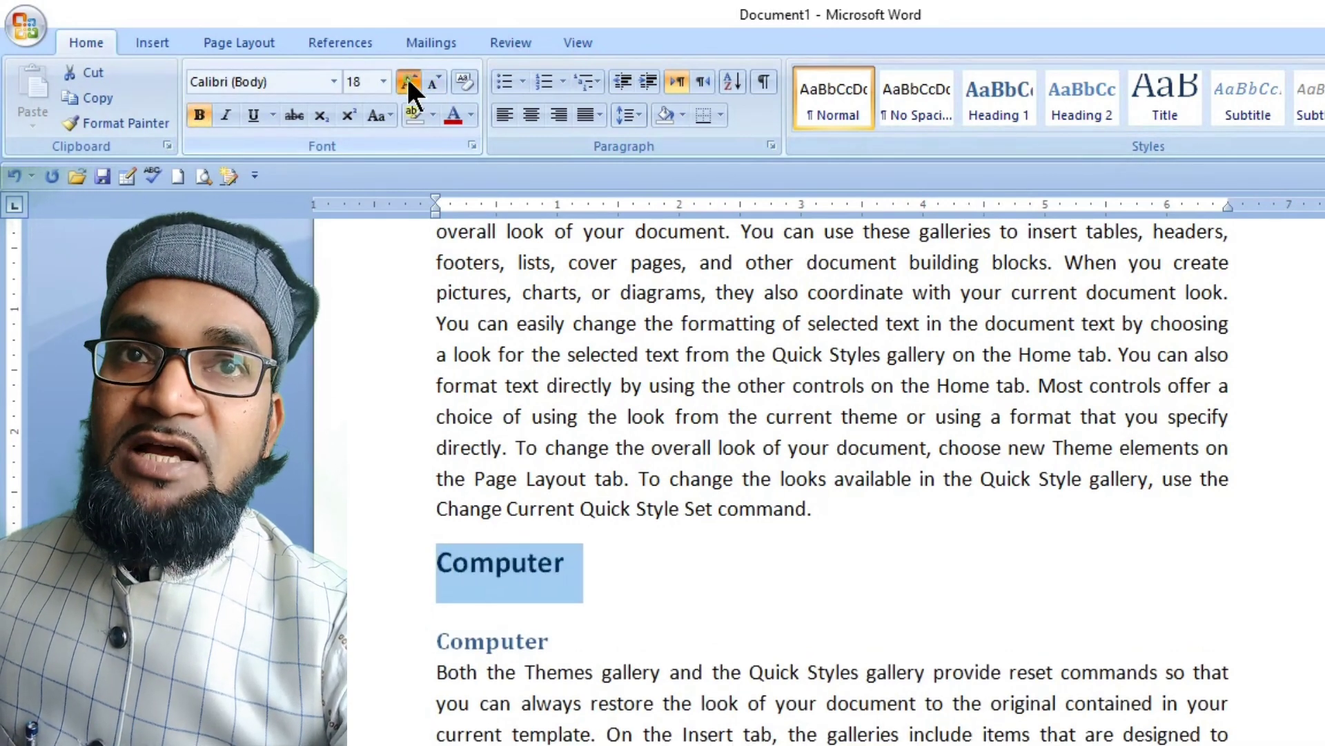
# - Enlarge the plain Computer line to 20 pt and colour its text blue
pyautogui.click(407, 77)
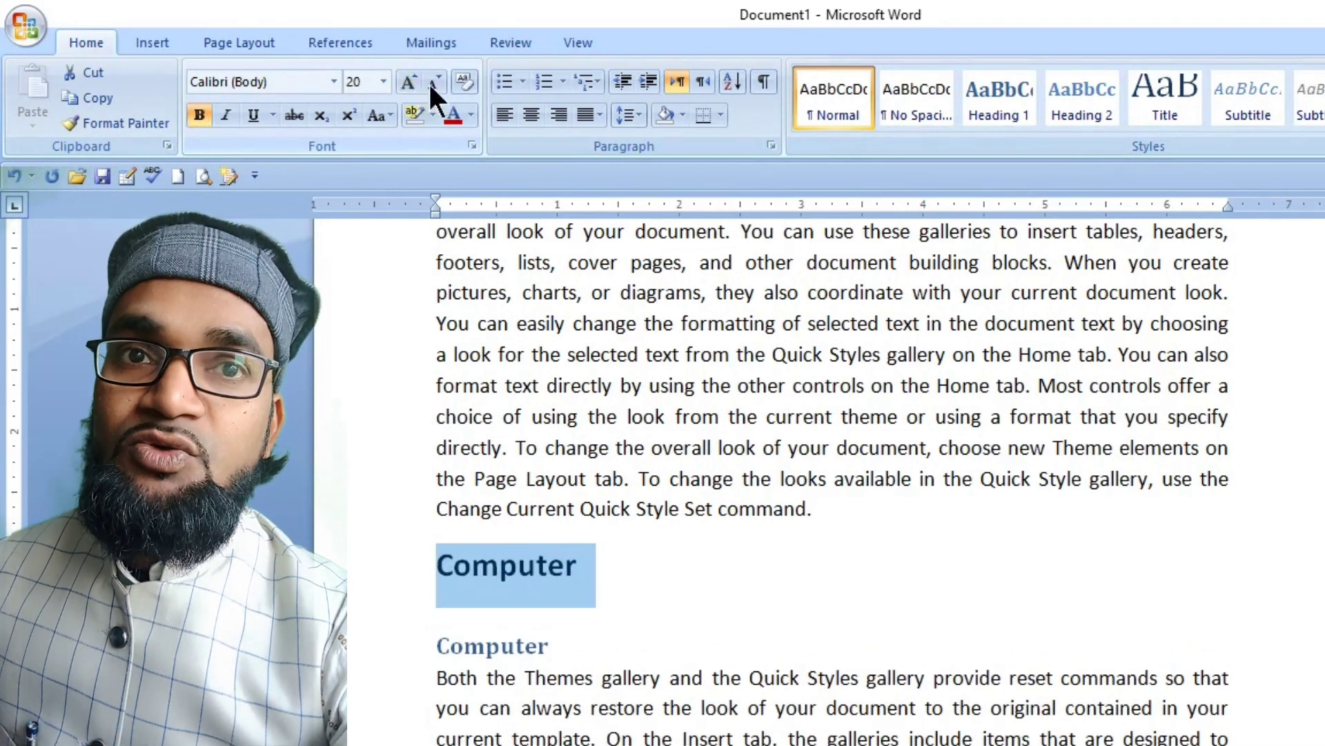
pyautogui.click(471, 114)
pyautogui.click(477, 216)
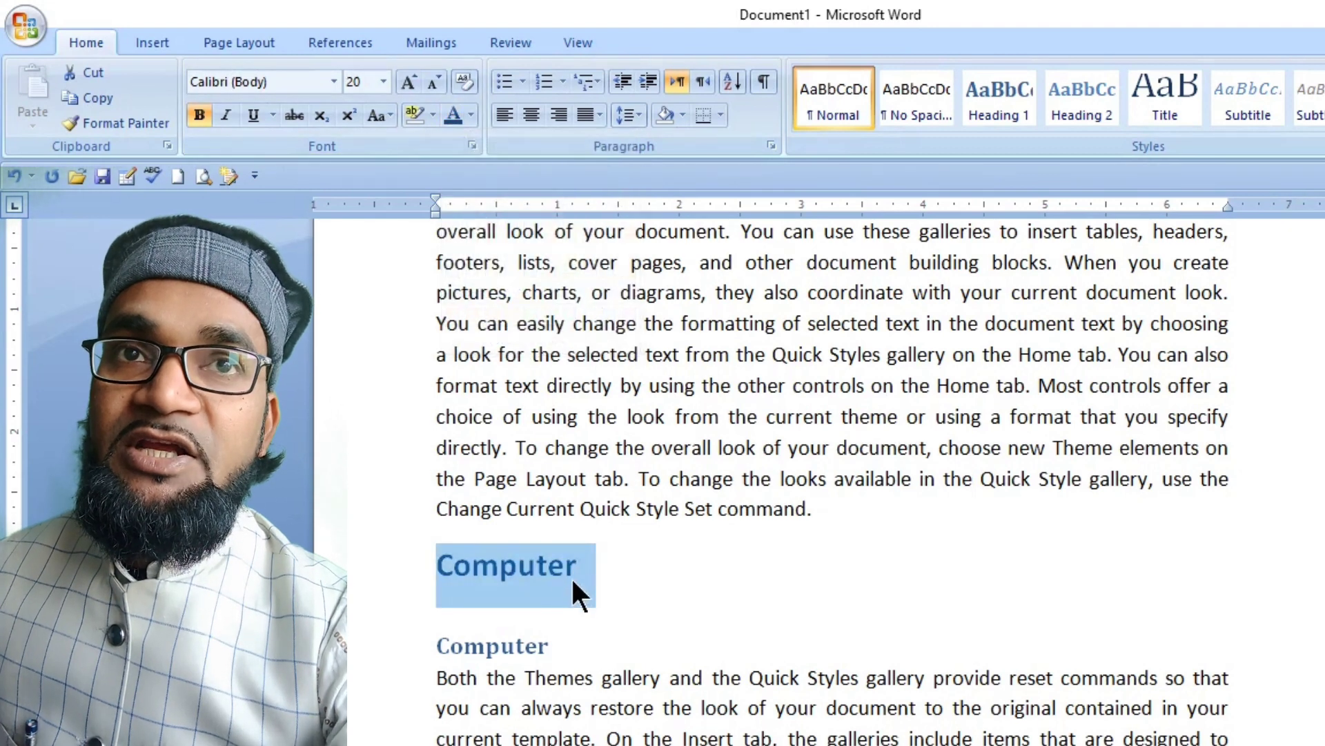
pyautogui.click(570, 585)
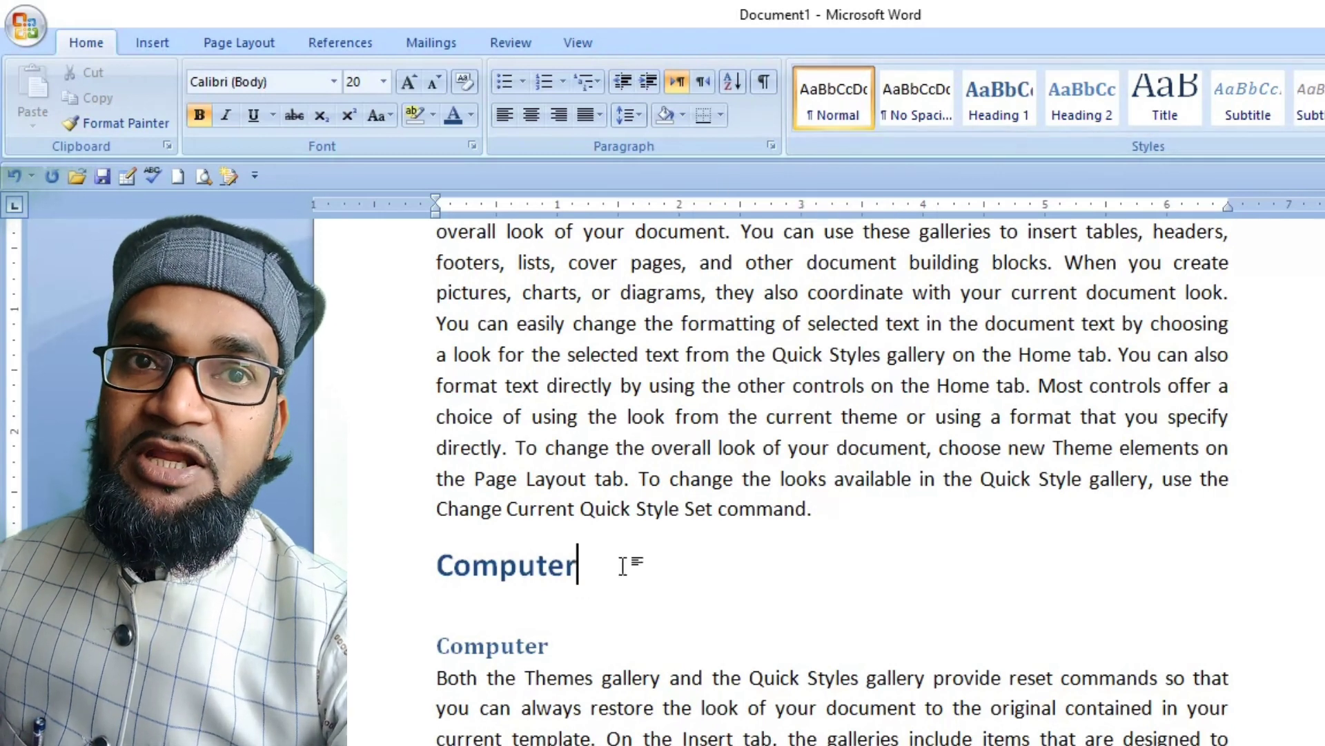
# - Delete the manually formatted Computer line and reapply the Heading 1 style to the remaining Computer title on its own line
pyautogui.moveTo(623, 566); pyautogui.dragTo(442, 562)
pyautogui.press('BackSpace')
pyautogui.press('BackSpace')
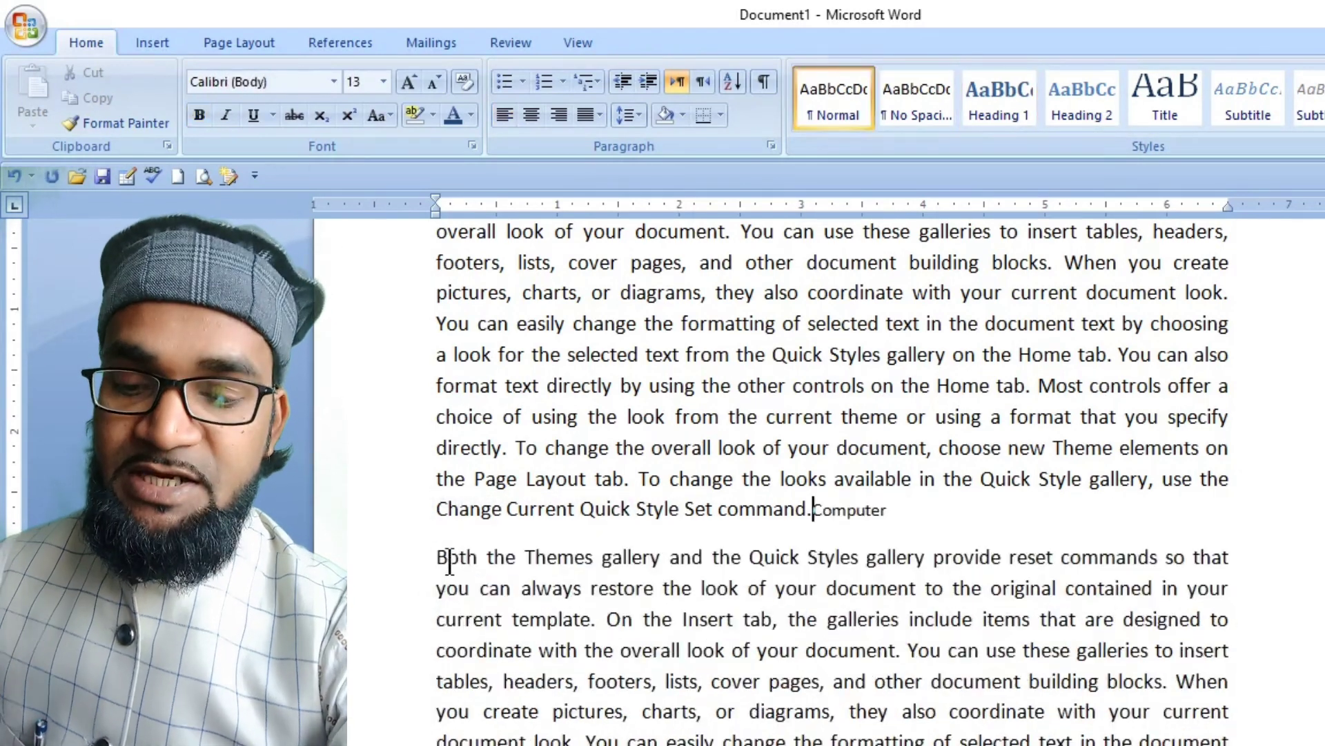
pyautogui.press('Return')
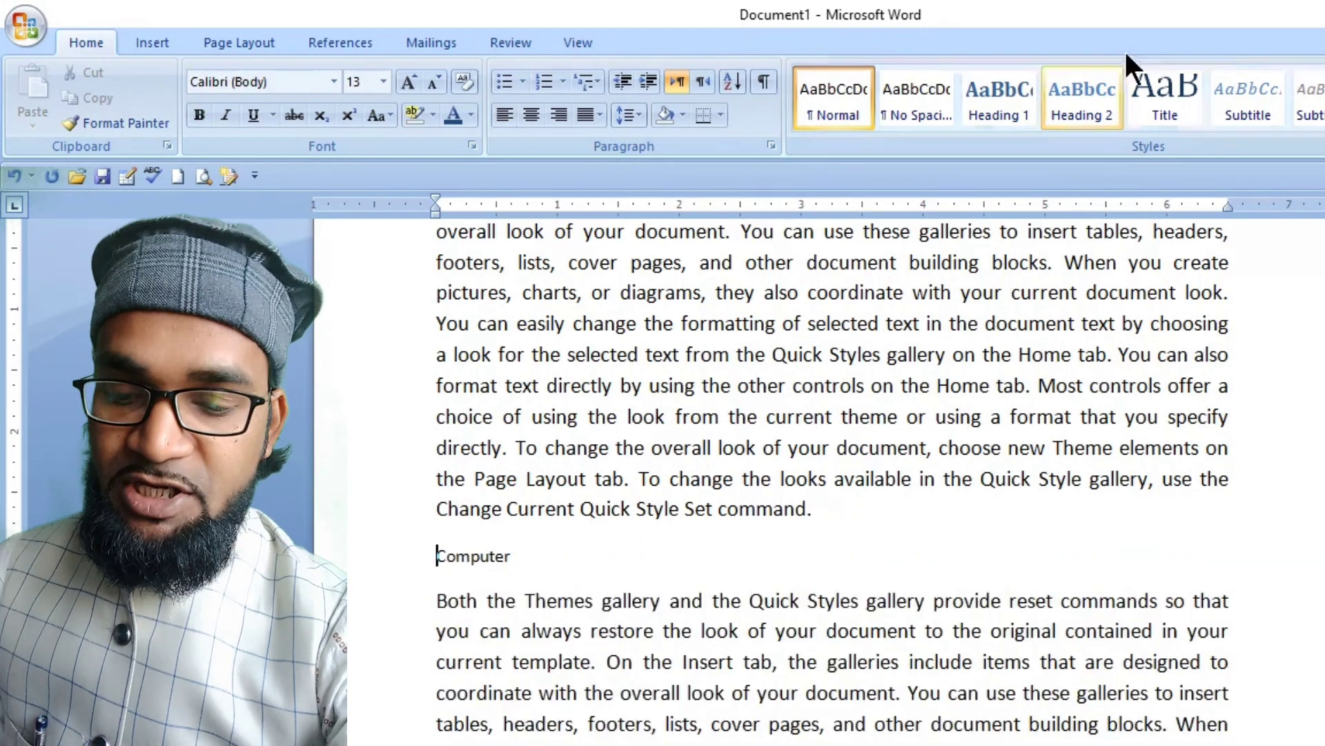
pyautogui.click(1015, 103)
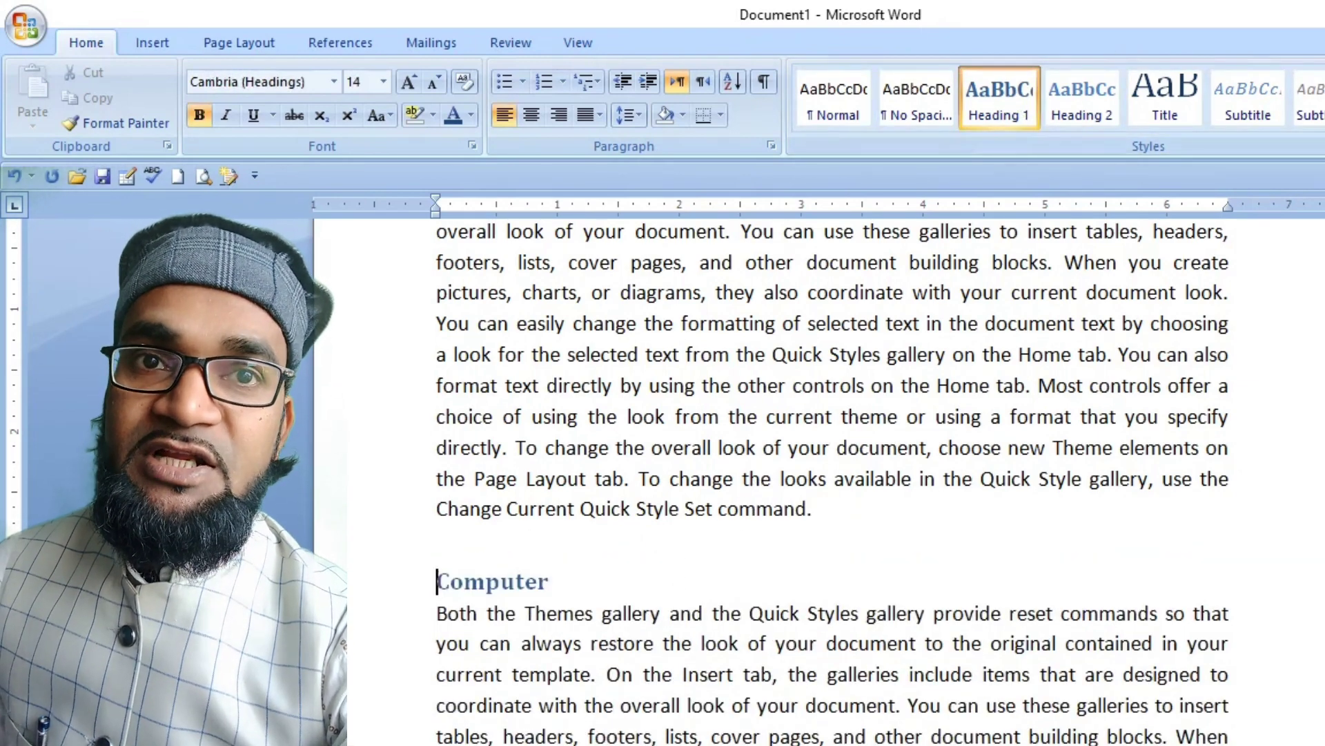
# - Add an empty line above the first paragraph of the document and insert an Automatic Table 1 table of contents there
pyautogui.scroll(2, 806, 495)
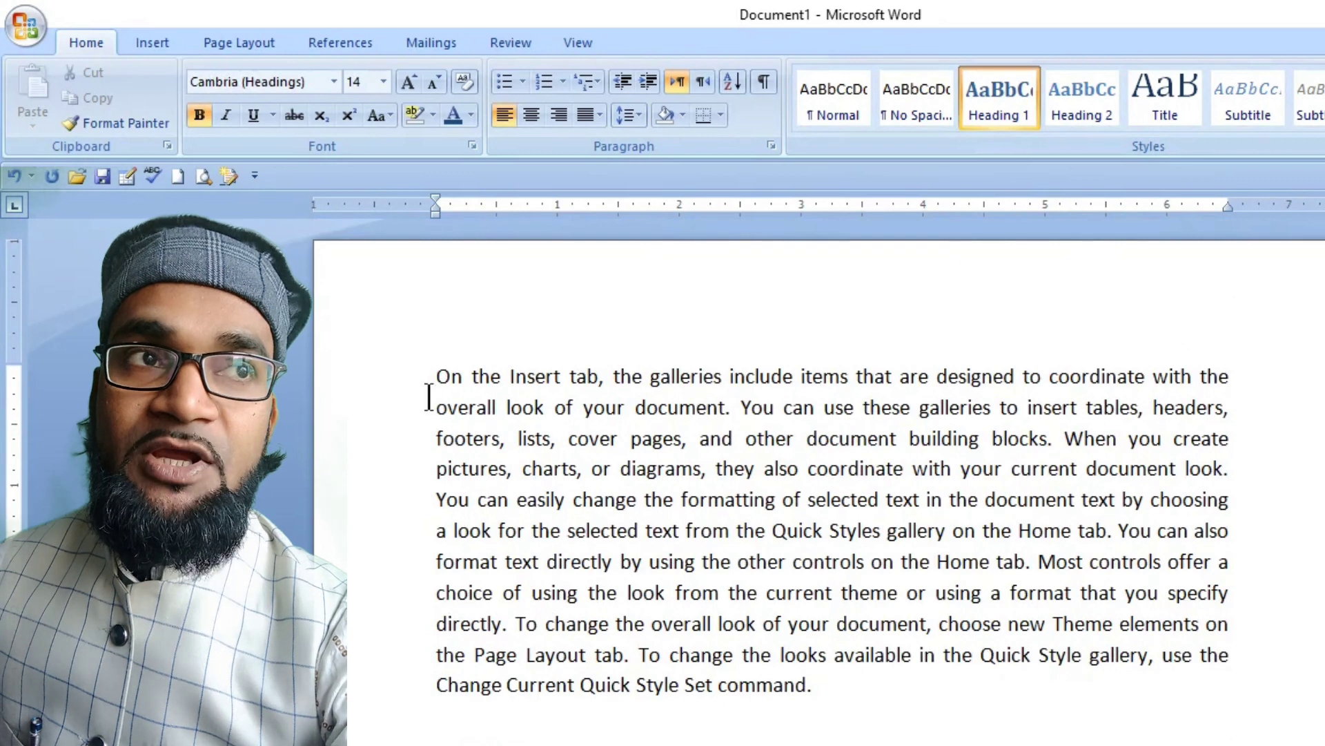
pyautogui.click(437, 376)
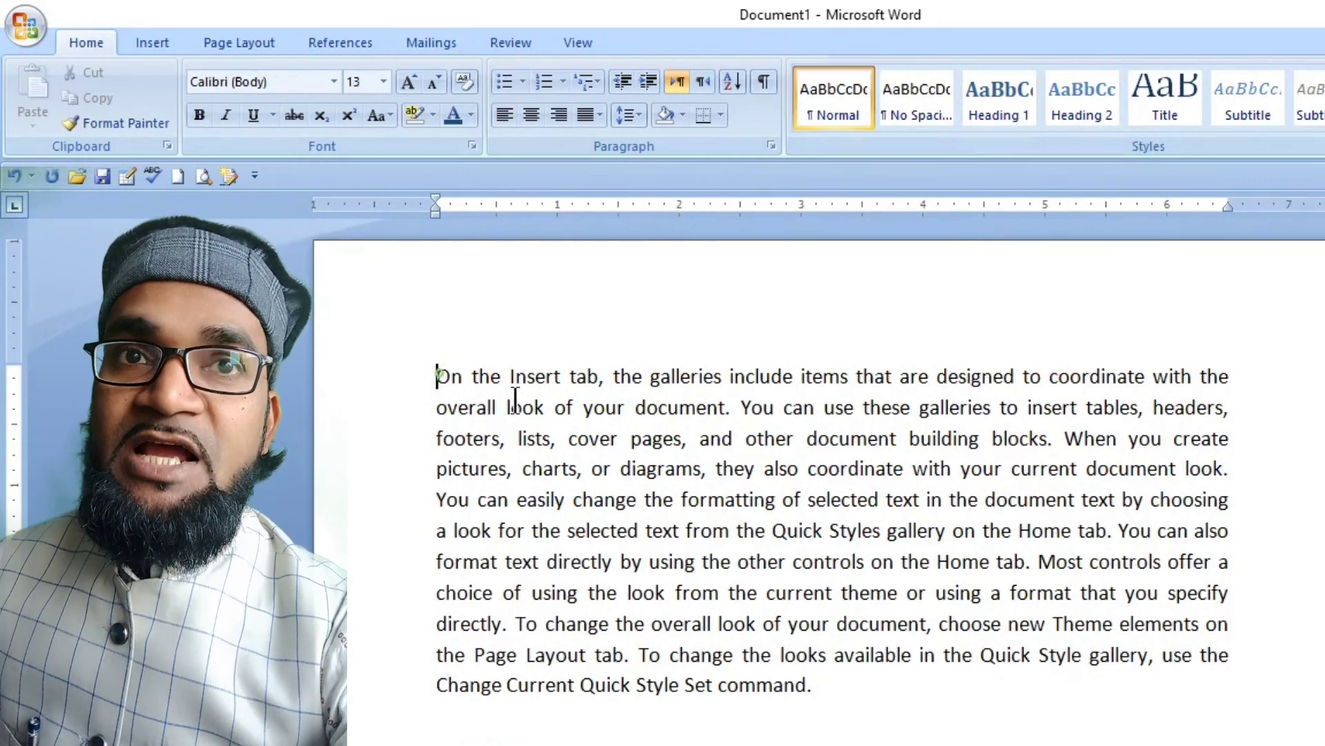
pyautogui.scroll(1, 645, 453)
pyautogui.press('Up')
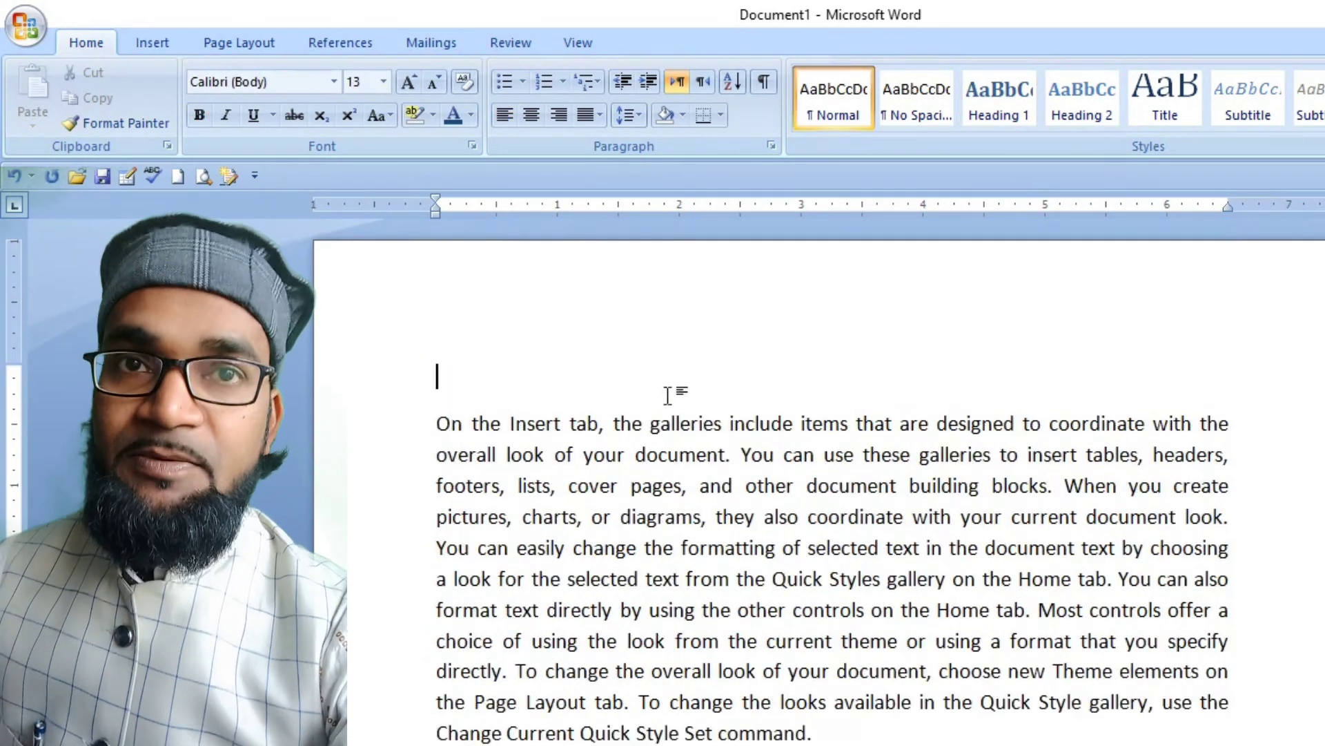
pyautogui.click(336, 41)
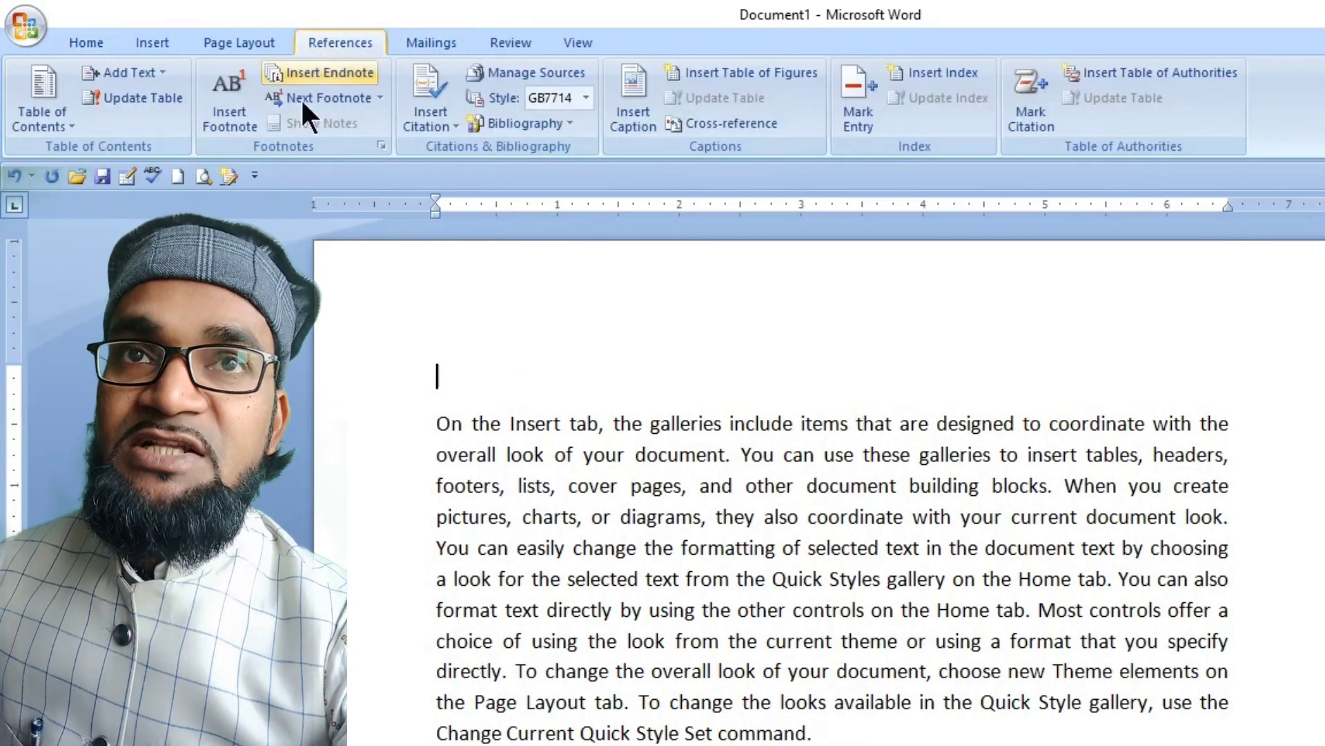
pyautogui.click(53, 114)
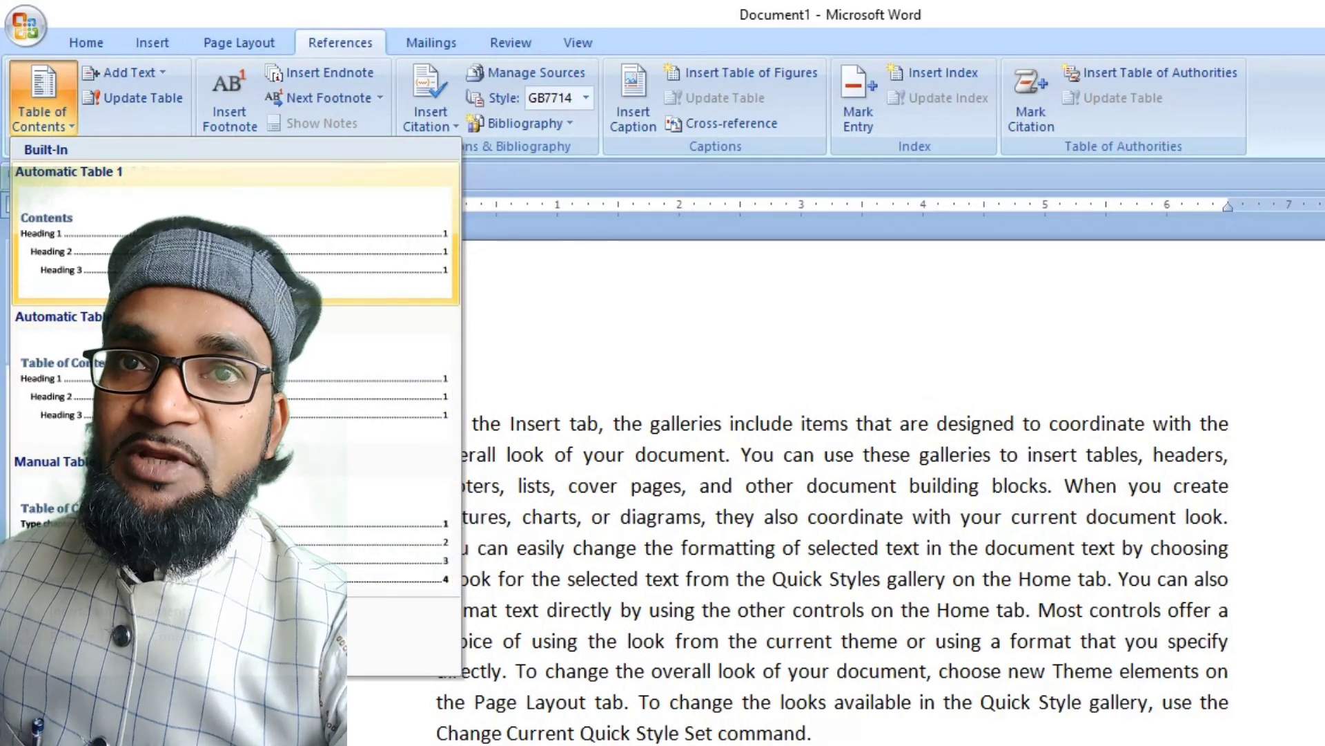
pyautogui.click(234, 235)
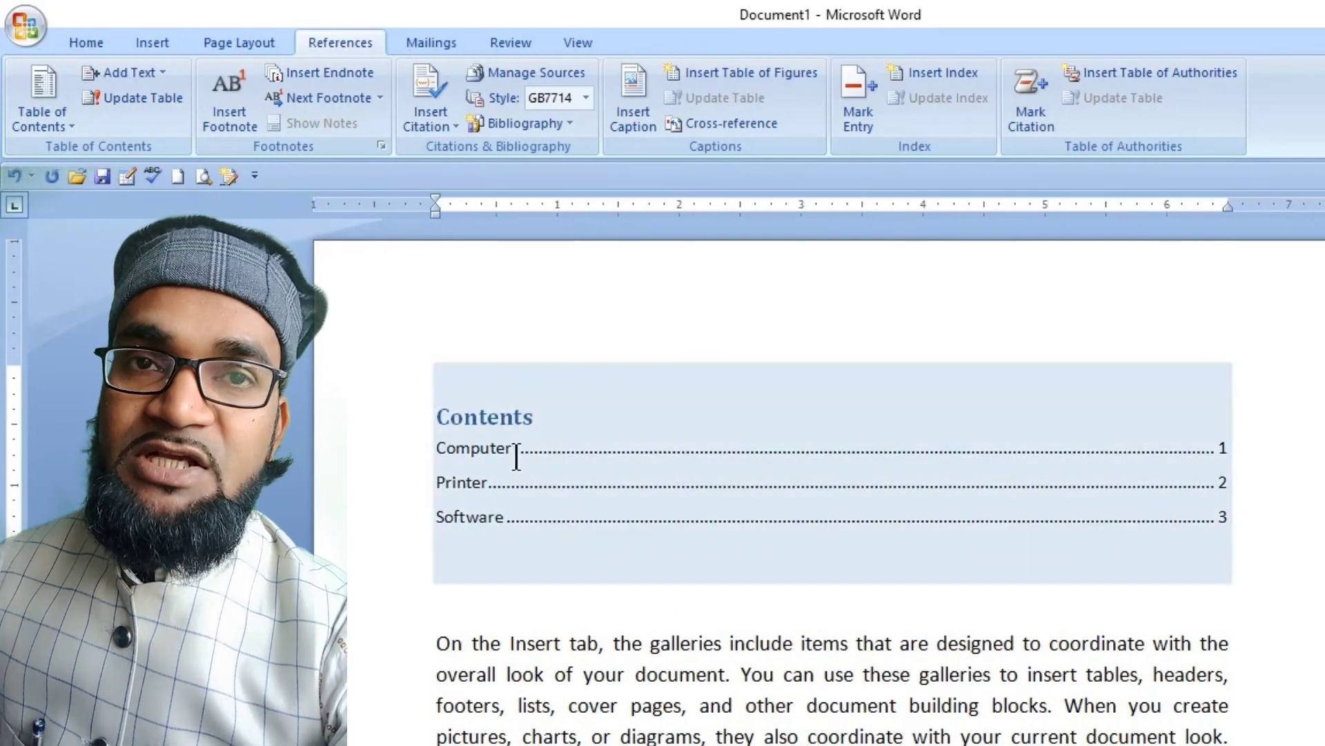
# - Center the Contents title of the table of contents
pyautogui.click(504, 414)
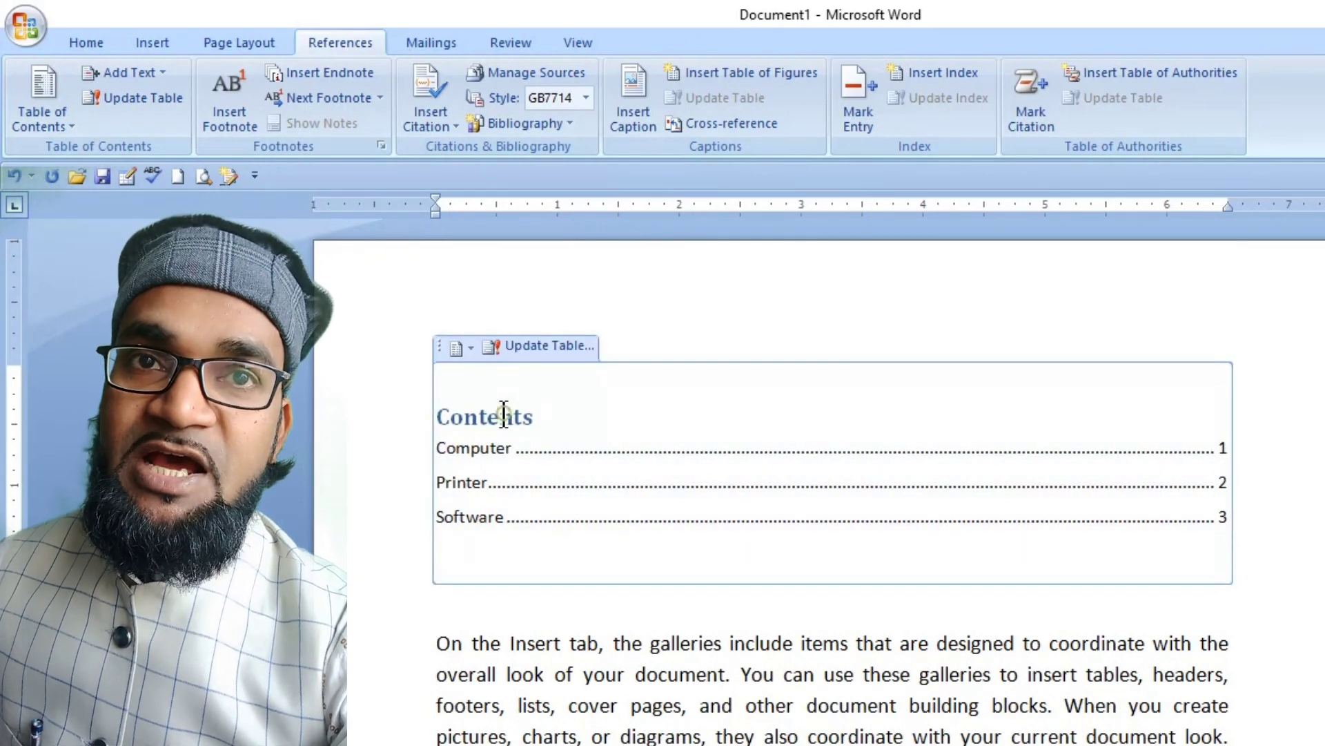
pyautogui.click(81, 42)
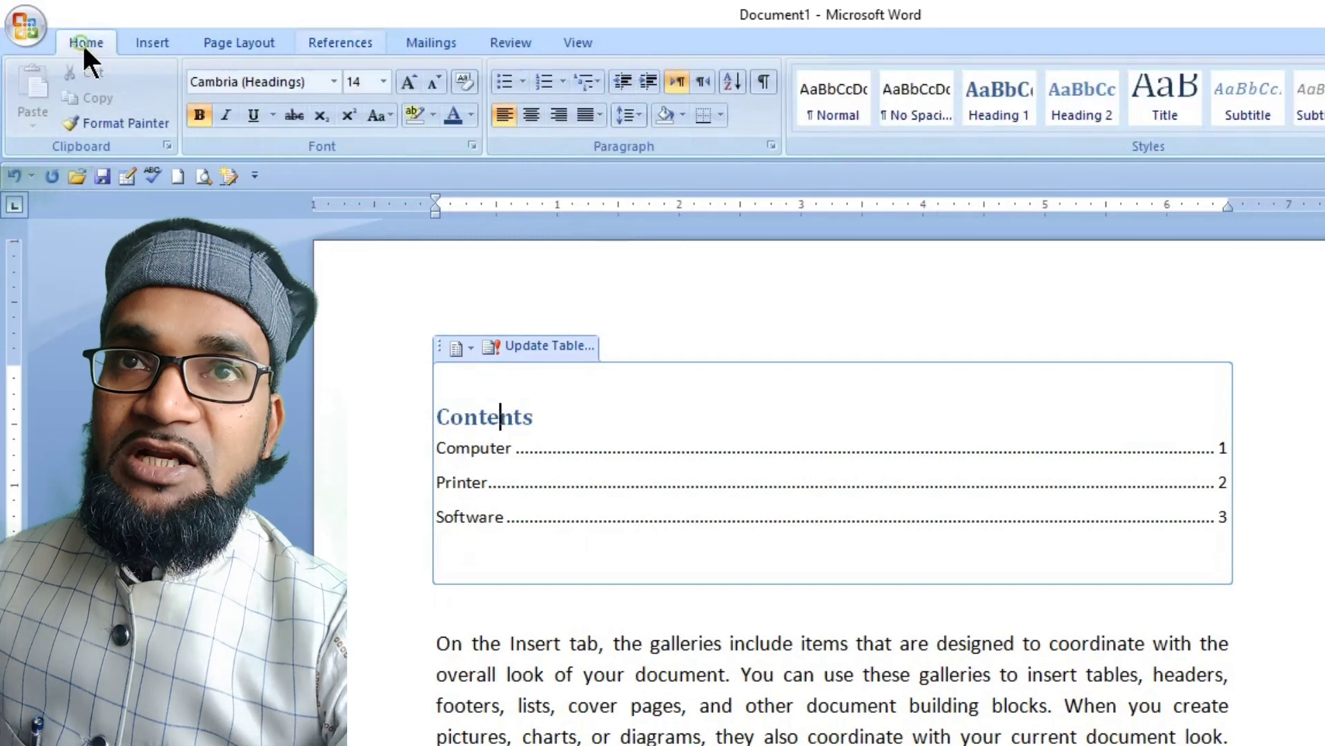
pyautogui.click(537, 111)
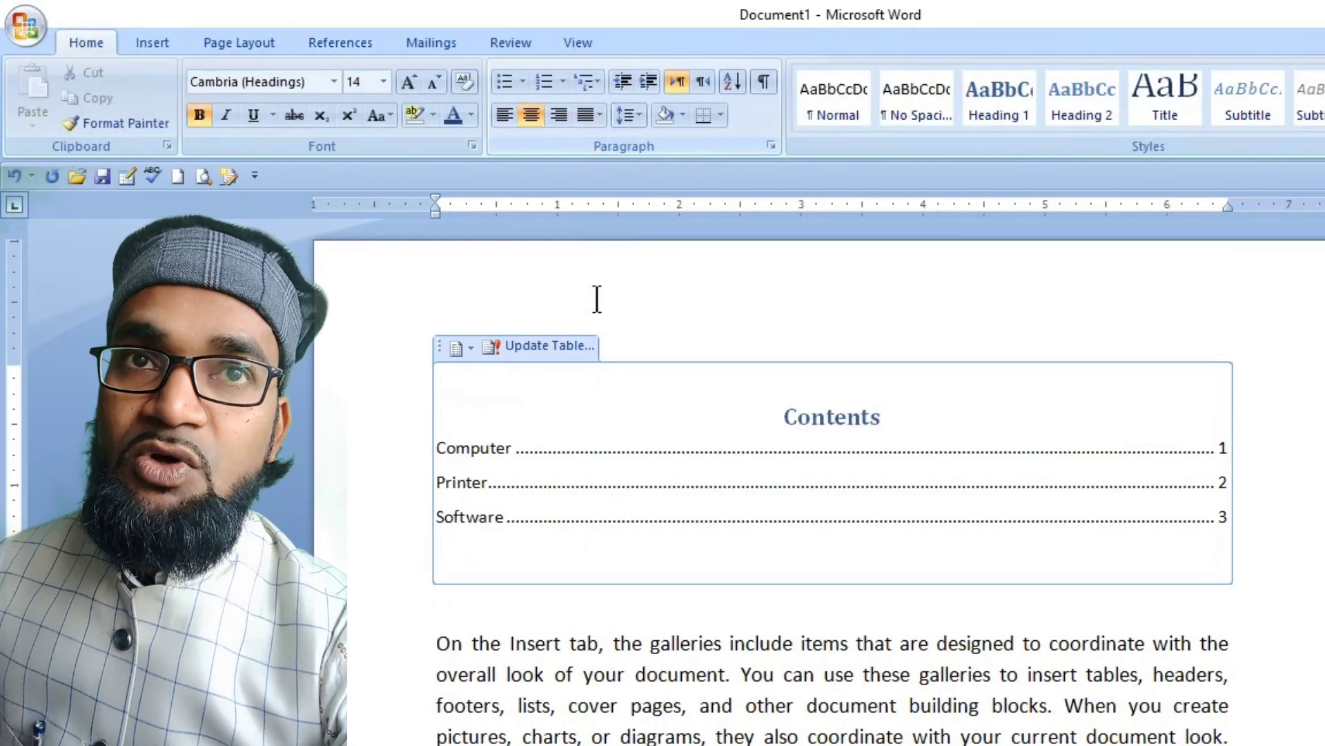
# - Append the text "(Haeding)" to the Contents title of the table of contents
pyautogui.tripleClick(820, 433)
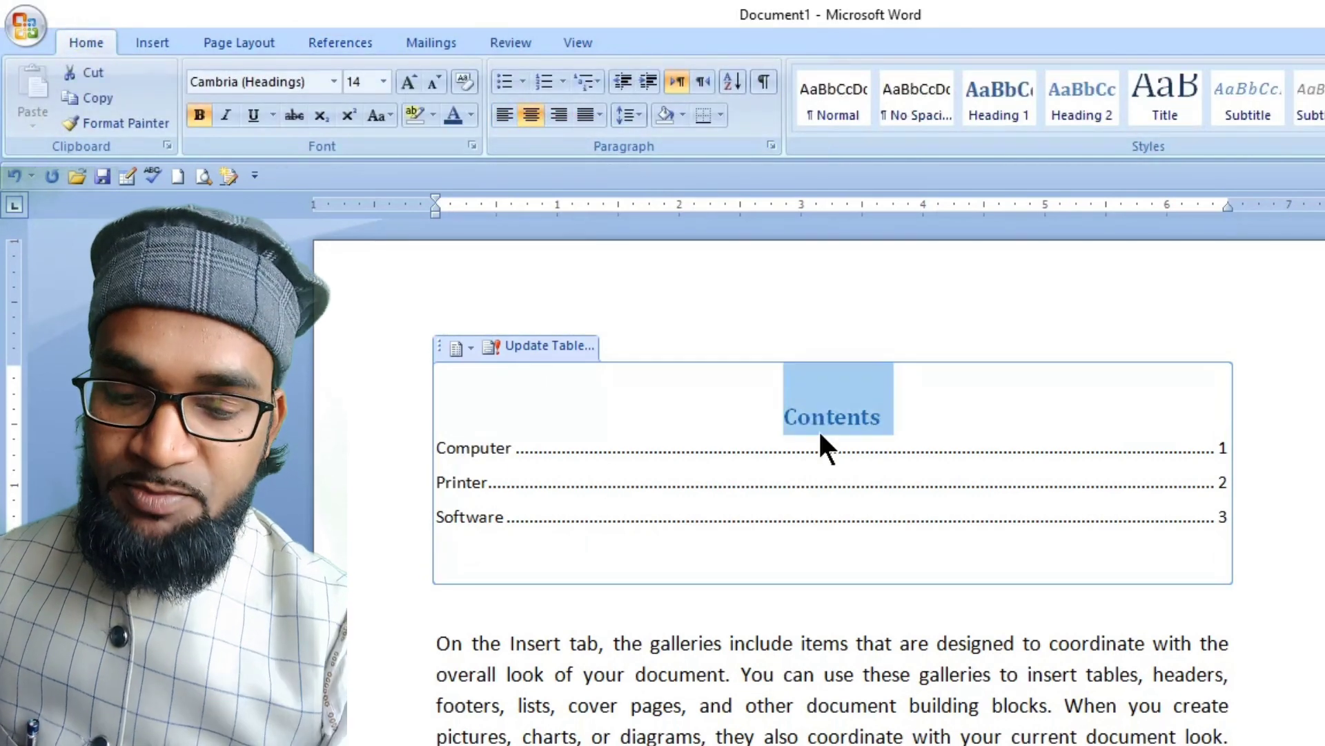
pyautogui.press('Right')
pyautogui.click(820, 432)
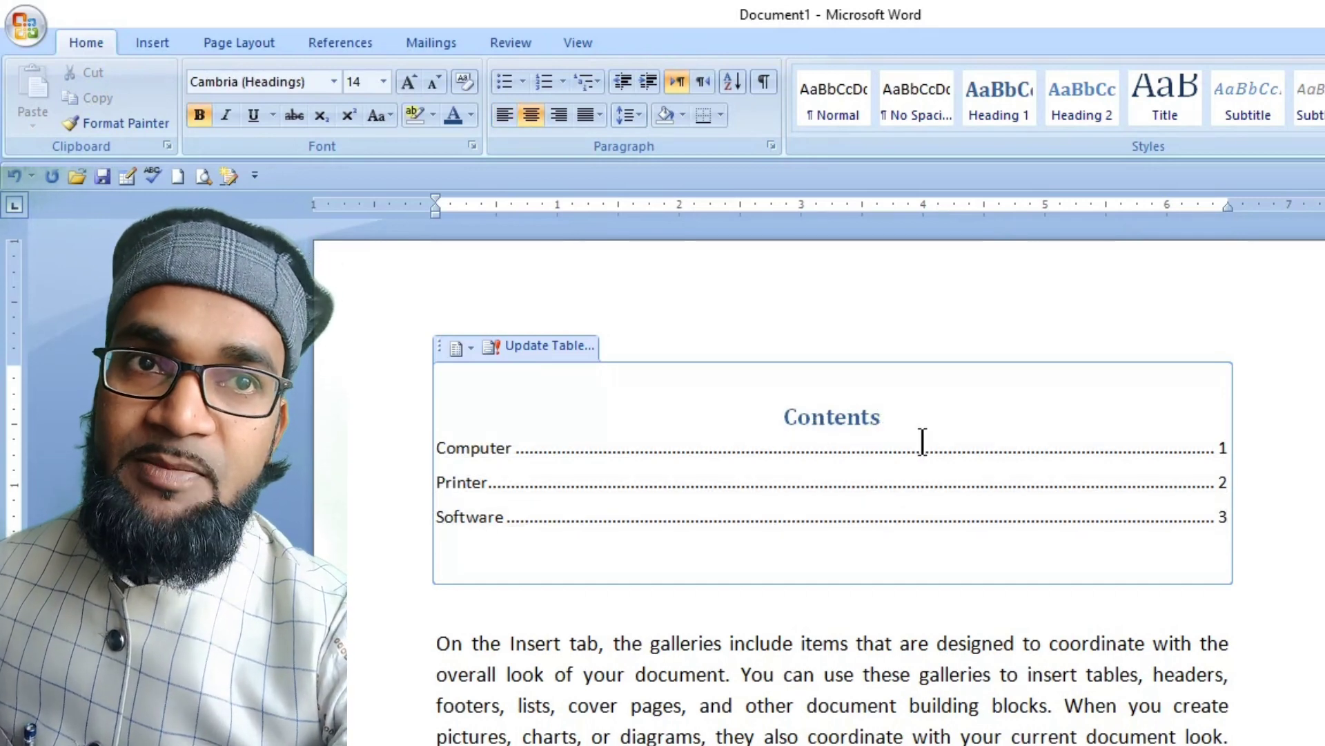
pyautogui.write('(H')
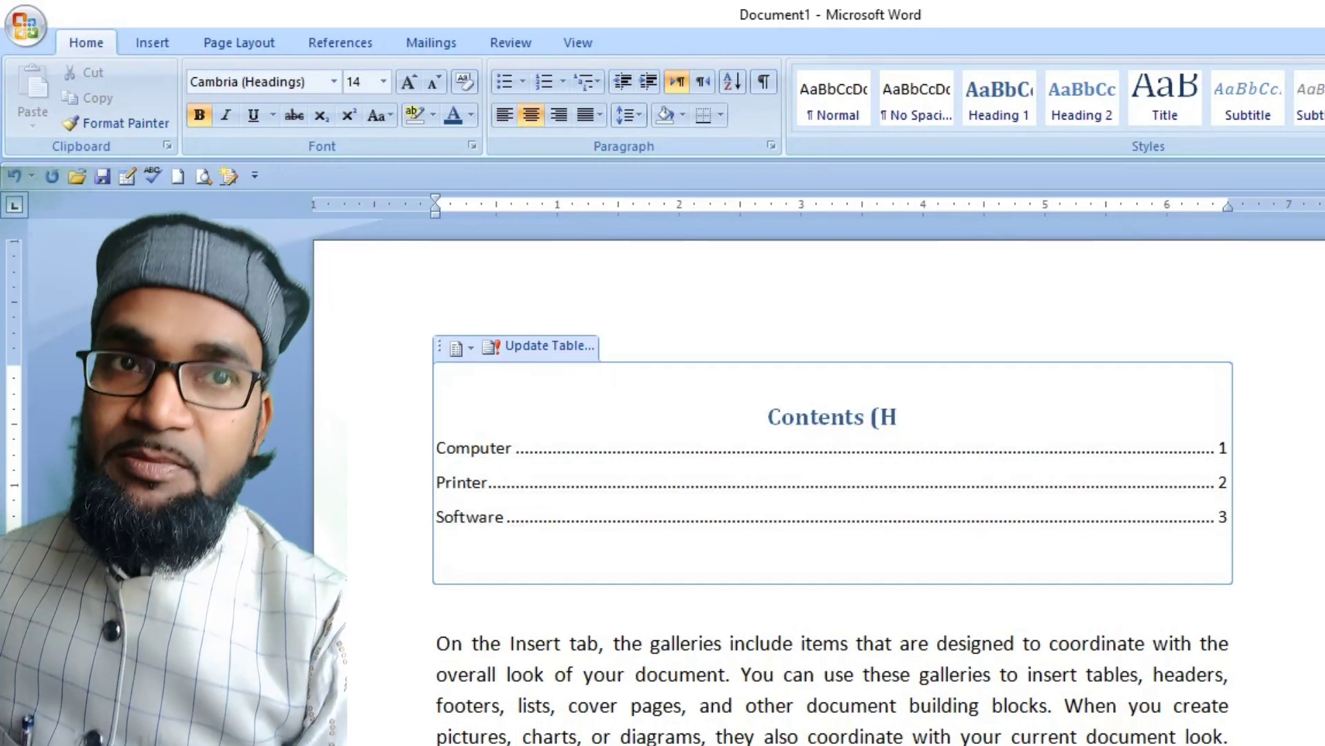
pyautogui.write('aedi')
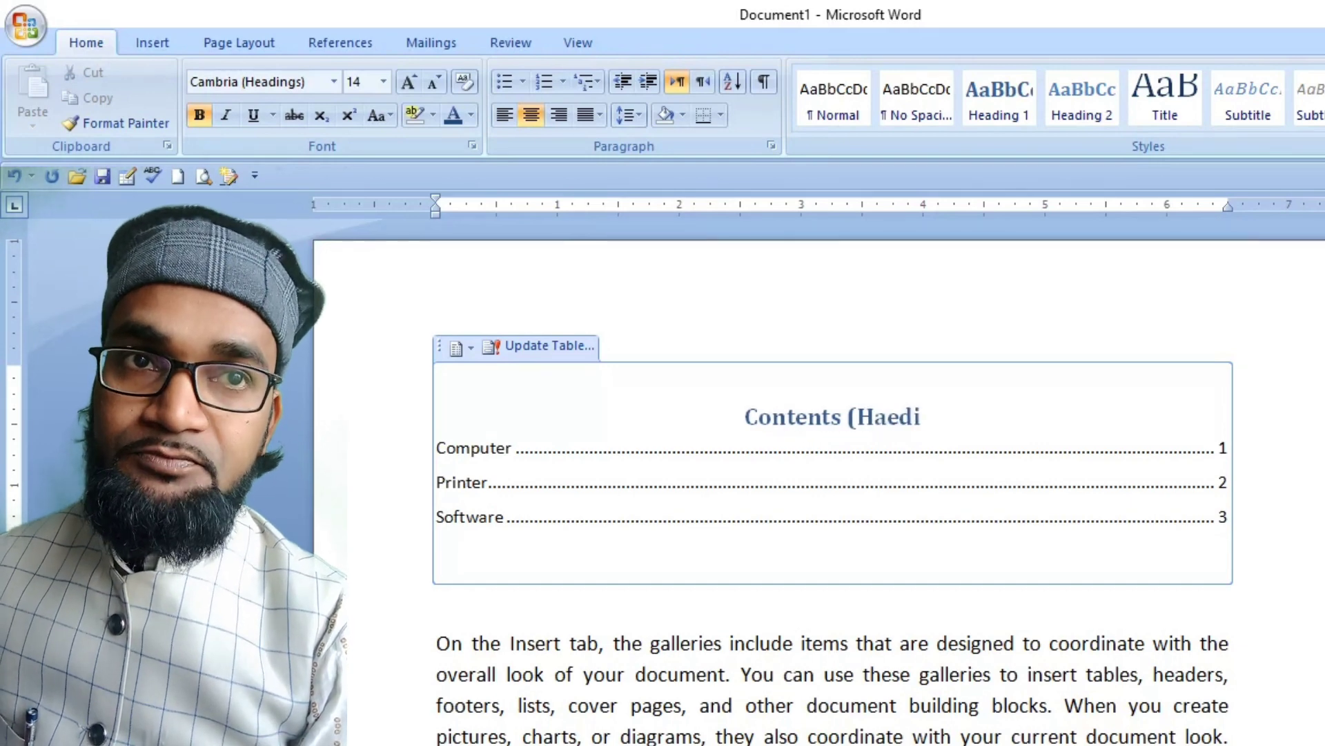
pyautogui.write('ng)')
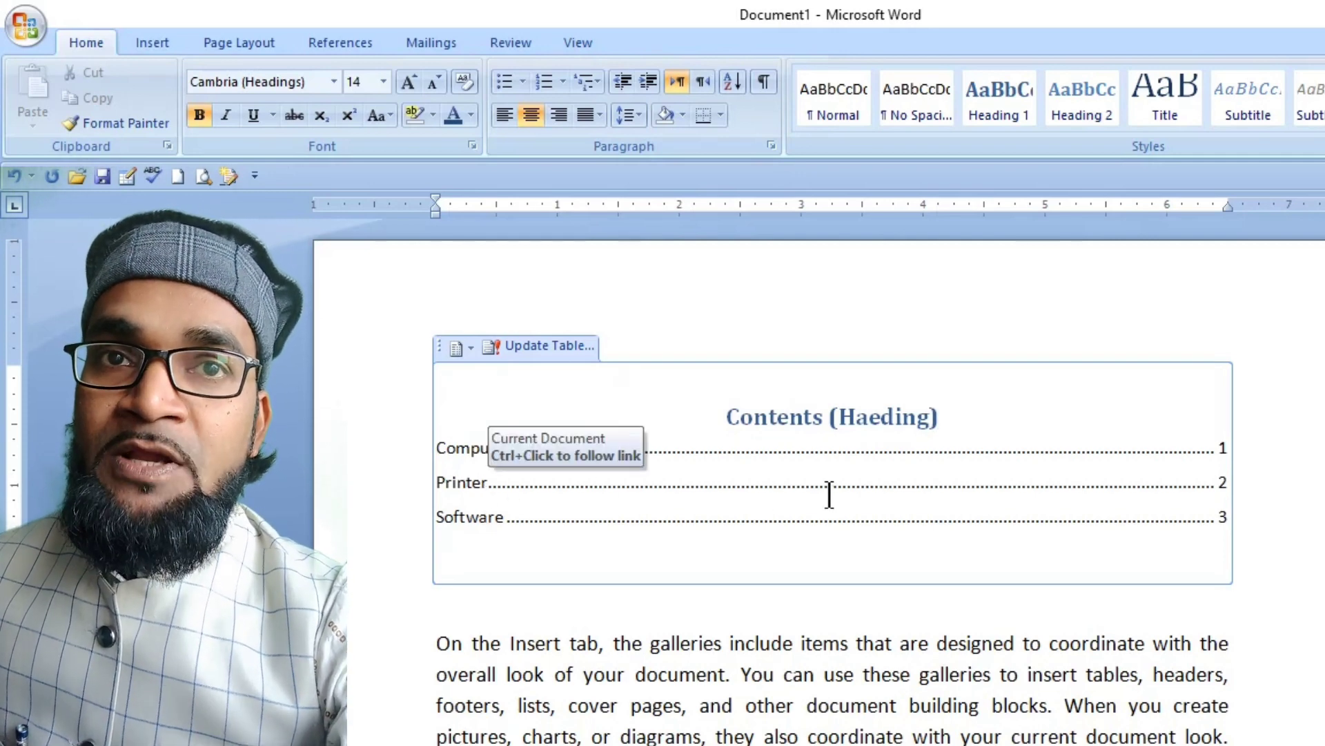
# - Mark the paragraph below the table of contents as Level 1 table of contents text
pyautogui.click(326, 48)
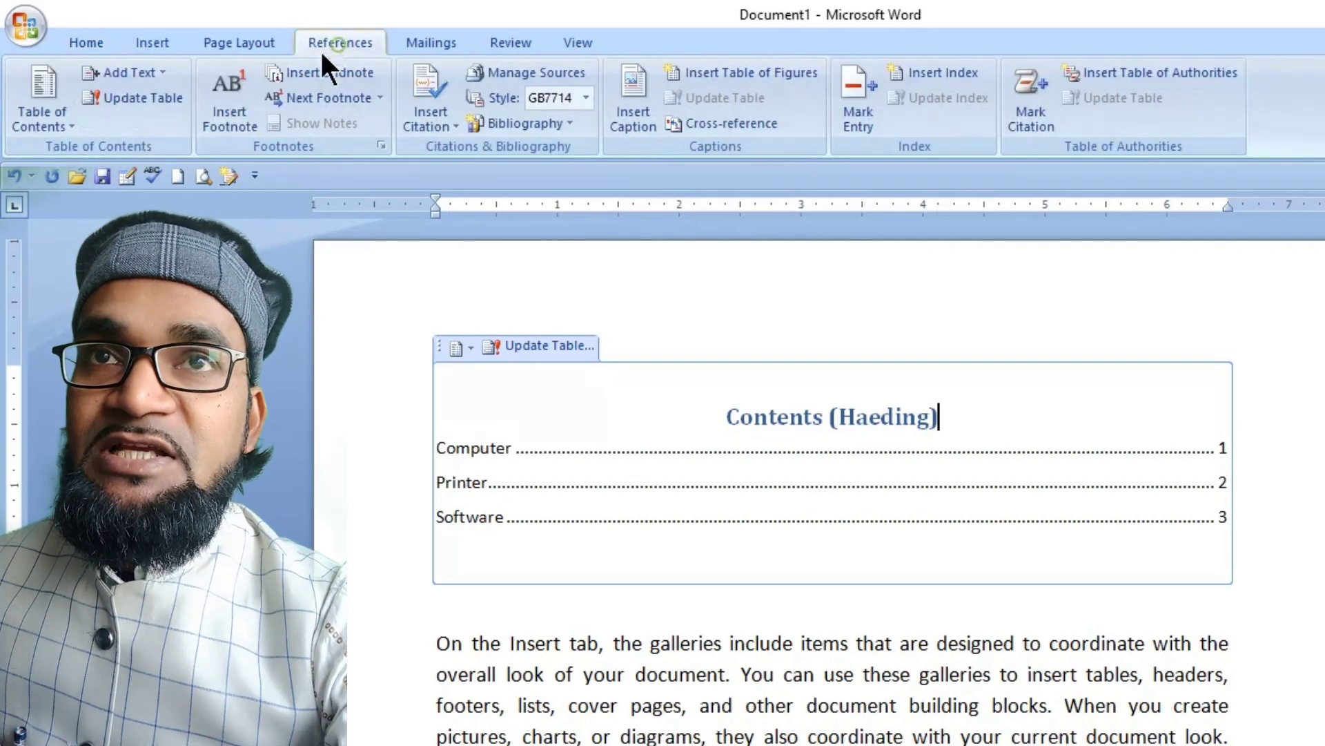
pyautogui.moveTo(863, 736); pyautogui.dragTo(442, 659)
pyautogui.click(151, 72)
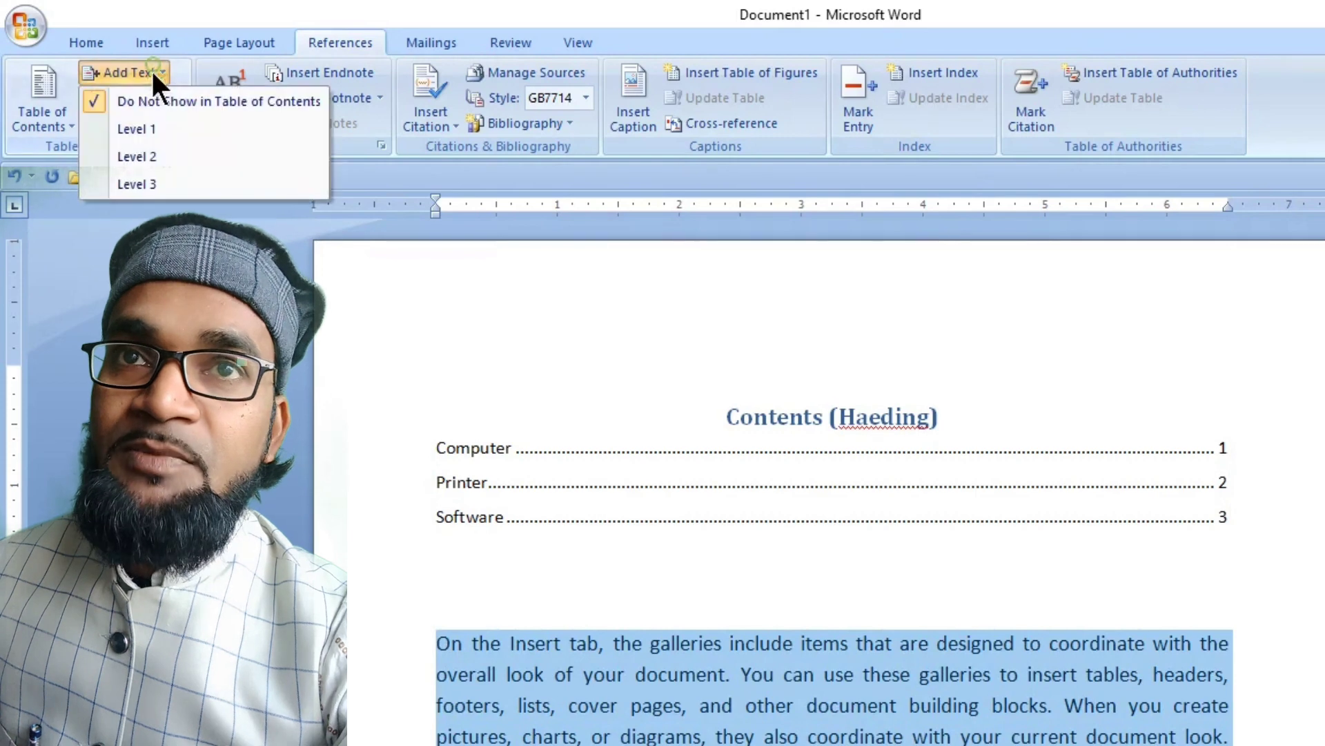
pyautogui.click(136, 131)
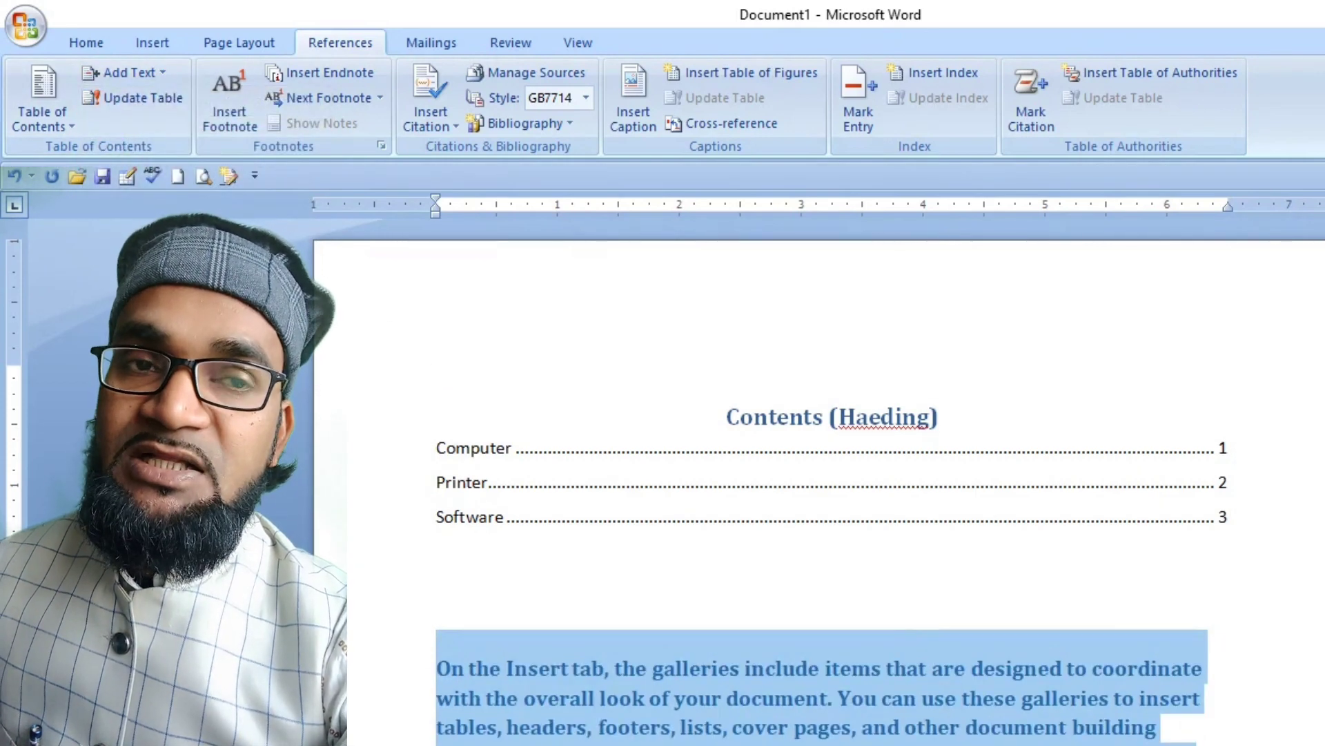
# - Set the paragraph below the contents back to Do Not Show in Table of Contents and justify its text
pyautogui.click(152, 72)
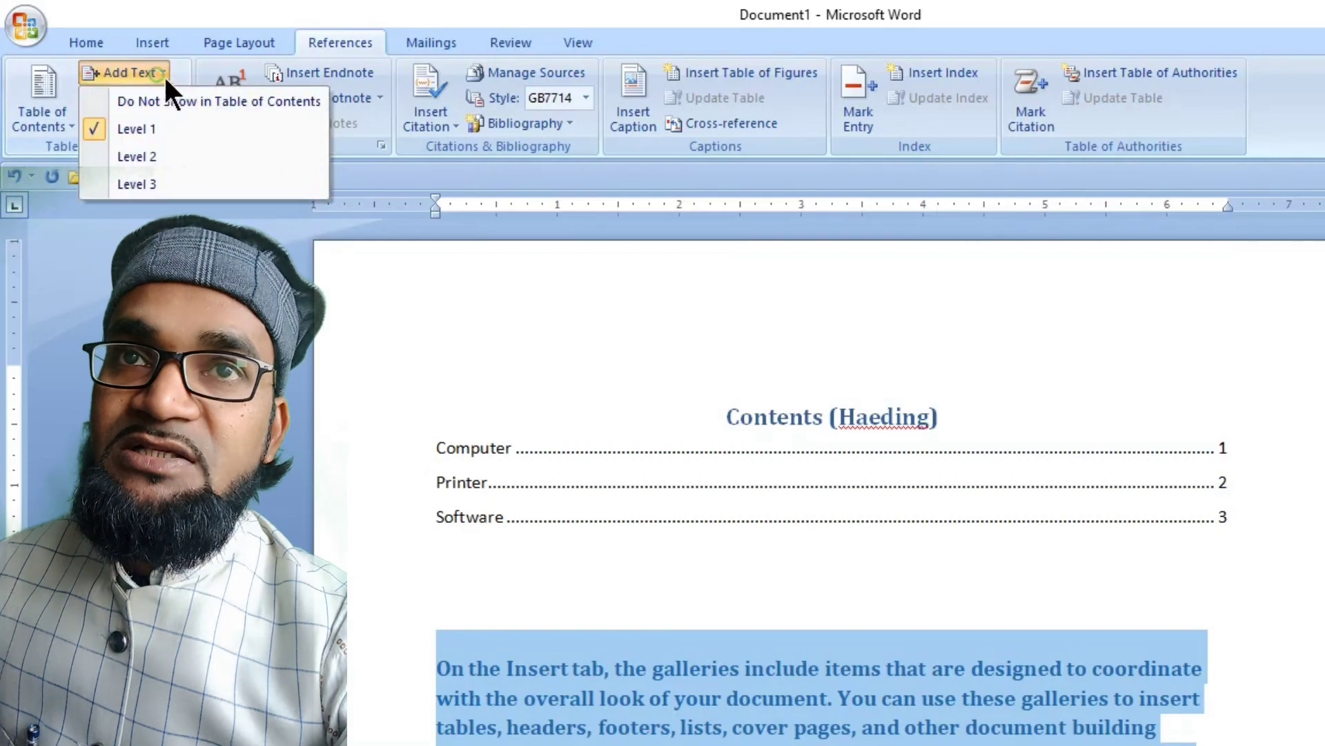
pyautogui.click(171, 101)
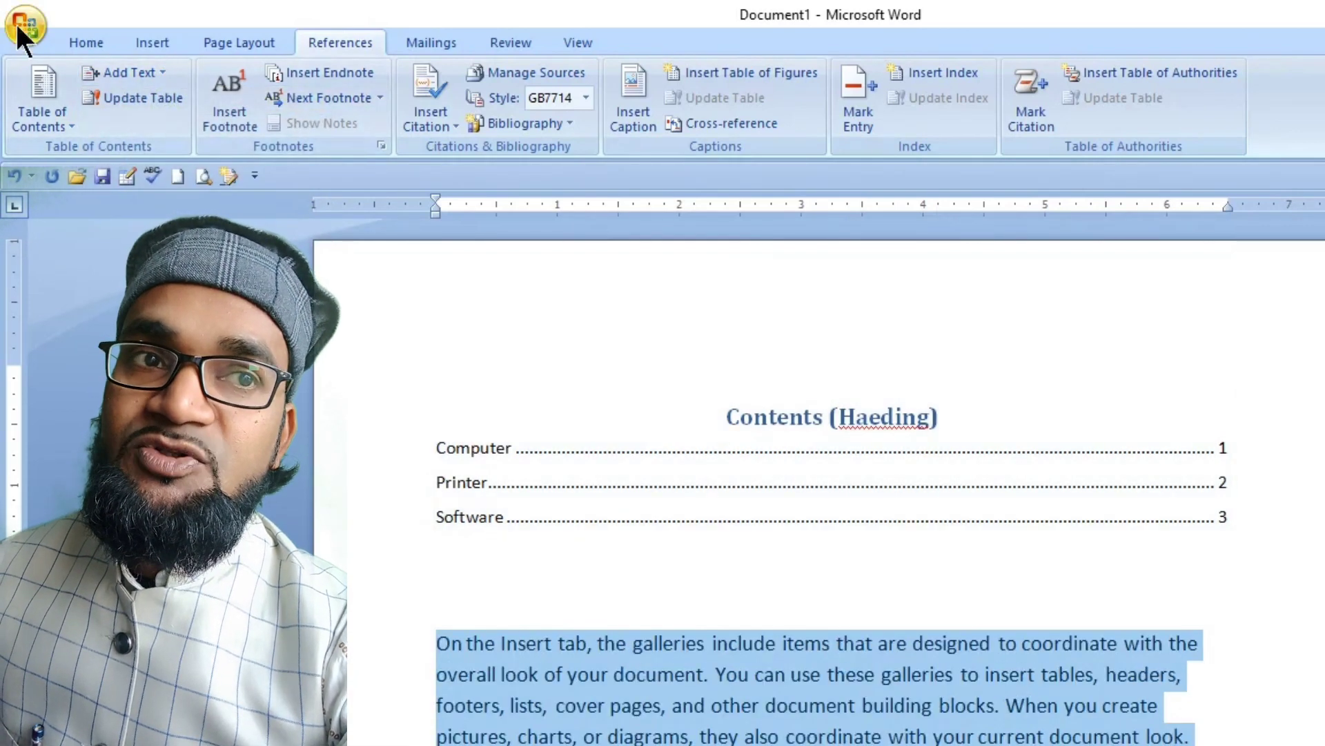
pyautogui.click(85, 44)
pyautogui.click(599, 115)
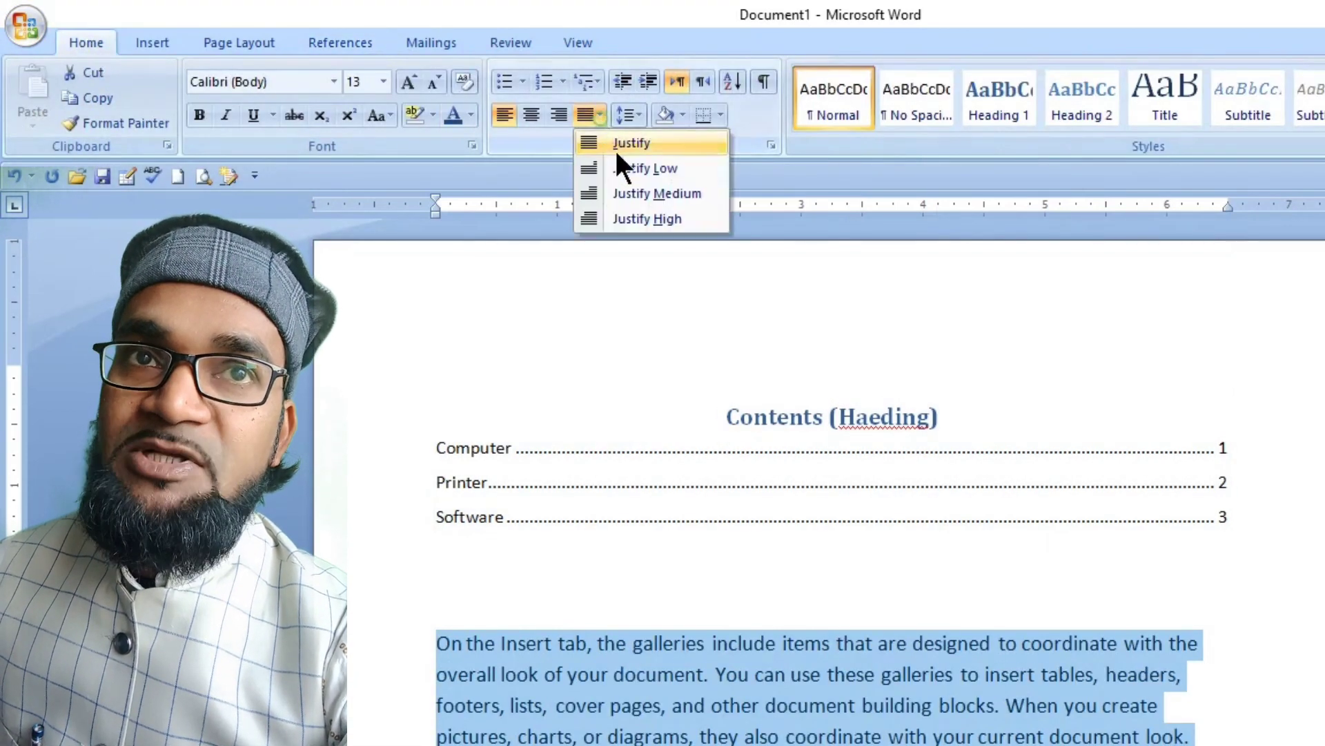
pyautogui.click(636, 143)
pyautogui.click(808, 707)
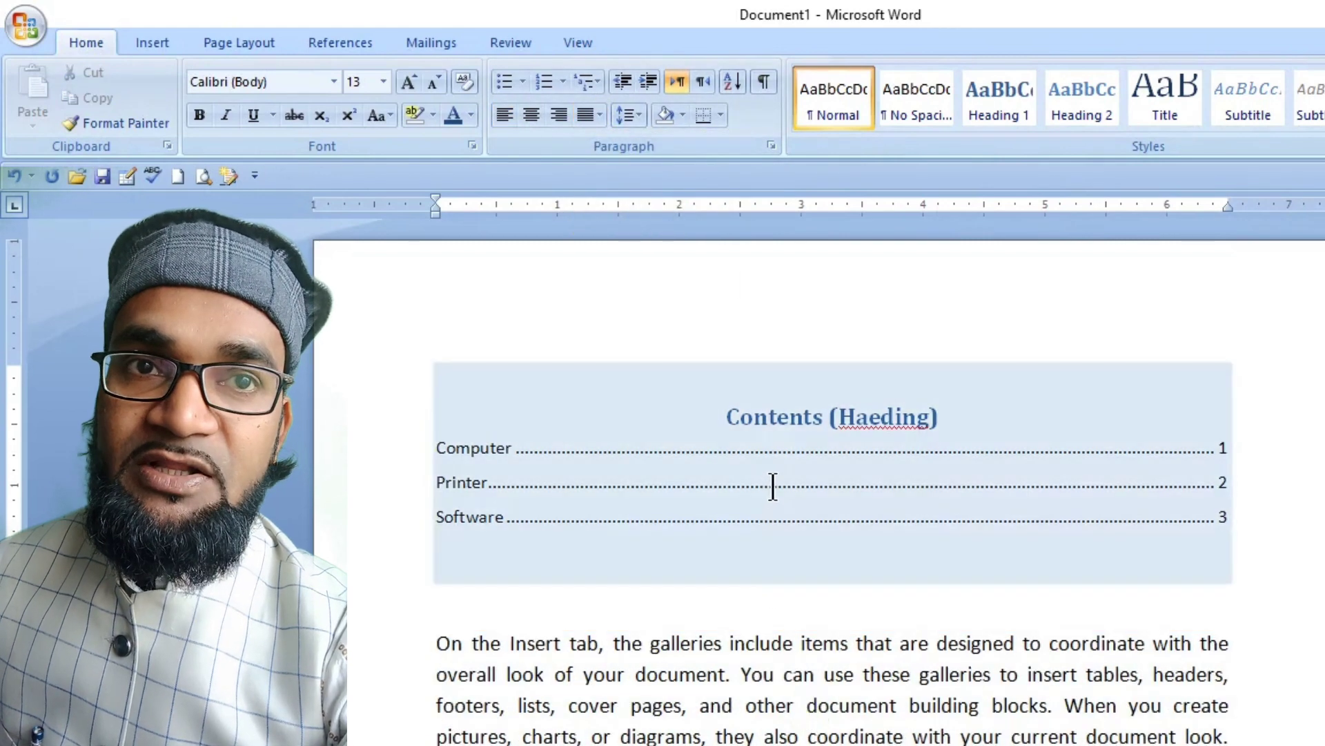
# - Insert a line with the text Hardware above the paragraph beginning "Most controls offer a choice"
pyautogui.click(333, 43)
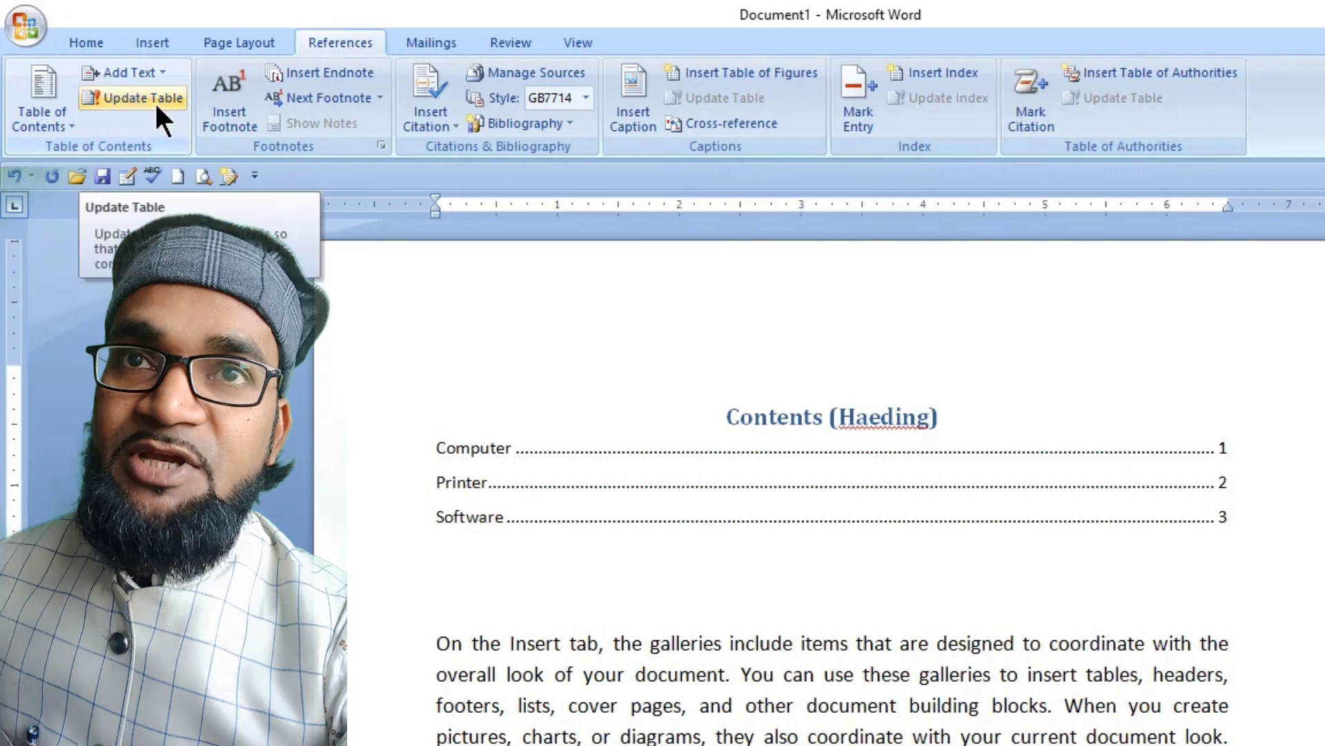
pyautogui.scroll(-2, 828, 483)
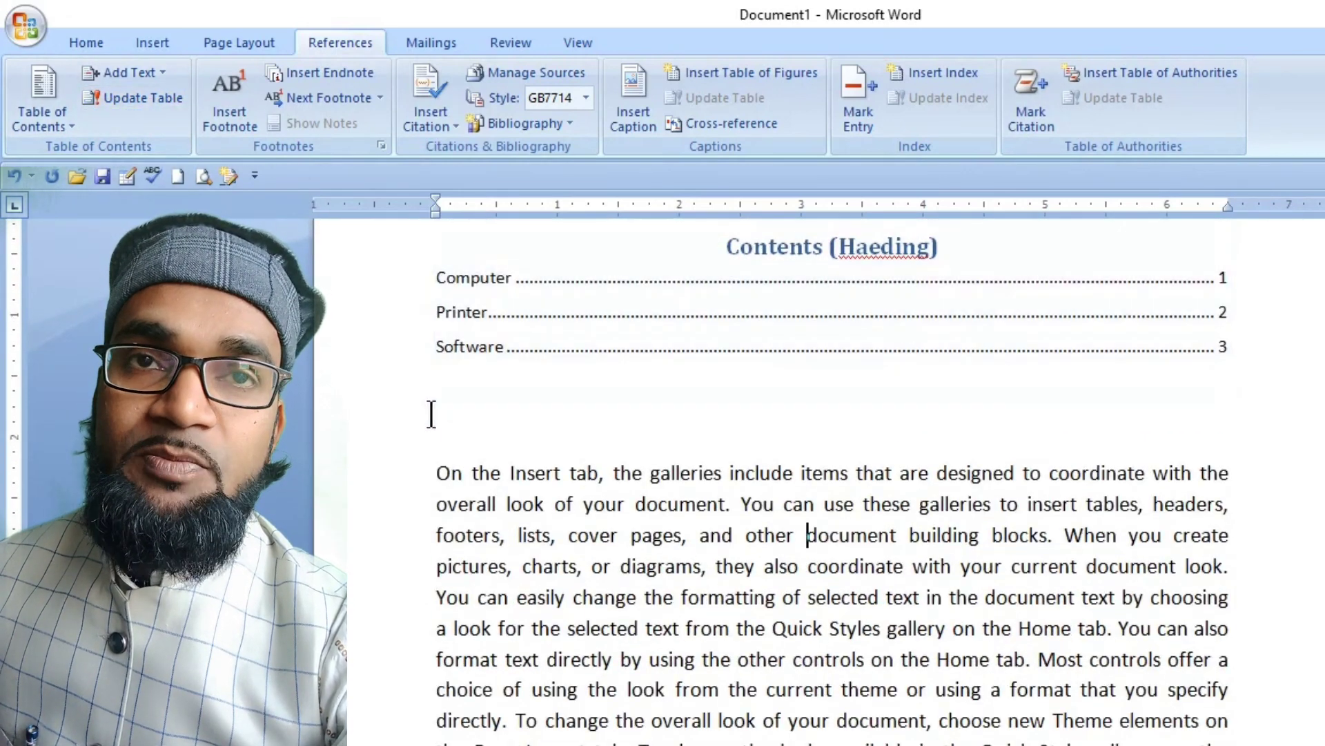
pyautogui.scroll(-15, 828, 483)
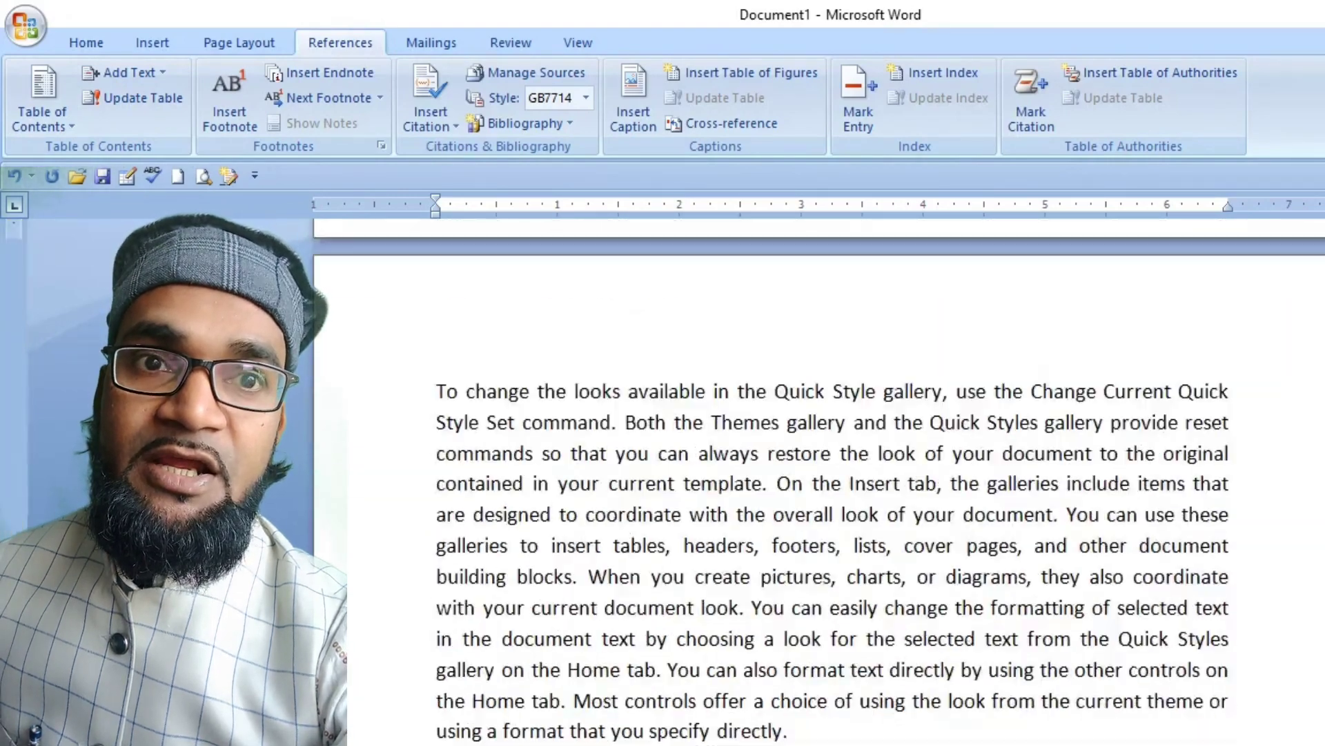
pyautogui.scroll(-2, 829, 483)
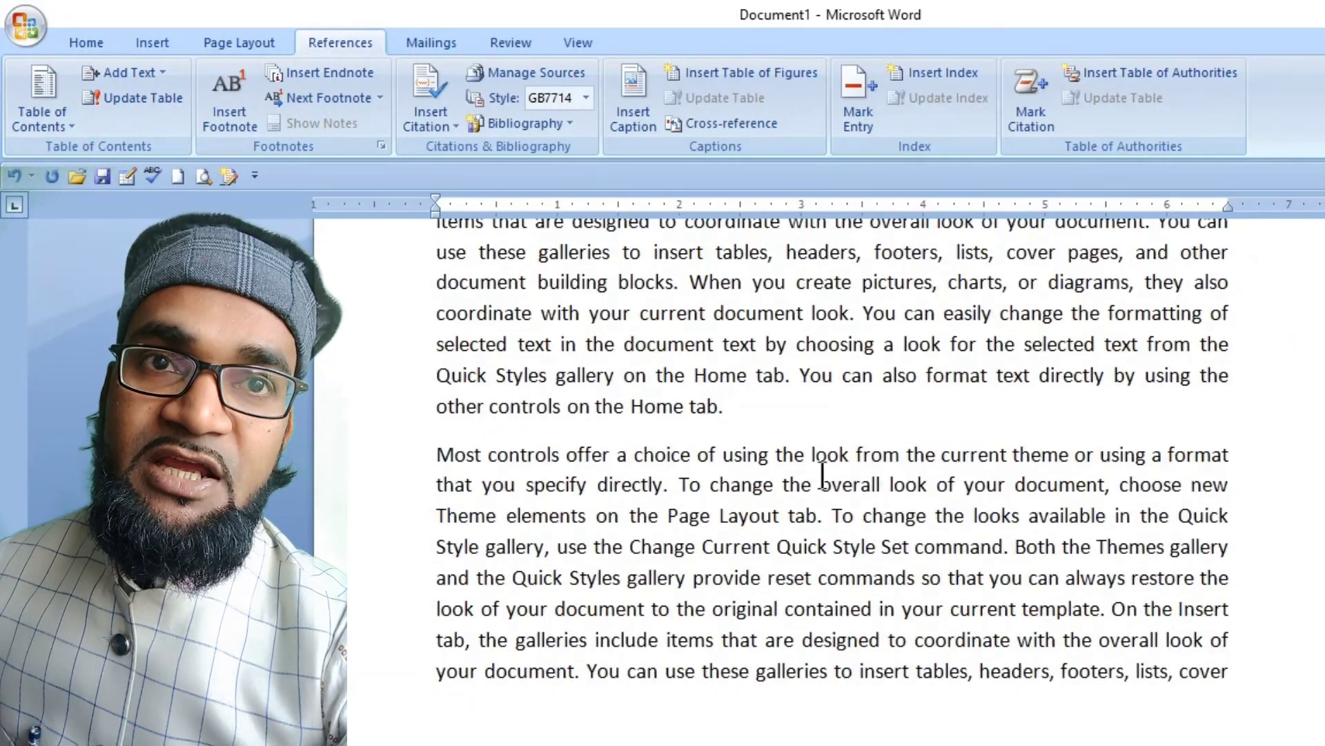
pyautogui.press('Return')
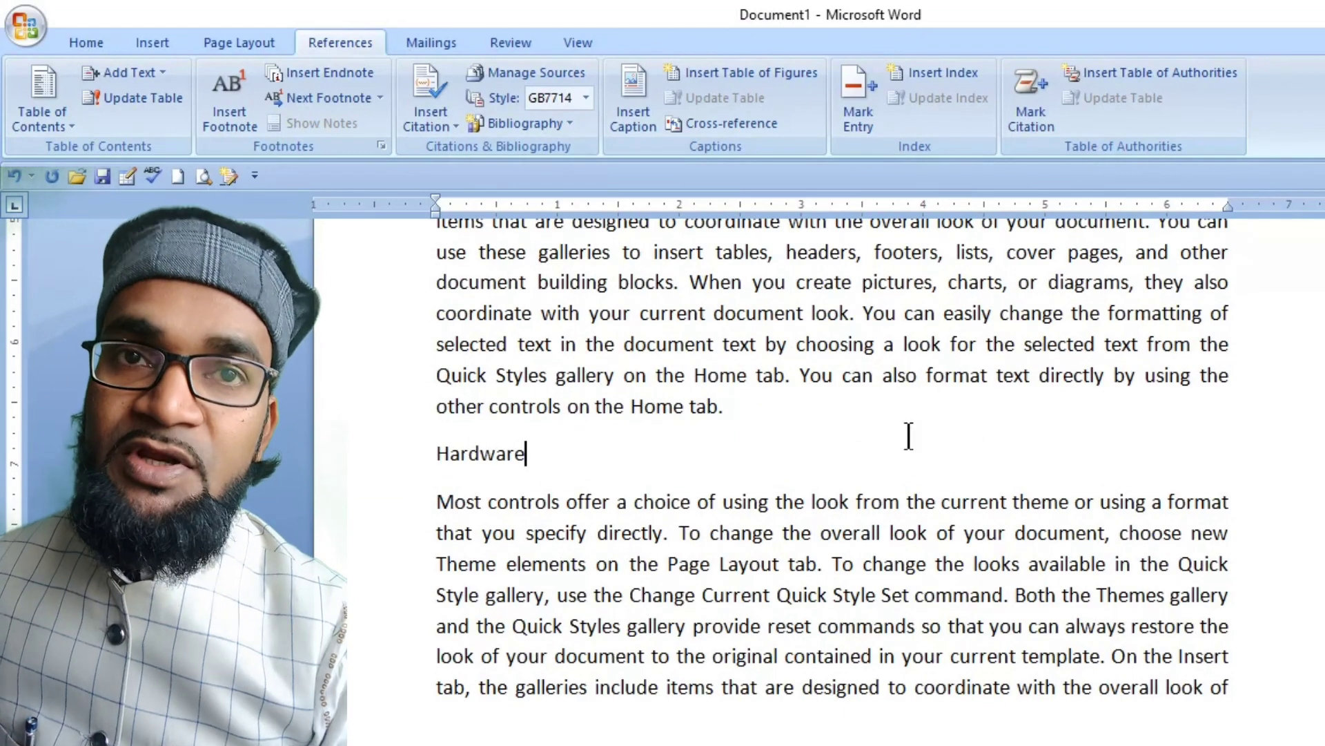
# - Apply the Heading 1 style to the new Hardware line
pyautogui.click(78, 43)
pyautogui.moveTo(515, 414); pyautogui.dragTo(432, 461)
pyautogui.click(530, 457)
pyautogui.click(1008, 102)
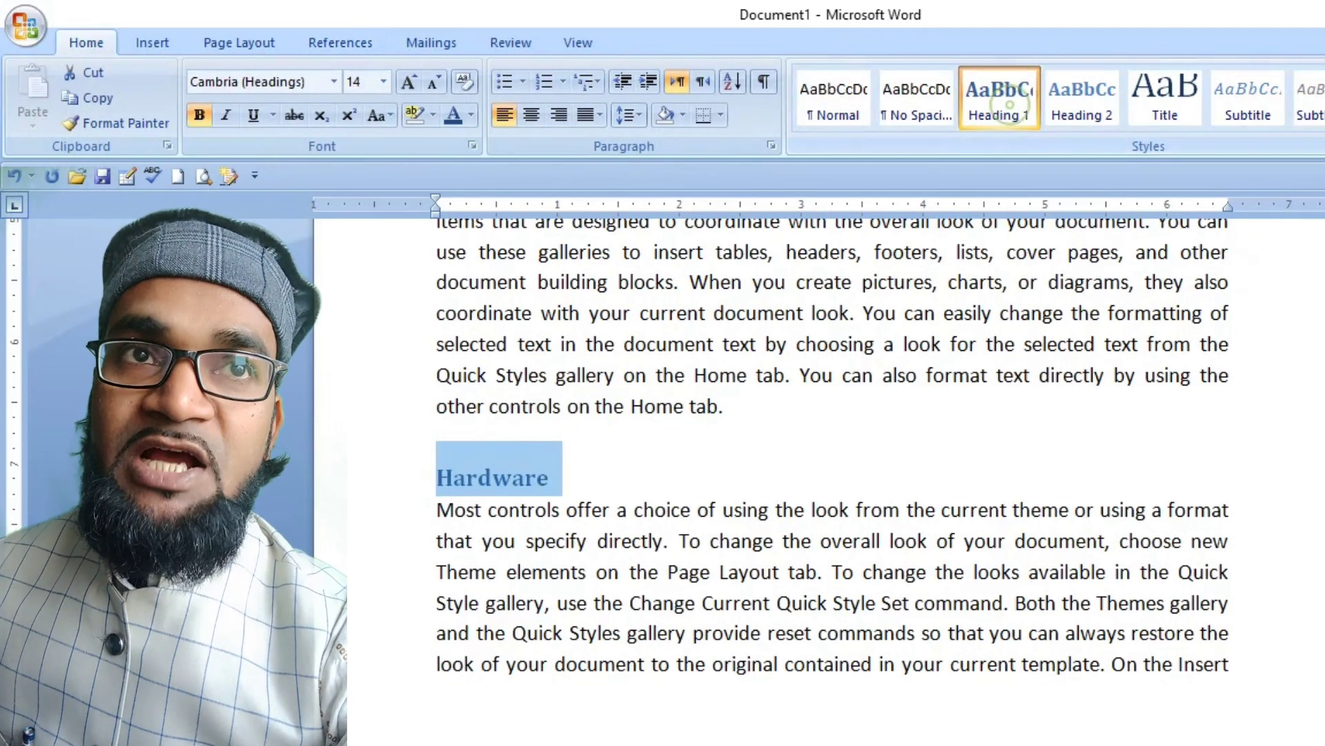
# - Replace the Software heading text with Mobile
pyautogui.scroll(-5, 831, 483)
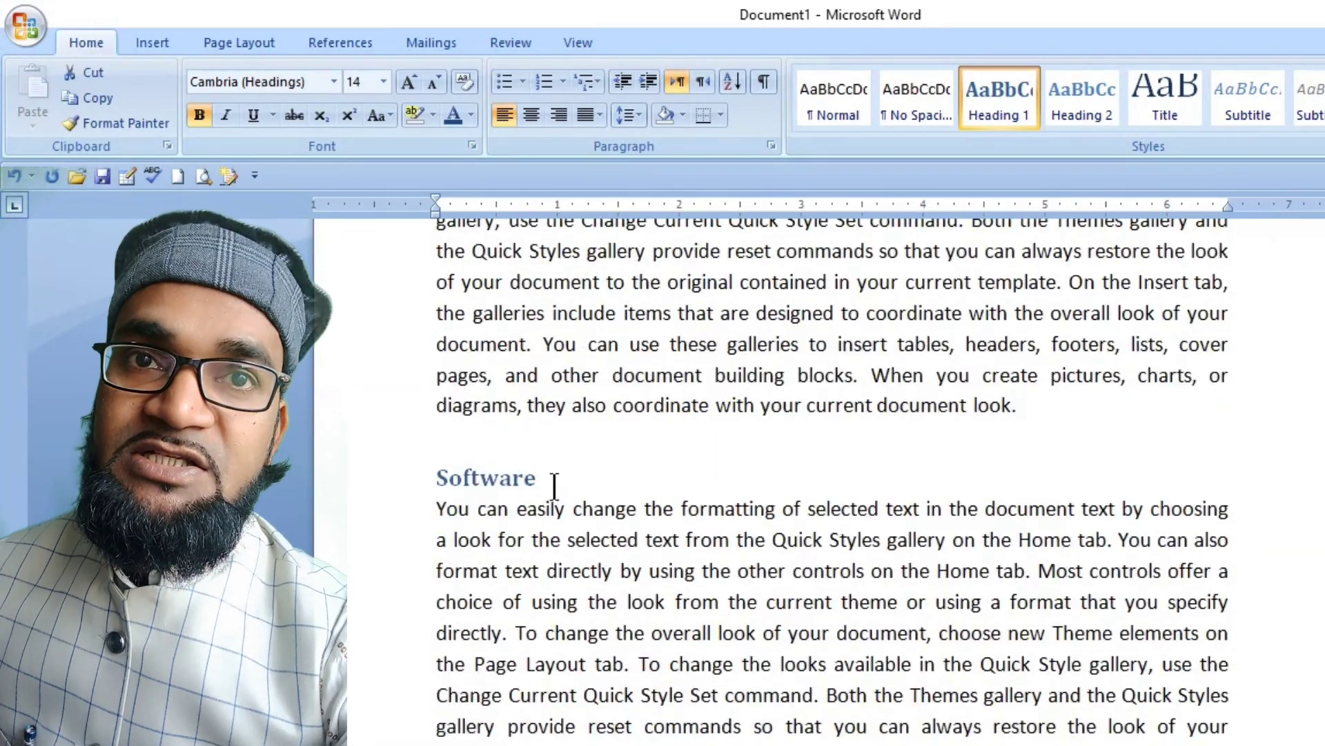
pyautogui.moveTo(554, 483); pyautogui.dragTo(435, 481)
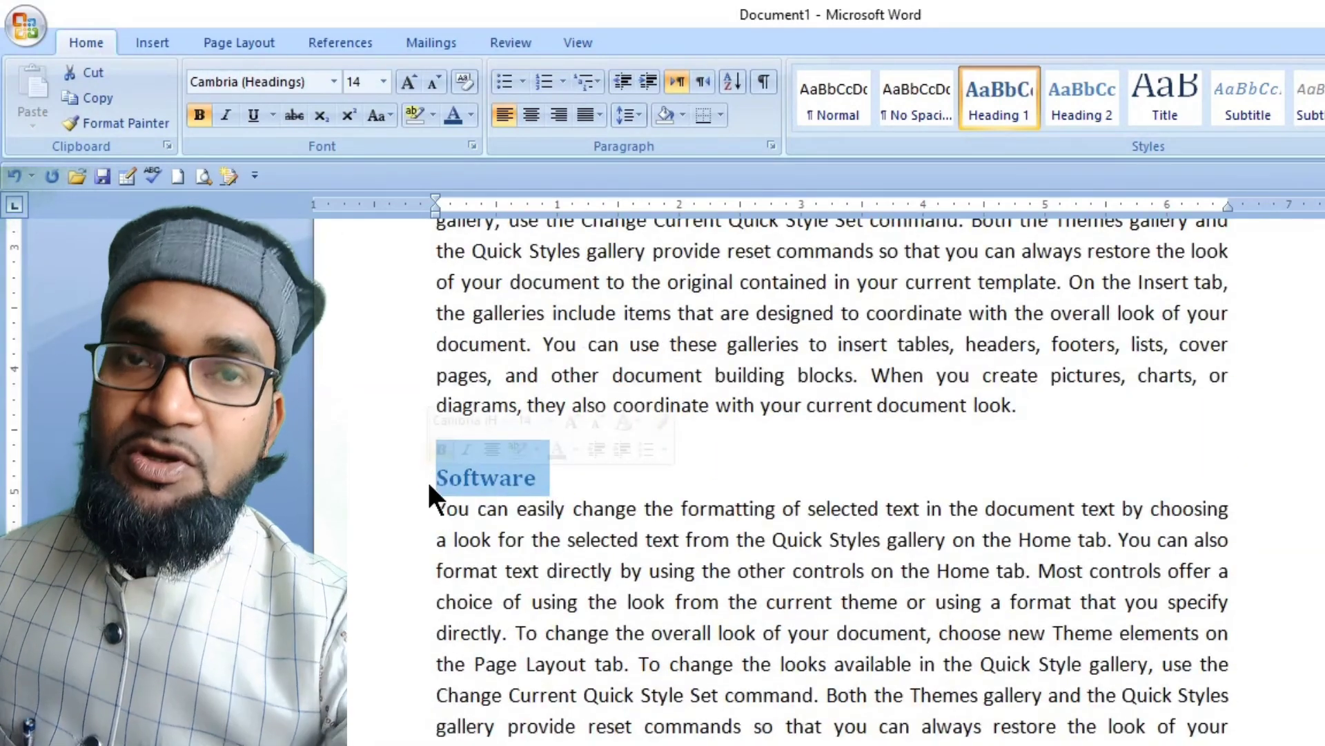
pyautogui.write('Mobile')
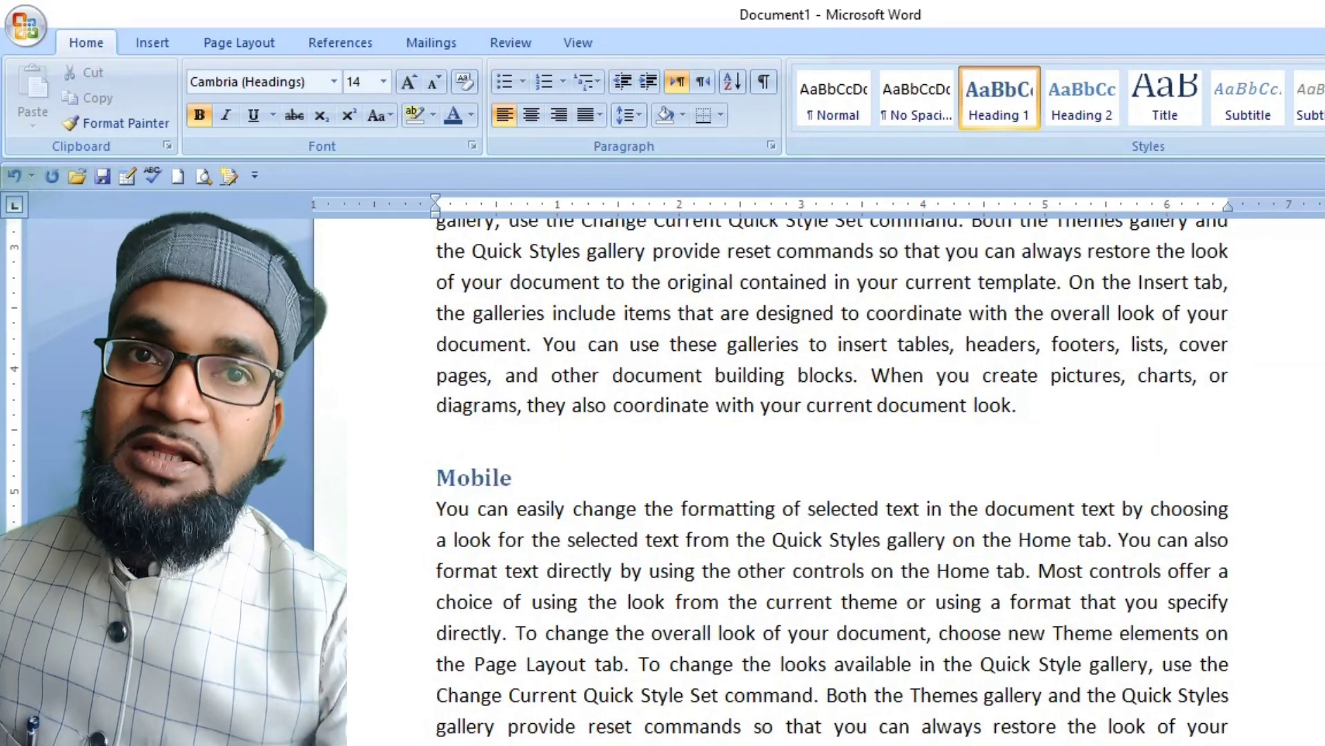
# - Apply the Heading 1 style to the Mouse line above the paragraph beginning "When you create pictures"
pyautogui.scroll(-10, 832, 483)
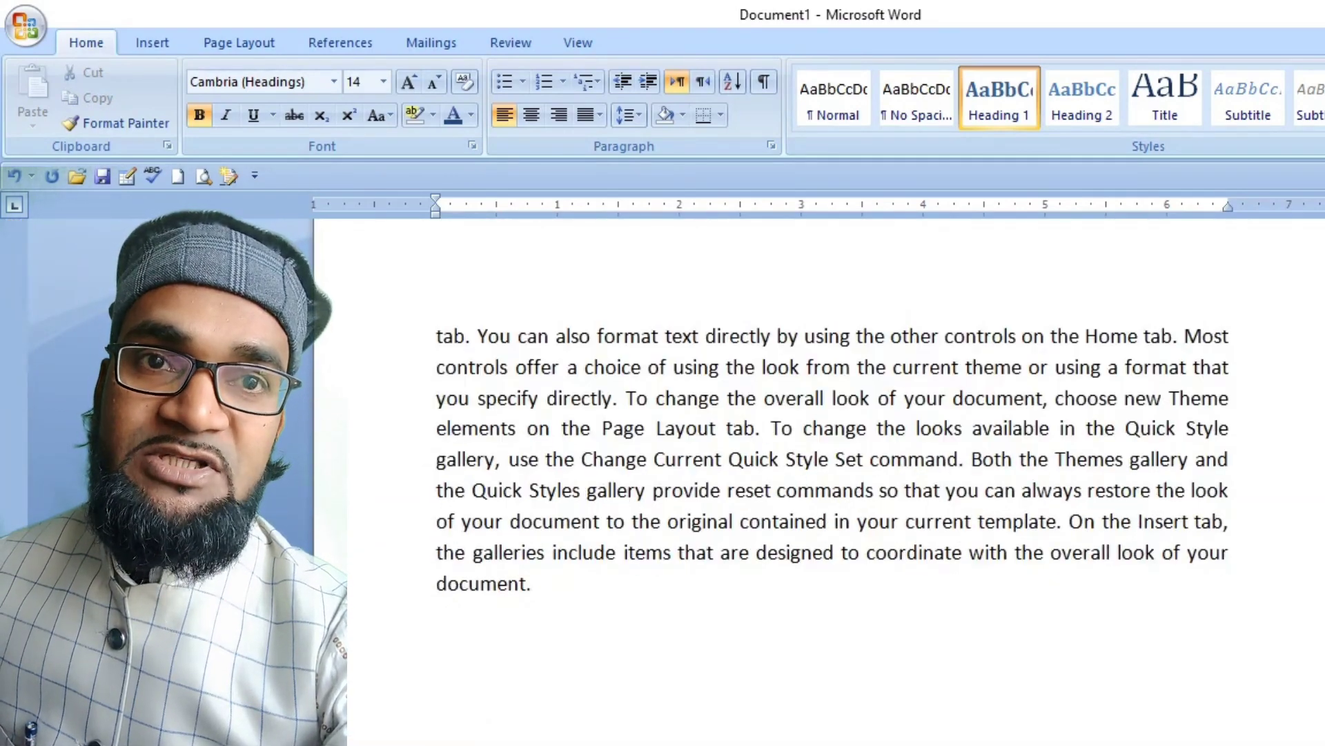
pyautogui.scroll(4, 832, 483)
pyautogui.scroll(5, 831, 483)
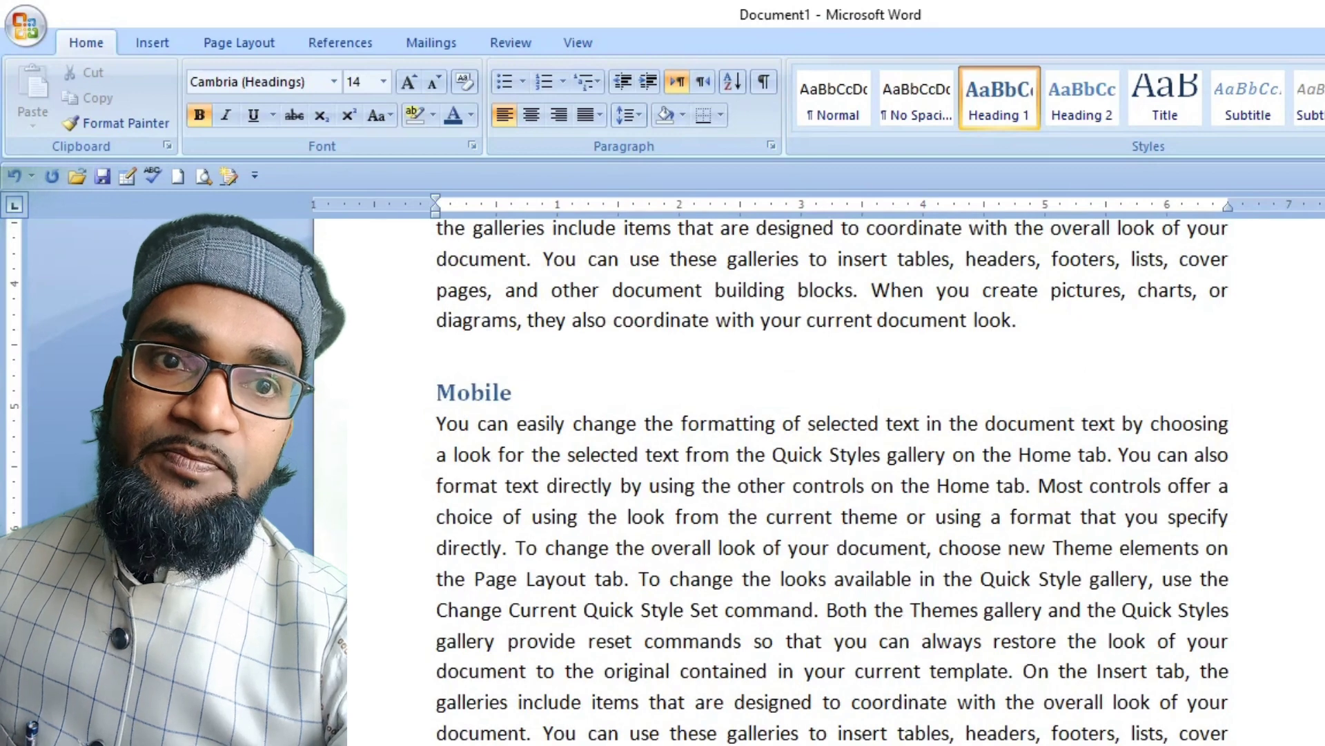
pyautogui.click(832, 486)
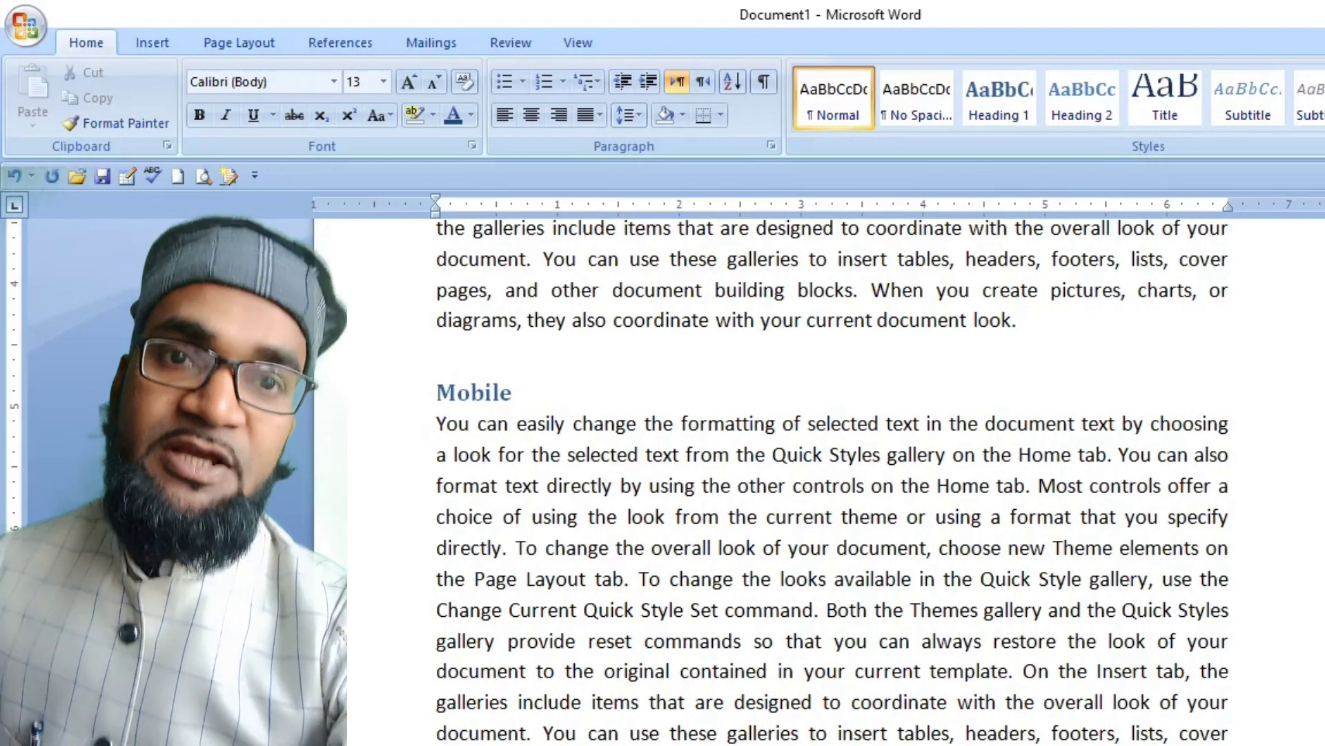
pyautogui.scroll(-6, 819, 476)
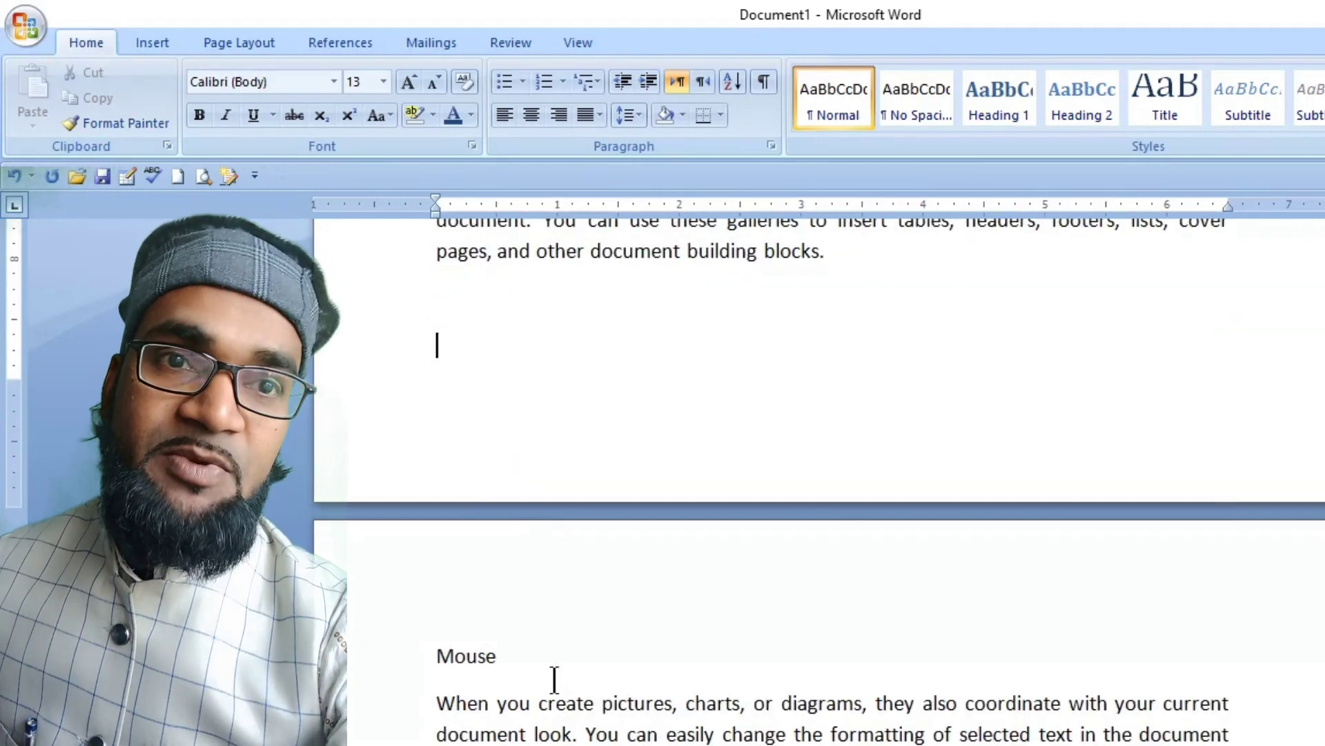
pyautogui.moveTo(510, 657); pyautogui.dragTo(438, 654)
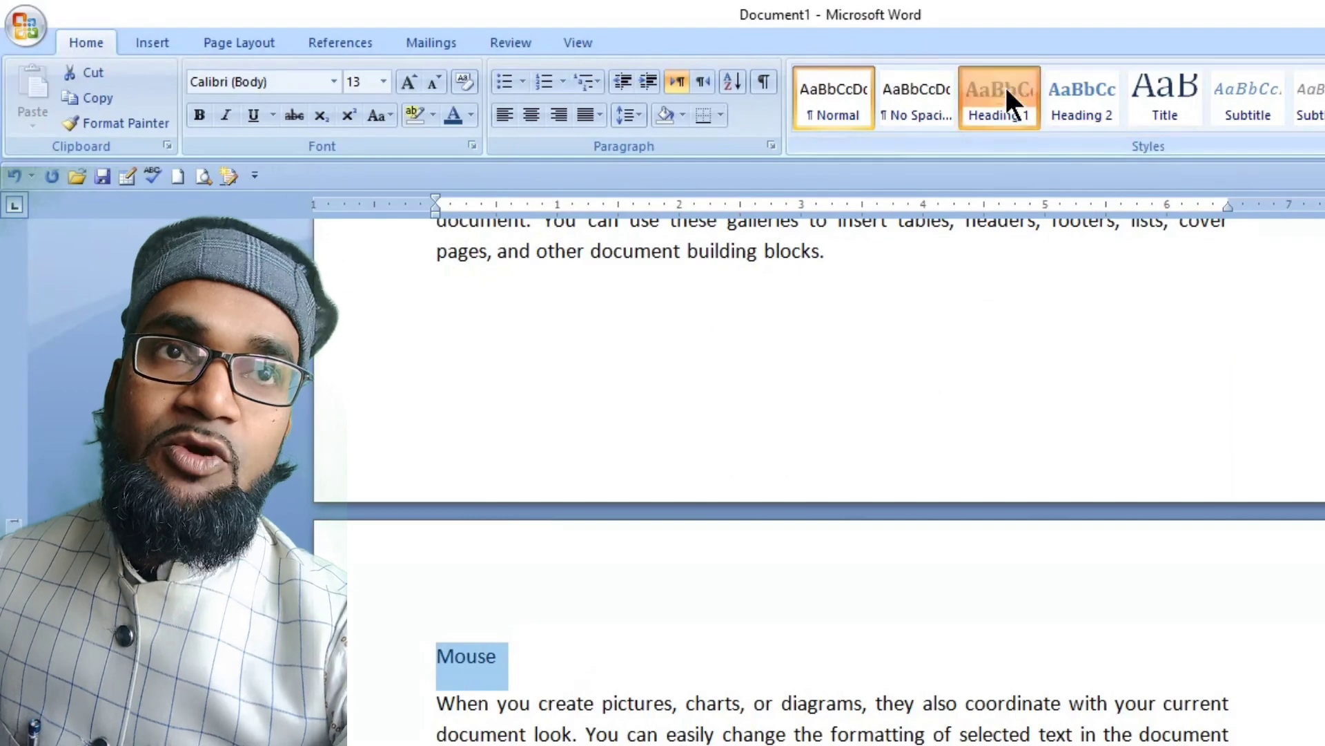
pyautogui.click(1004, 84)
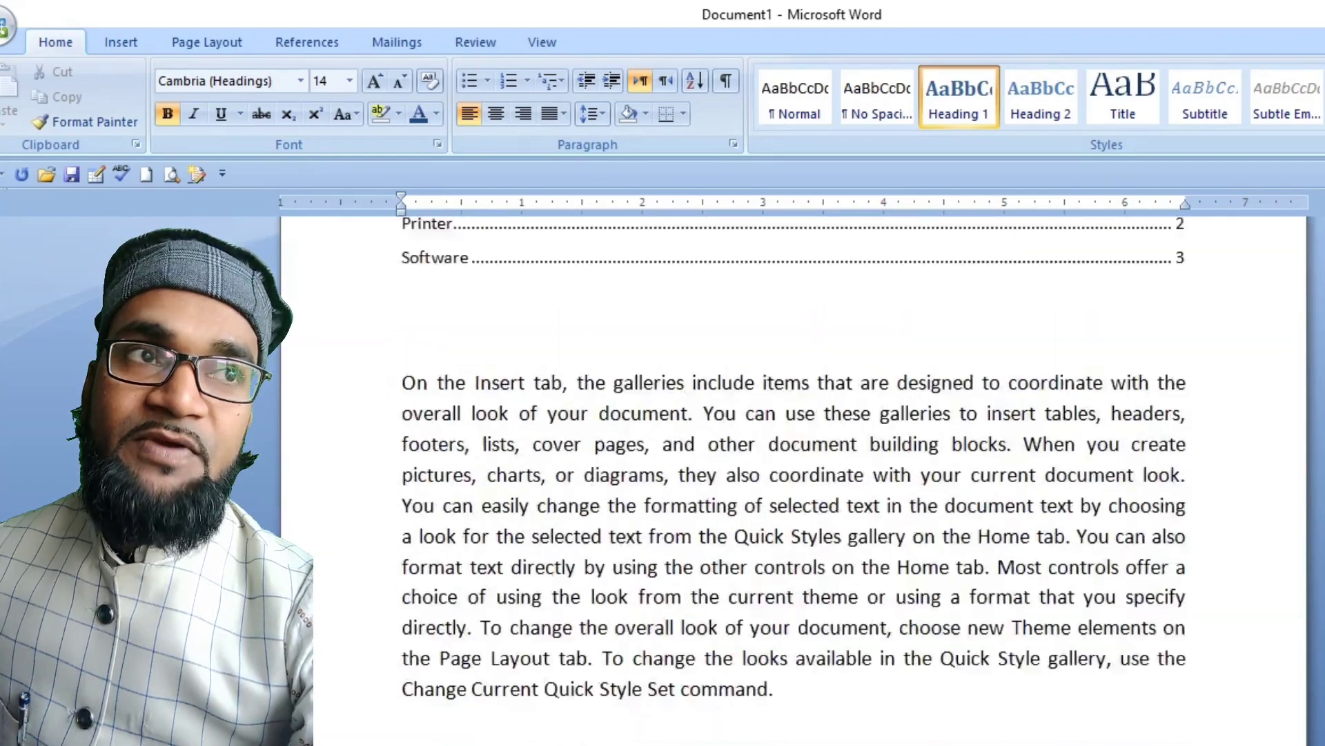
# - Update the entire table of contents to pick up the added and renamed headings
pyautogui.scroll(3, 794, 456)
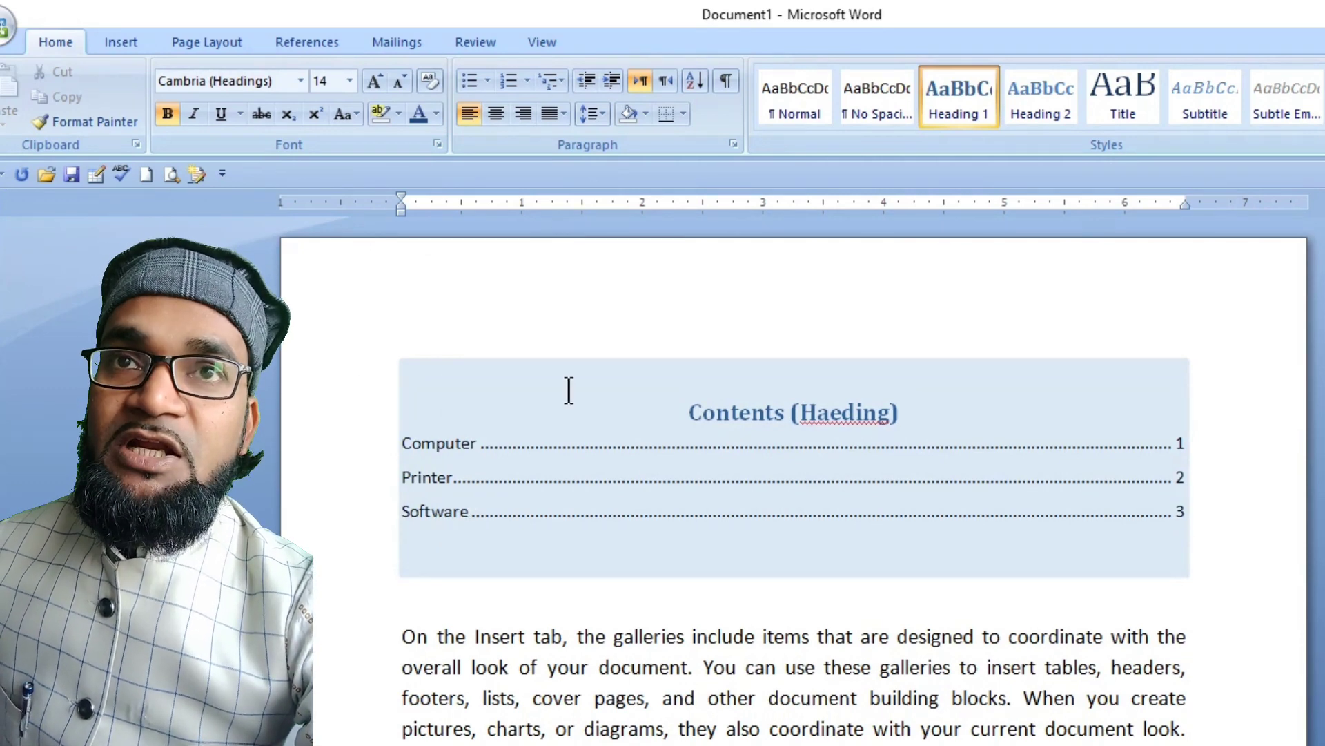
pyautogui.click(299, 41)
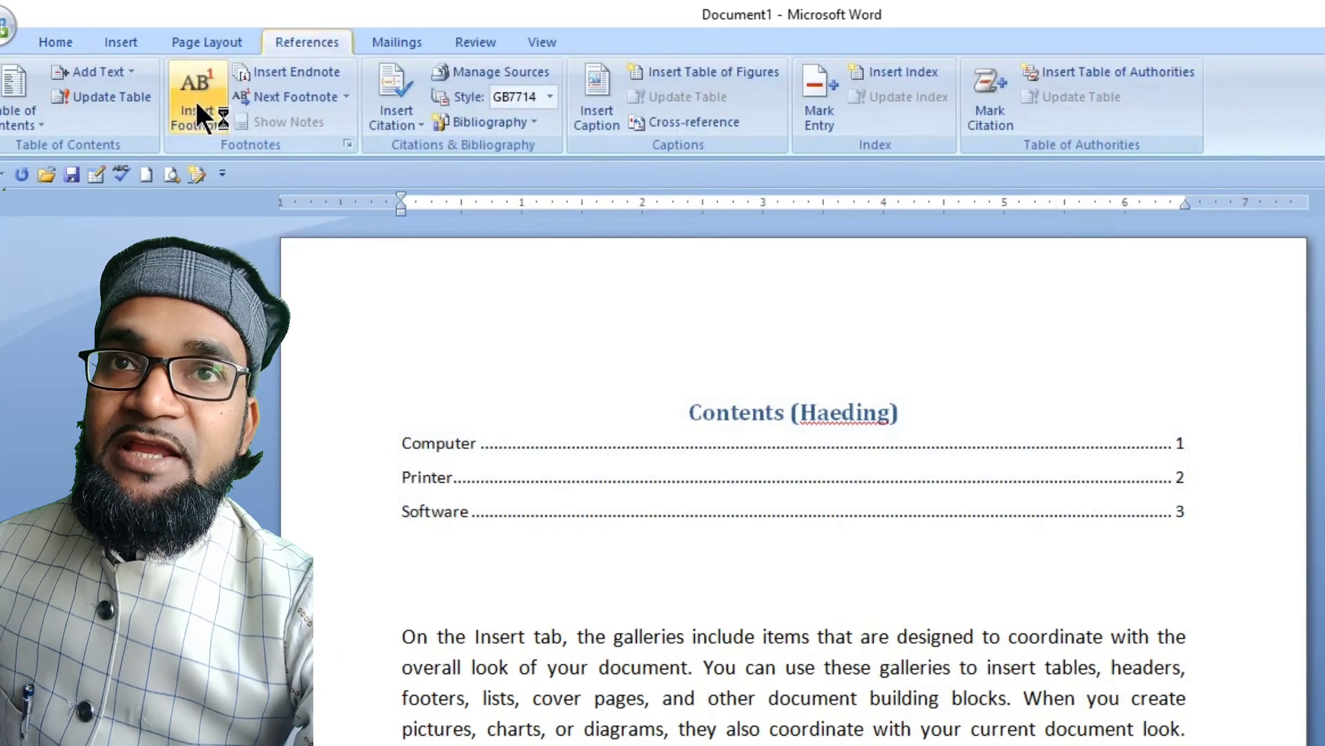
pyautogui.click(92, 104)
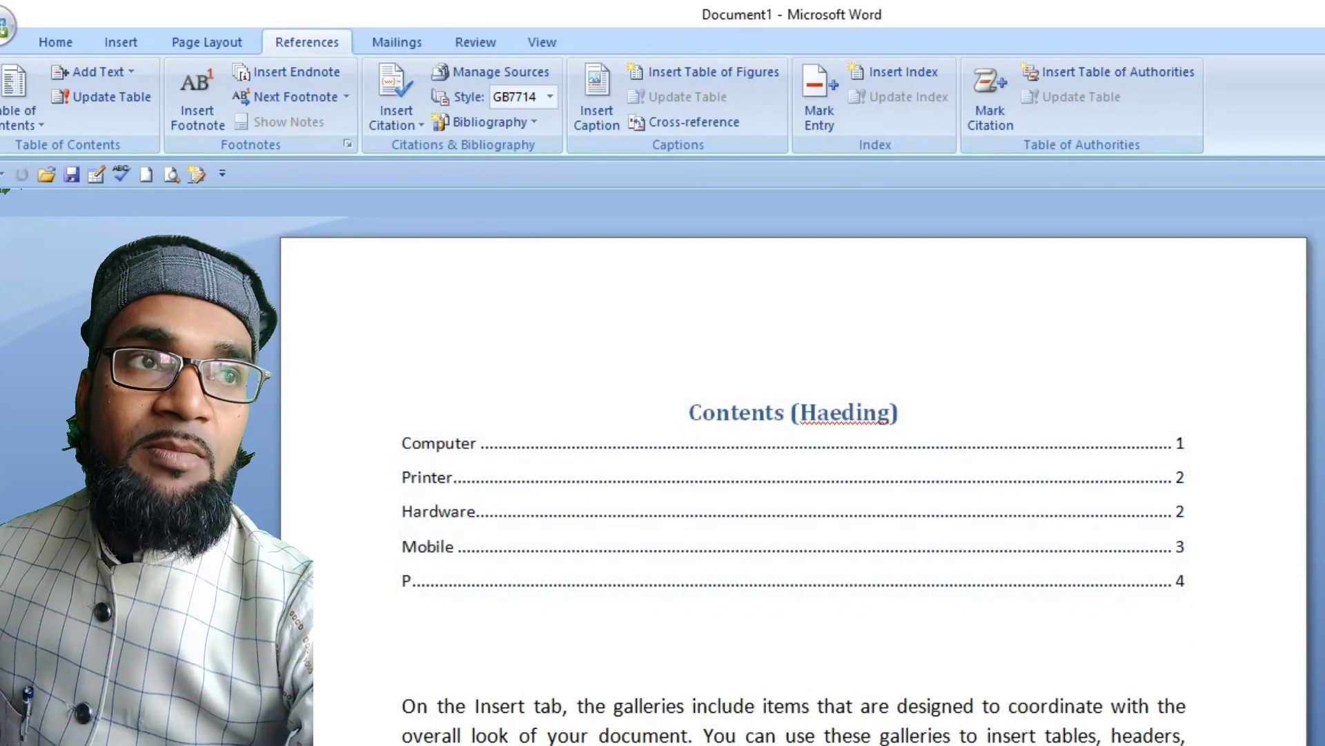
# - Replace the heading text P above the paragraph beginning "When you create pictures" with Mouse
pyautogui.scroll(-15, 794, 483)
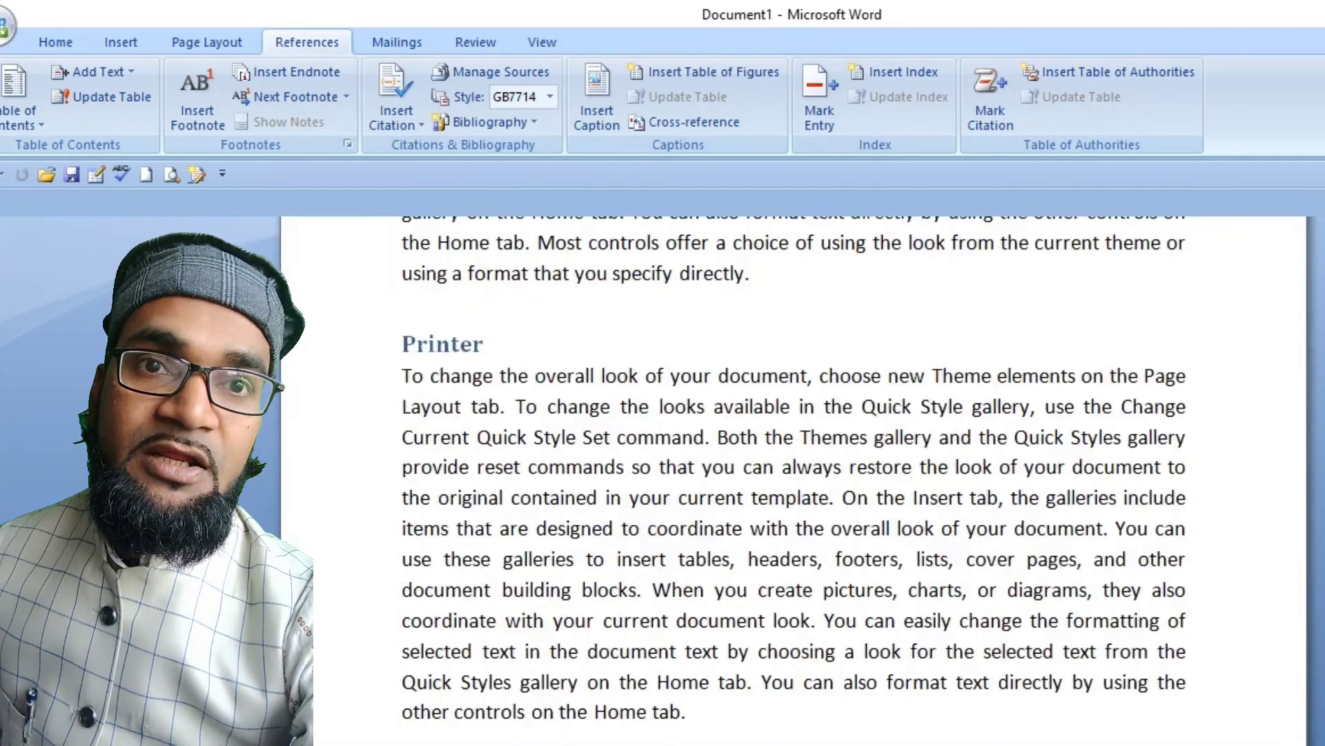
pyautogui.scroll(-10, 794, 483)
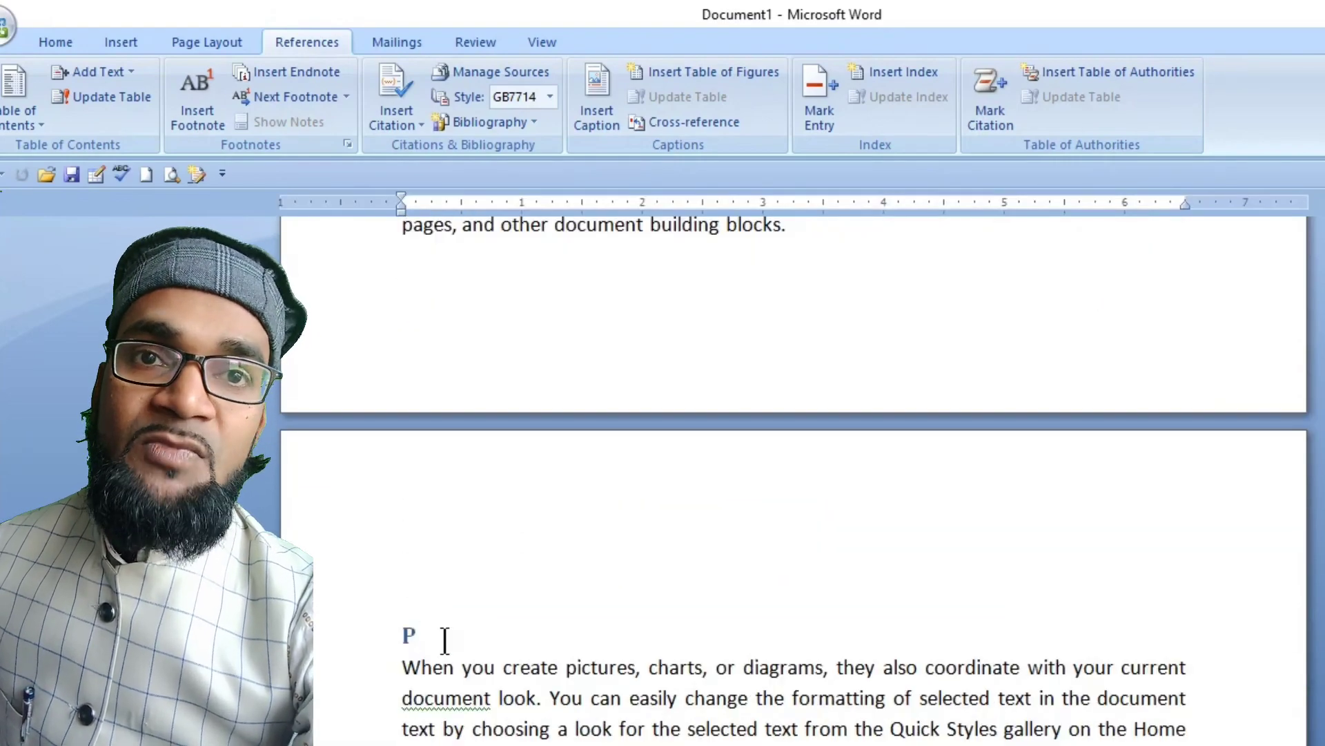
pyautogui.moveTo(445, 638); pyautogui.dragTo(396, 639)
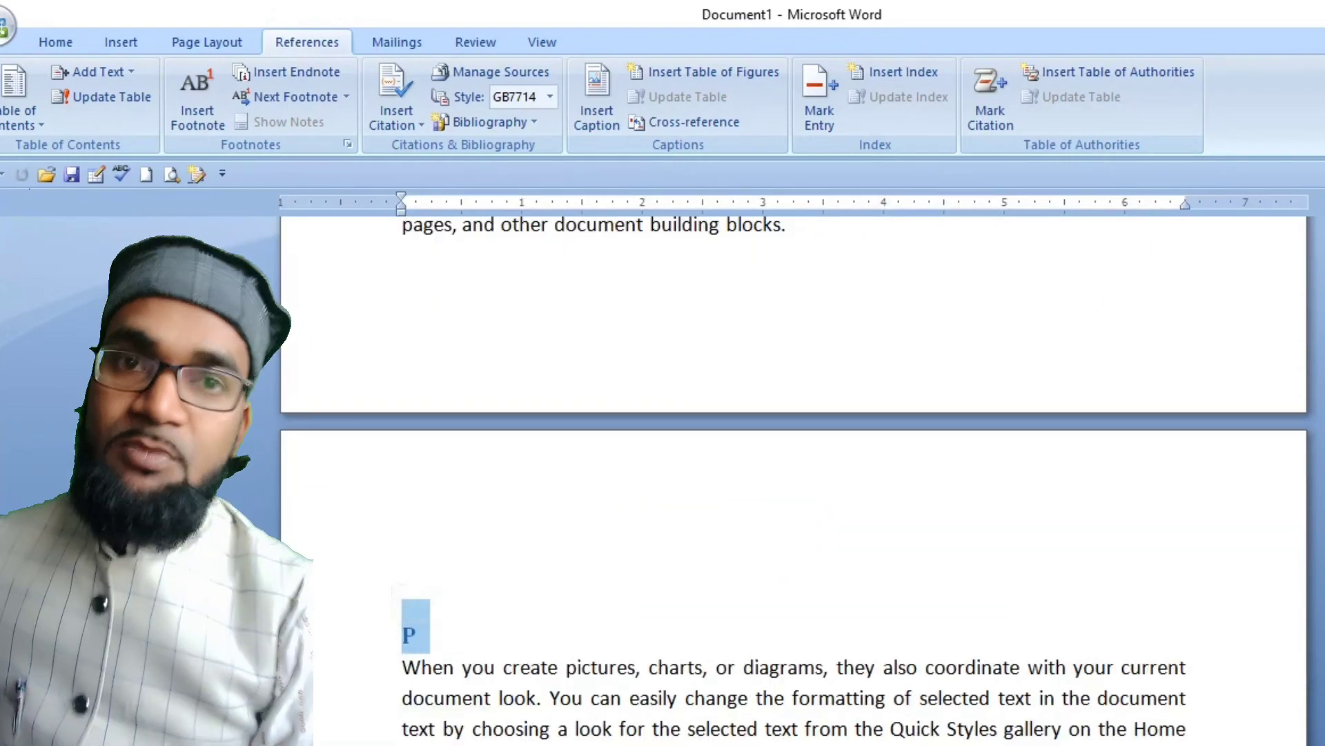
pyautogui.write('Mouse')
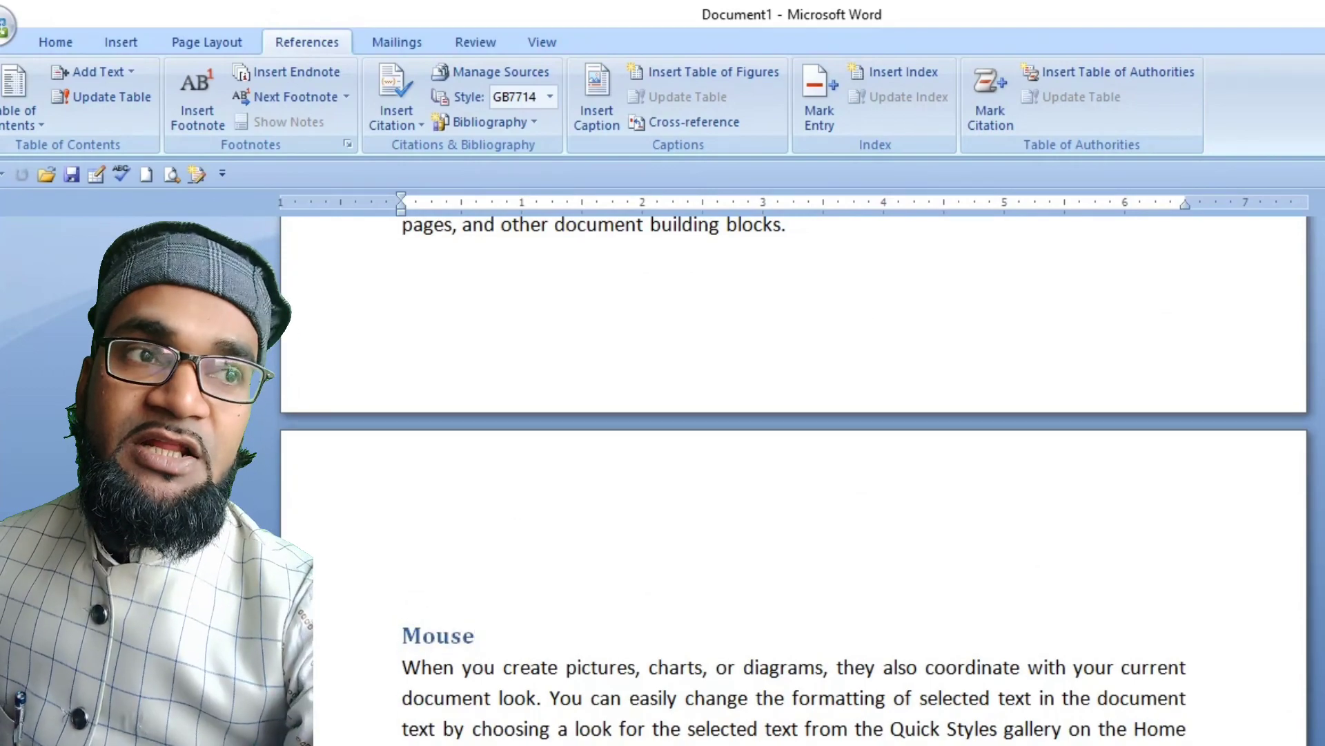
# - Update the table of contents again to pick up the corrected Mouse heading
pyautogui.scroll(15, 794, 476)
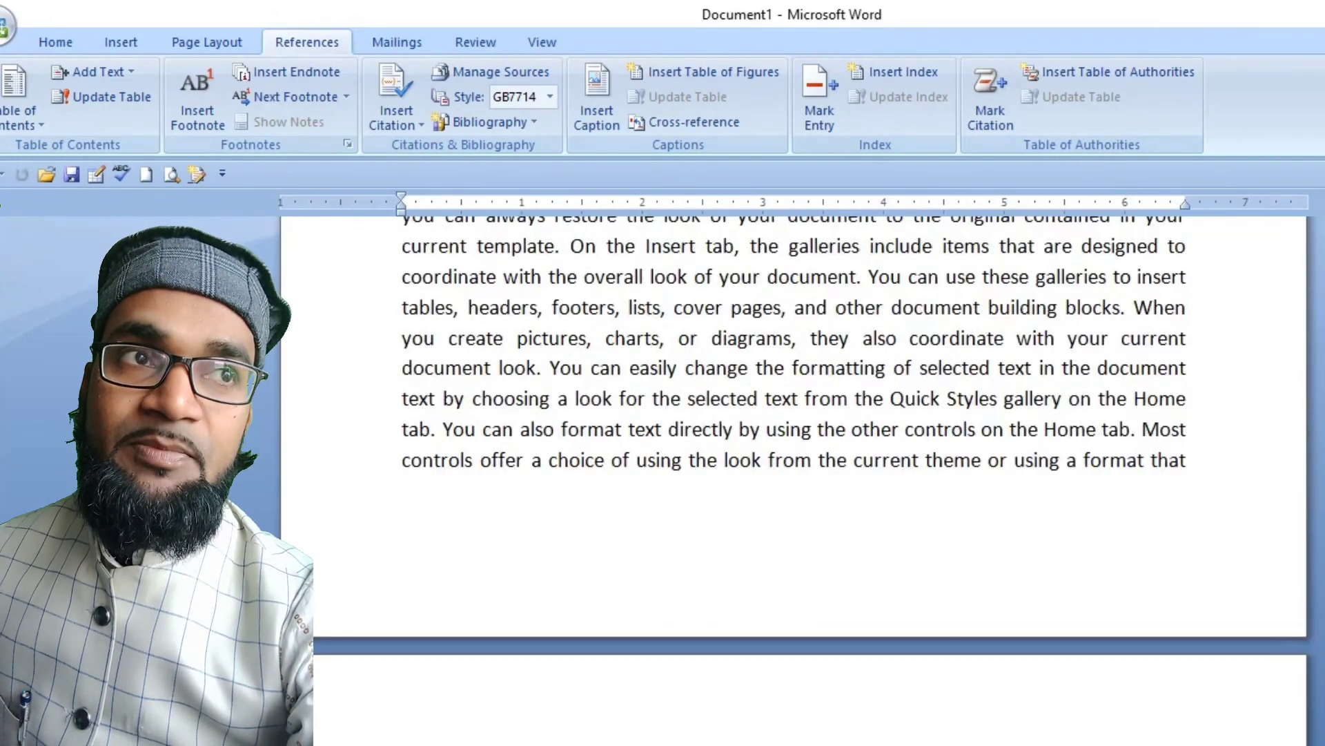
pyautogui.scroll(5, 640, 470)
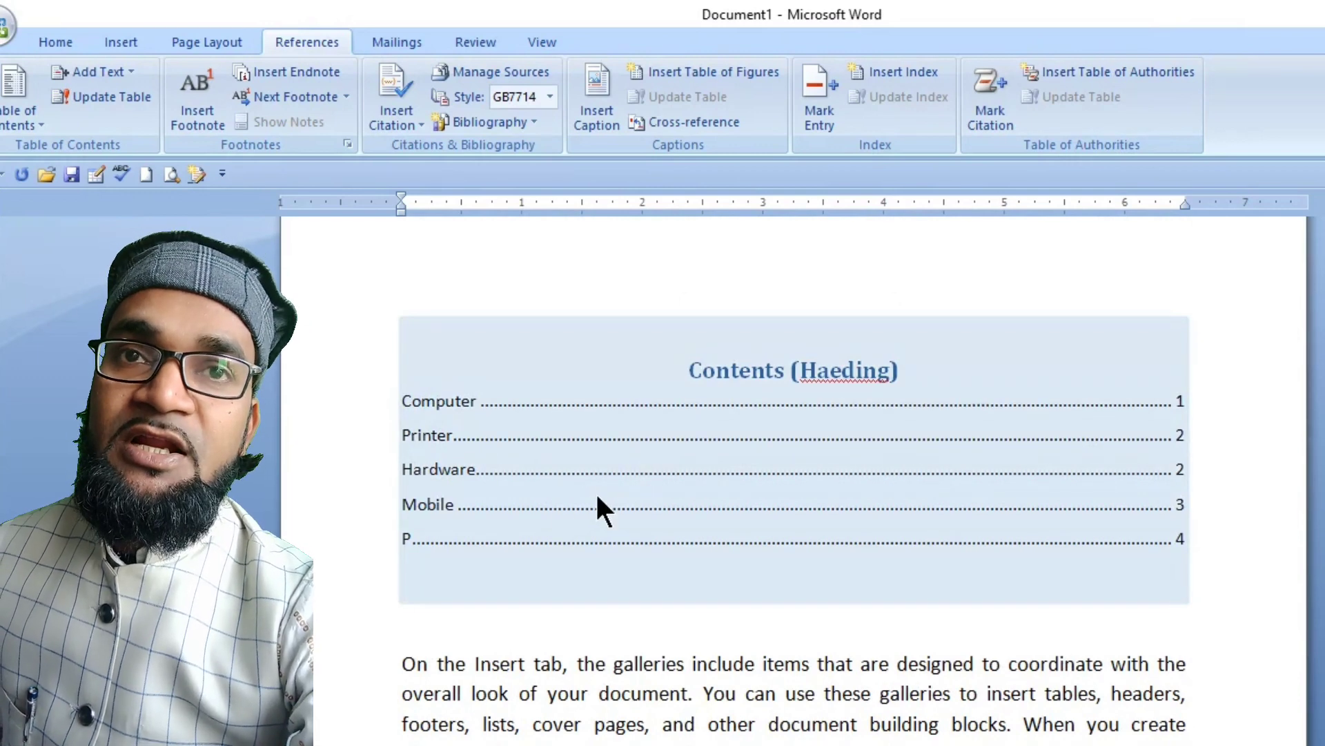
pyautogui.click(107, 98)
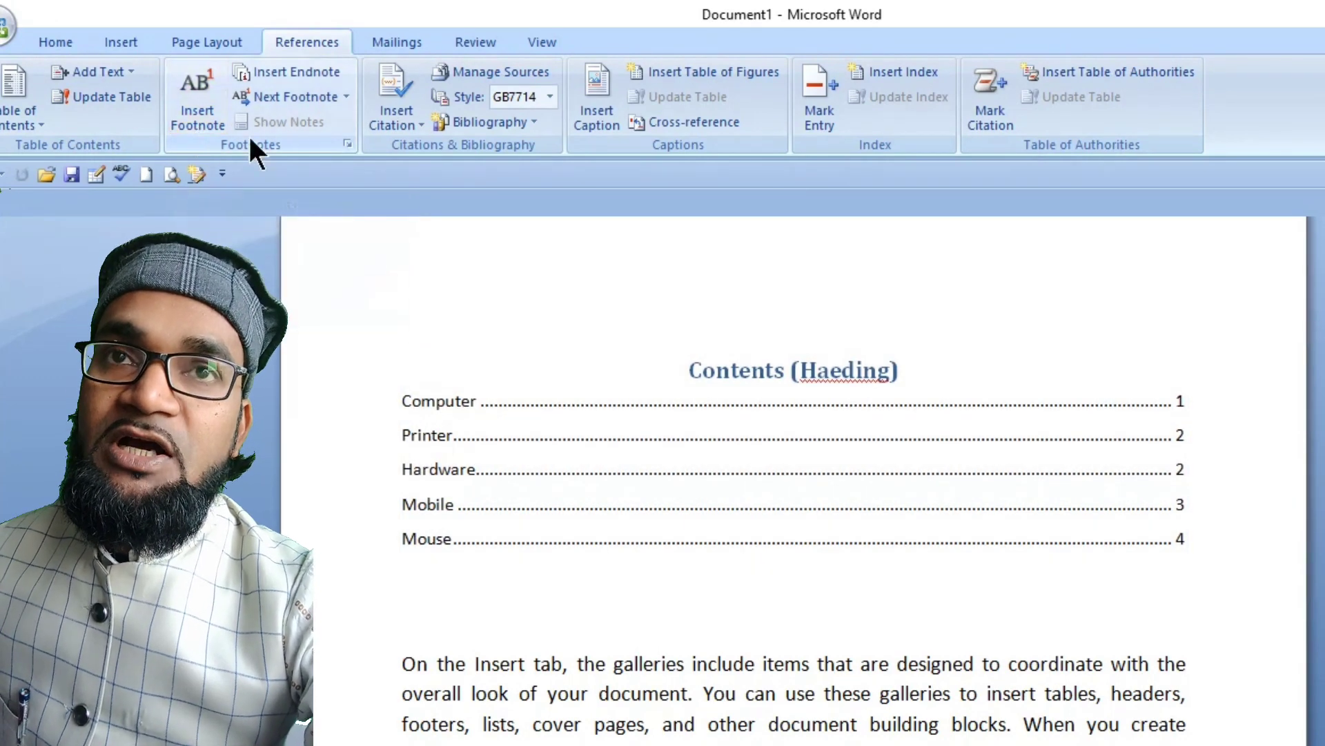
# - Insert a footnote at the end of the paragraph above the Computer heading, after "Change Current Quick Style Set command."
pyautogui.click(780, 435)
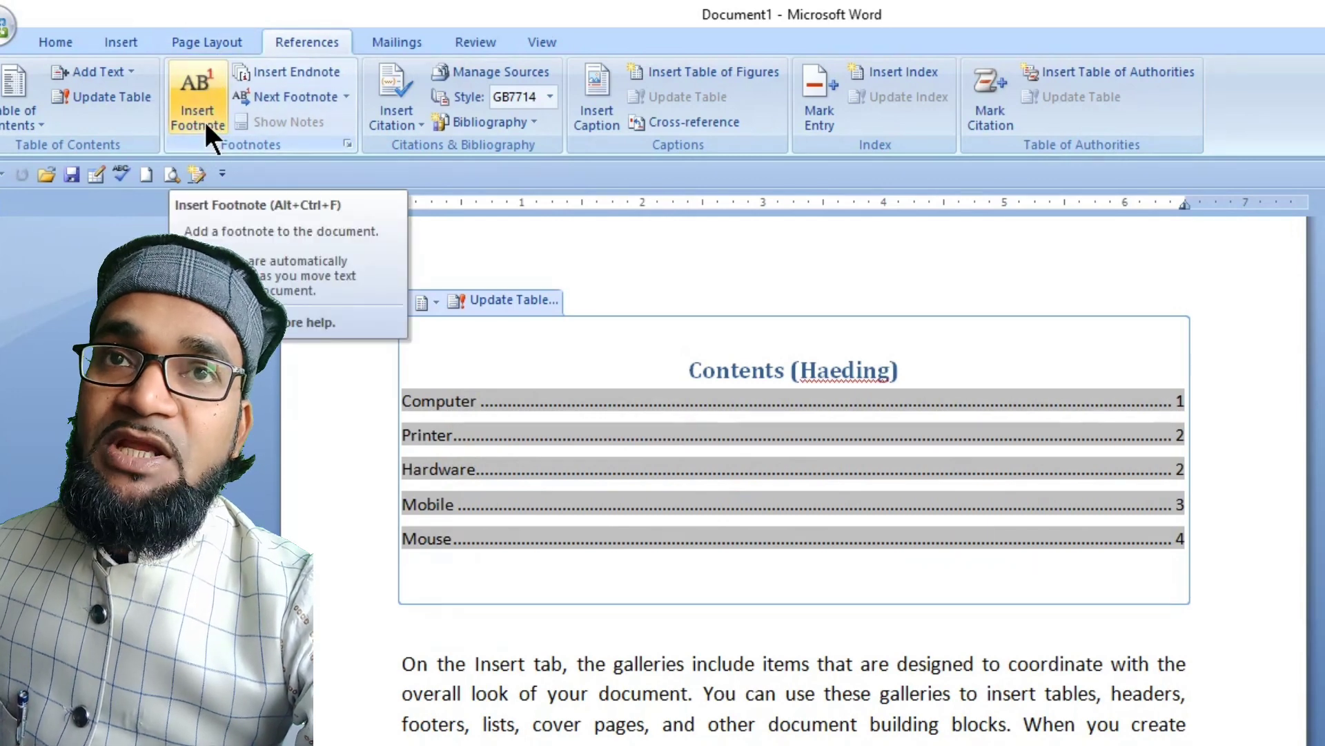
pyautogui.click(825, 693)
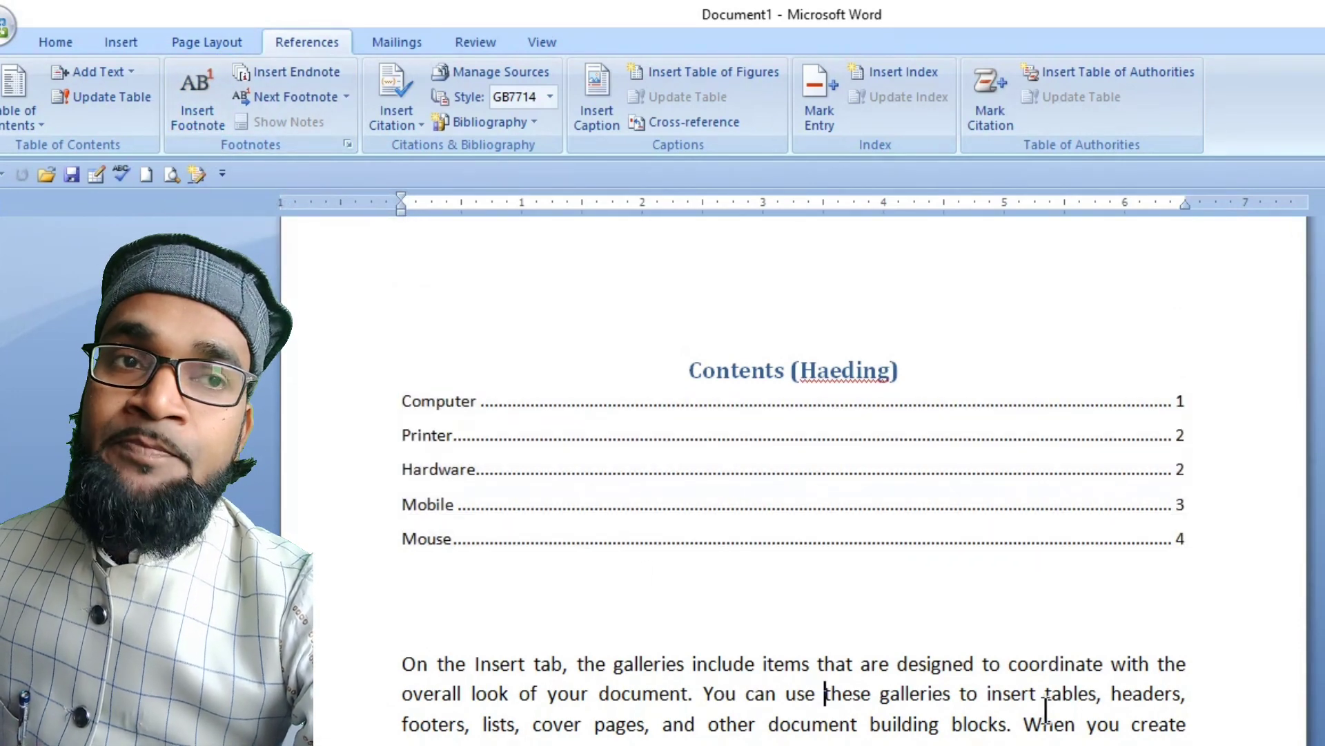
pyautogui.scroll(-7, 825, 693)
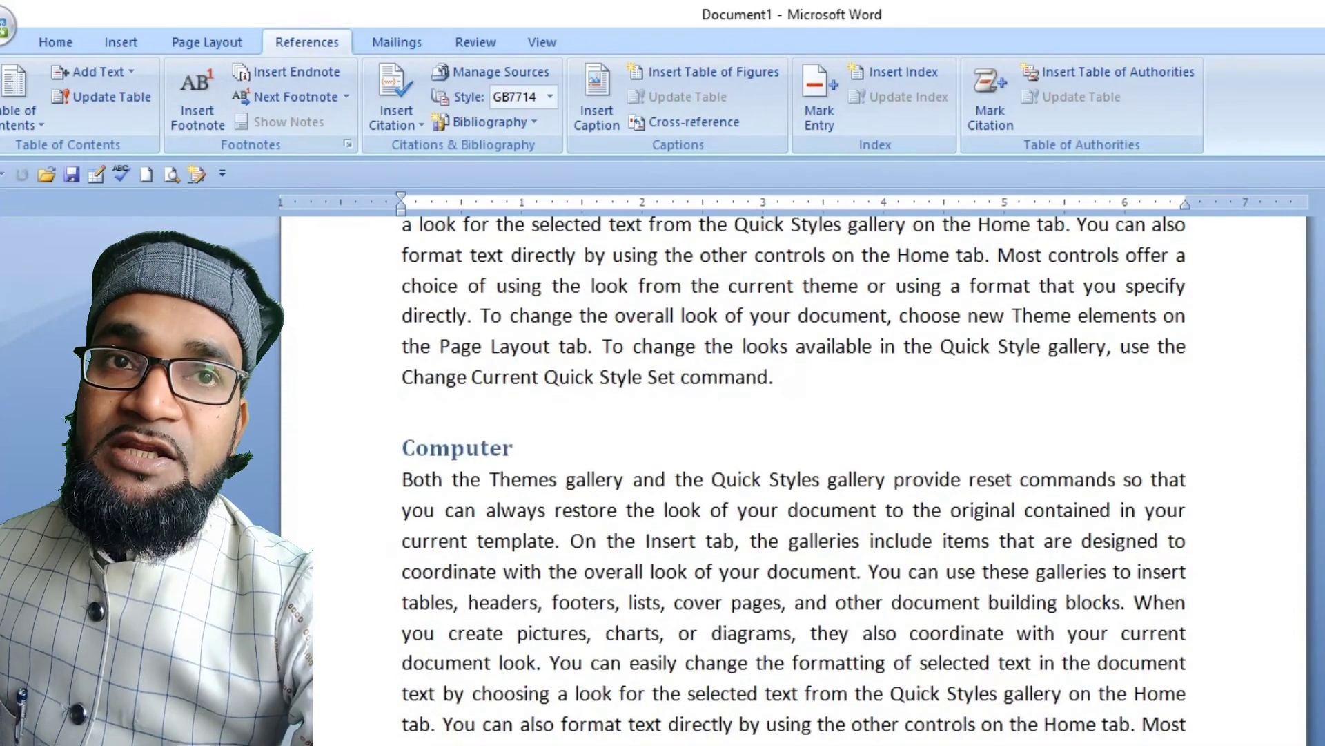
pyautogui.scroll(-1, 793, 476)
pyautogui.scroll(1, 794, 477)
pyautogui.scroll(2, 794, 477)
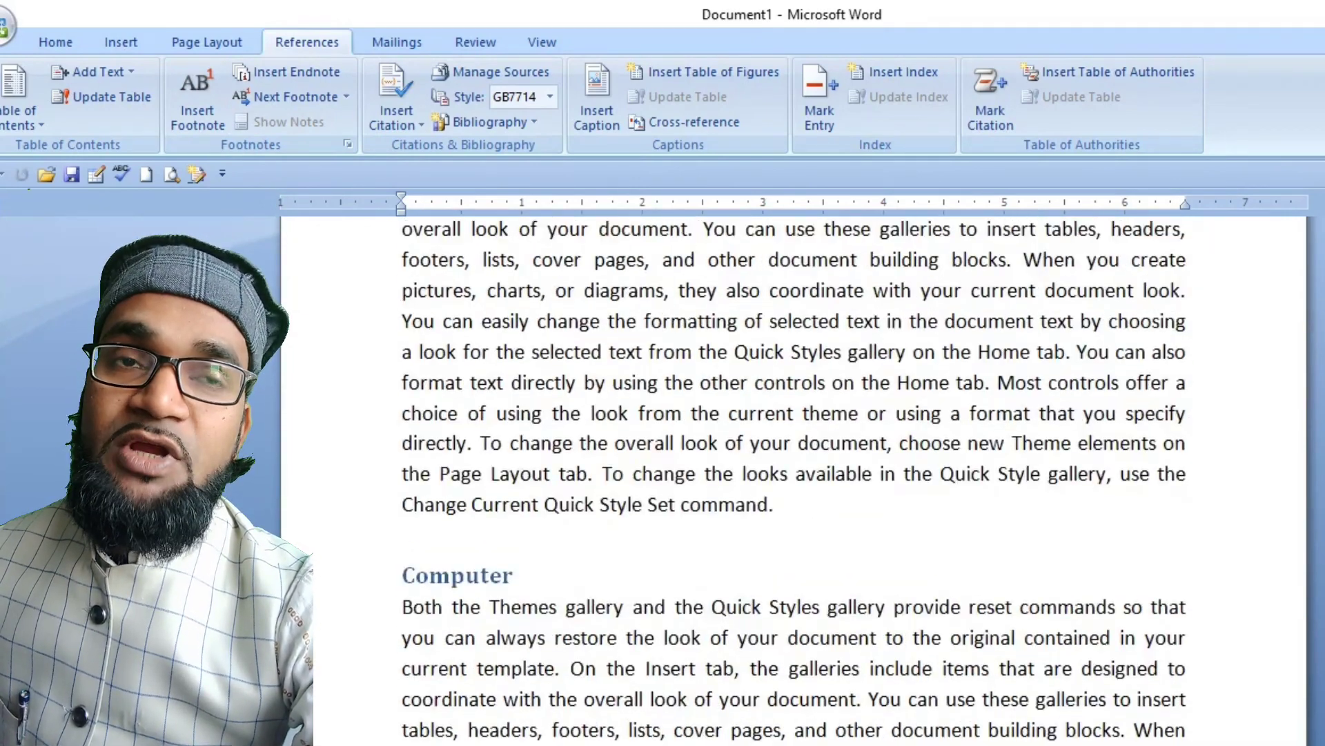
pyautogui.scroll(1, 794, 476)
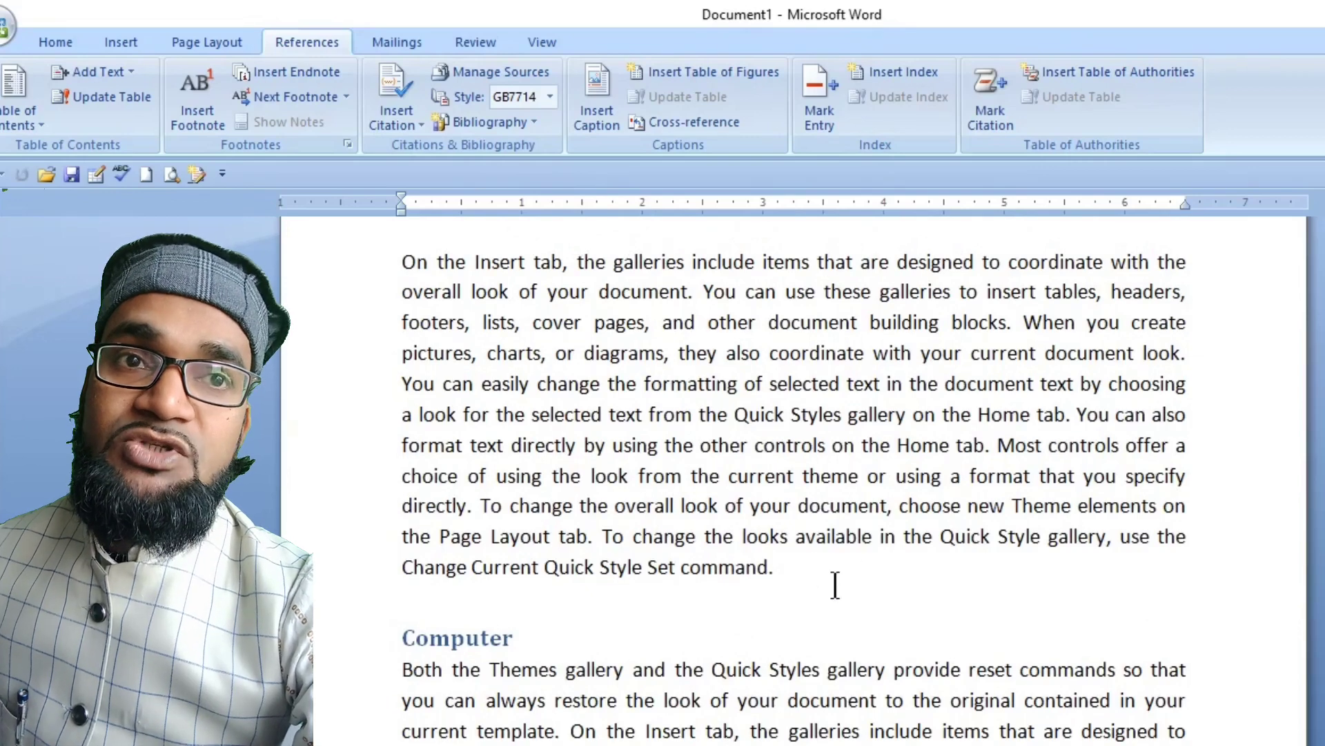
pyautogui.click(804, 566)
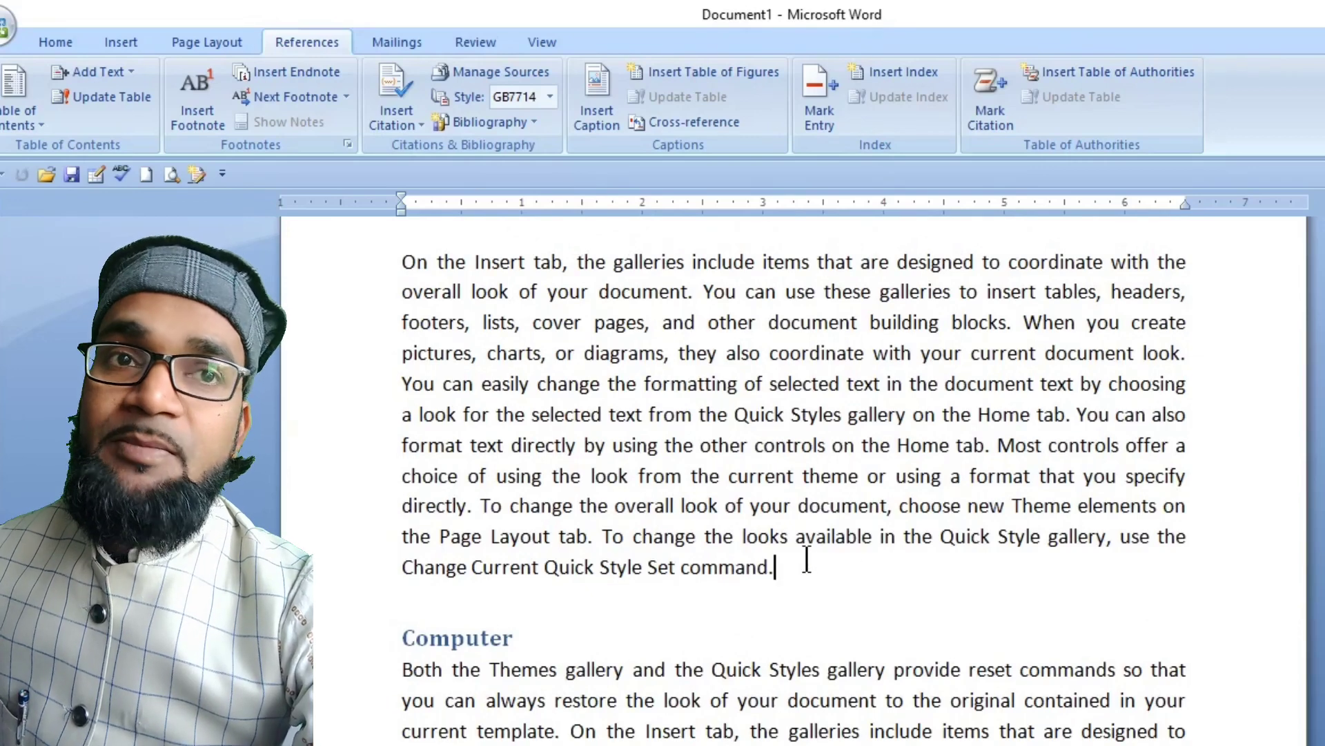
pyautogui.click(200, 118)
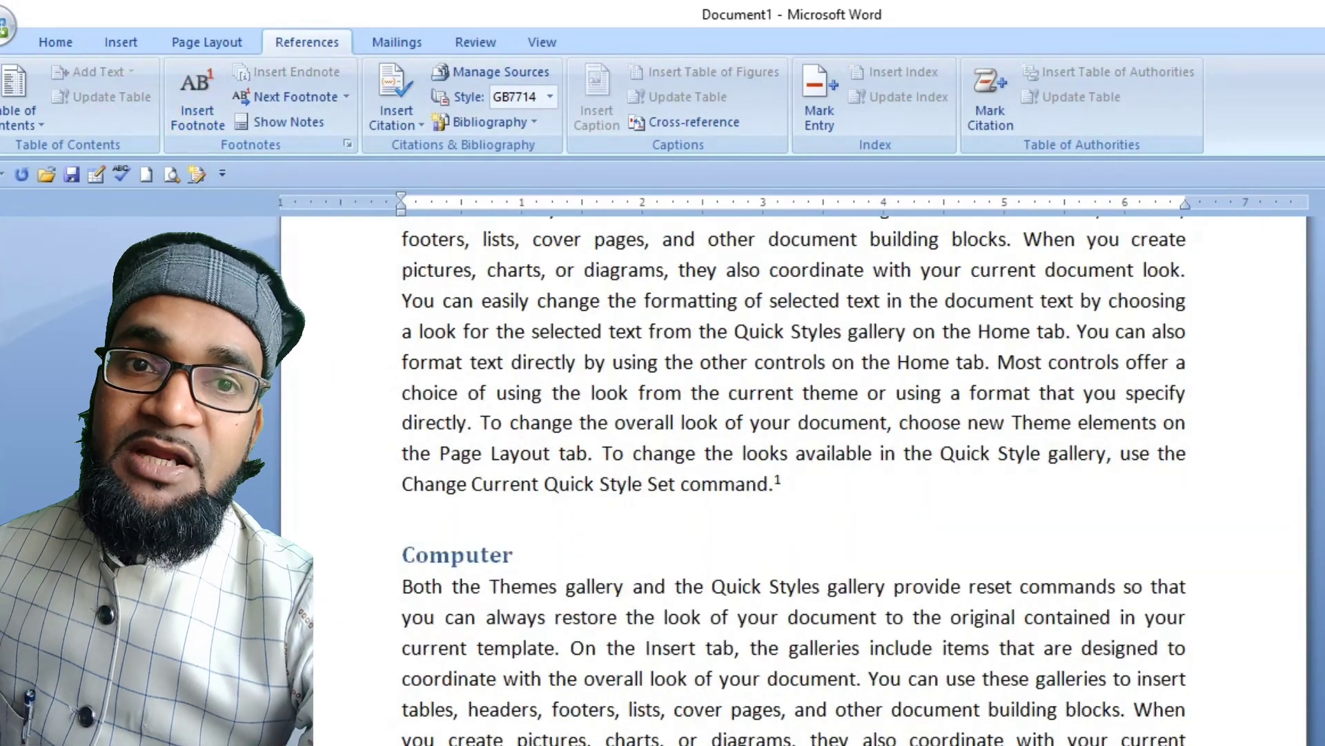
# - Make the first footnote's text read "Ye Pahla Hashiya Hai"
pyautogui.scroll(-5, 1036, 419)
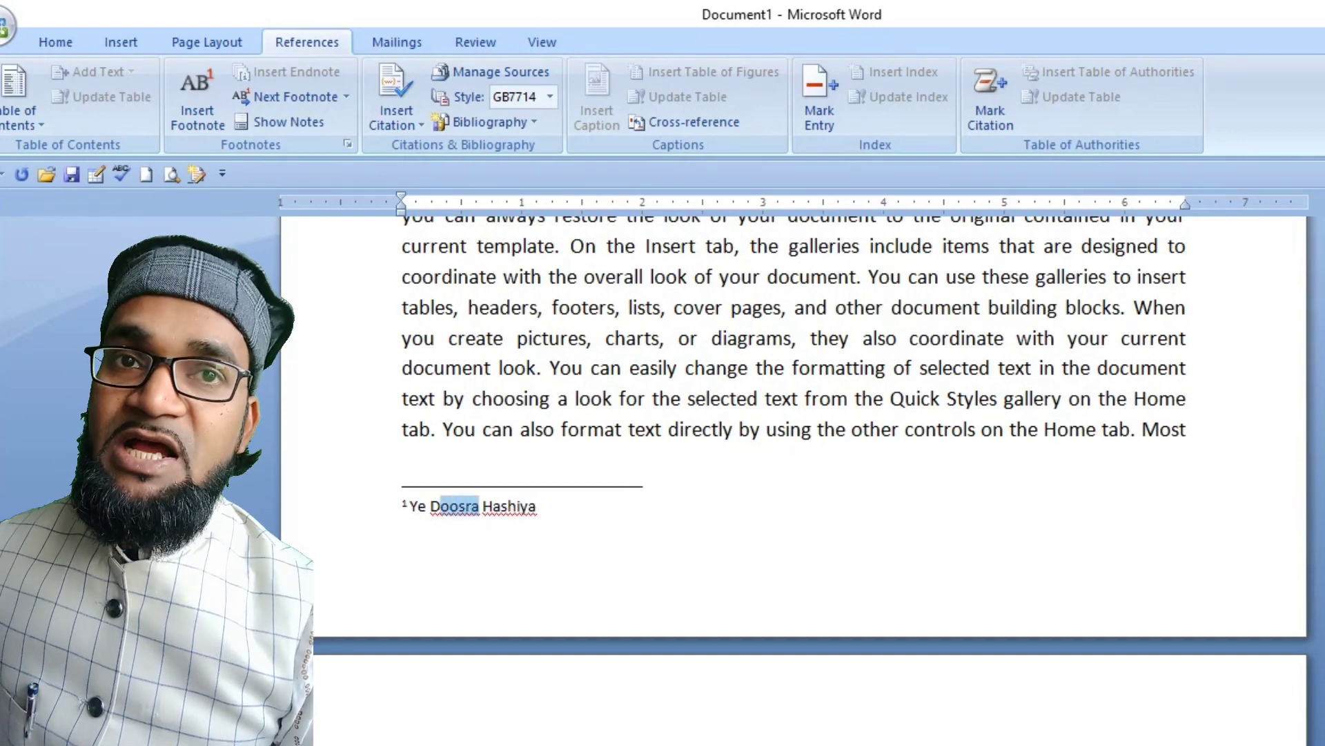
pyautogui.write('ashiya')
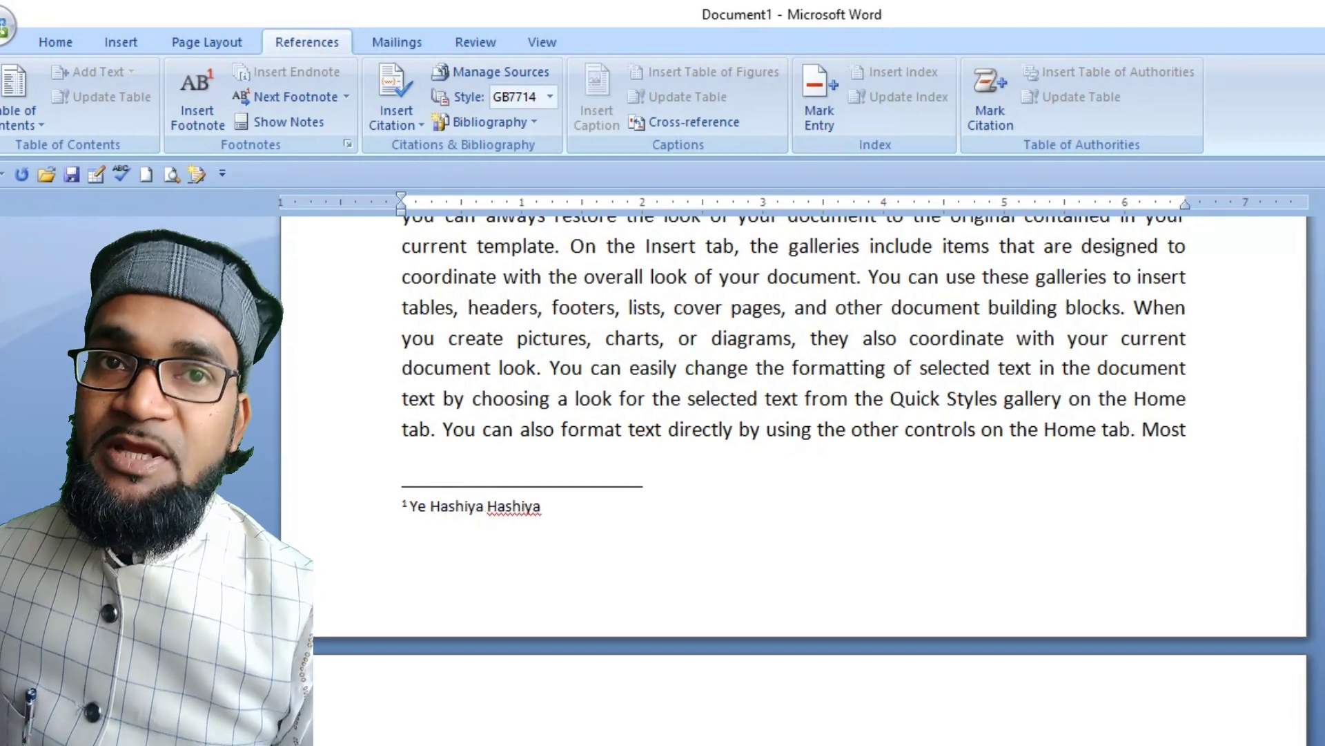
pyautogui.press('Left')
pyautogui.hotkey('shift', 'Left')
pyautogui.hotkey('shift', 'Left')
pyautogui.hotkey('shift', 'Left')
pyautogui.hotkey('shift', 'Left')
pyautogui.hotkey('shift', 'Left')
pyautogui.hotkey('shift', 'Left')
pyautogui.write('Pahla')
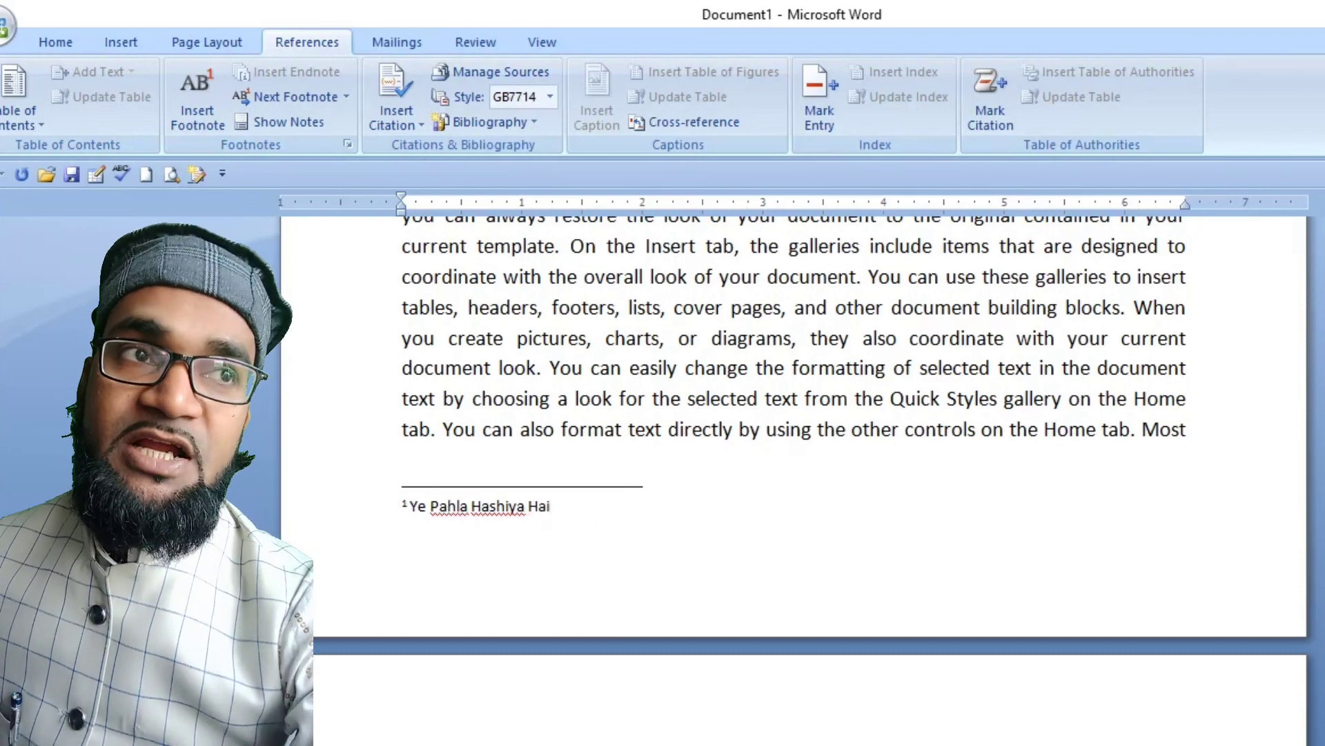
# - Insert a second footnote on the next page after the sentence ending "elements on the Page Layout tab."
pyautogui.scroll(-5, 794, 483)
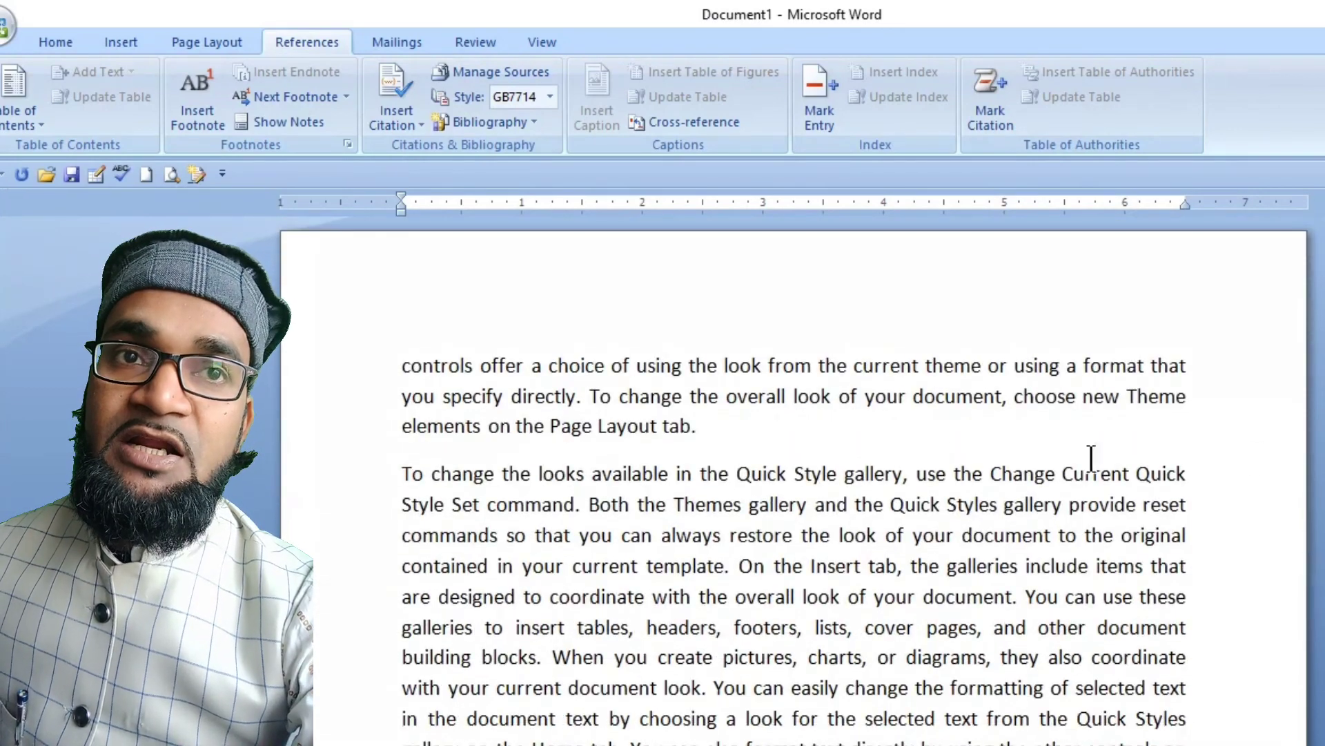
pyautogui.click(731, 432)
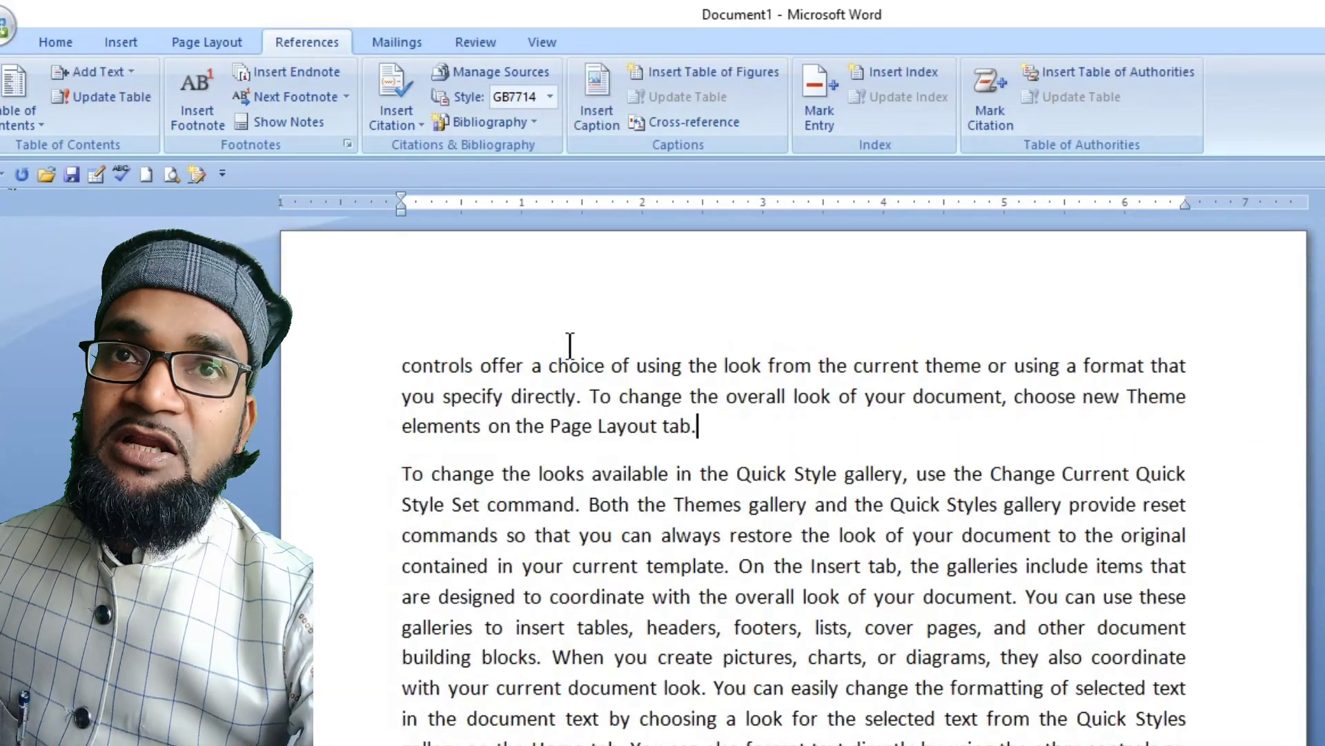
pyautogui.click(189, 105)
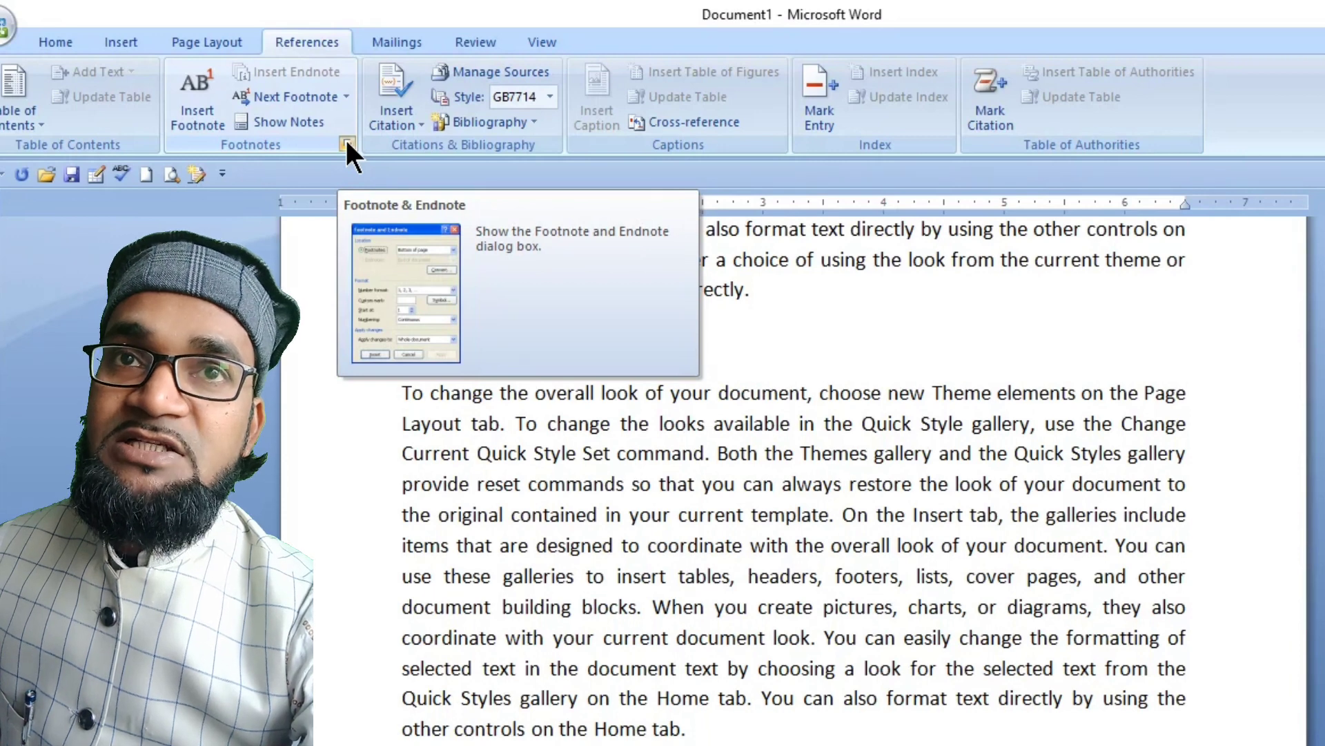
# - Set footnote numbering to restart on each page and apply it to the whole document
pyautogui.click(346, 141)
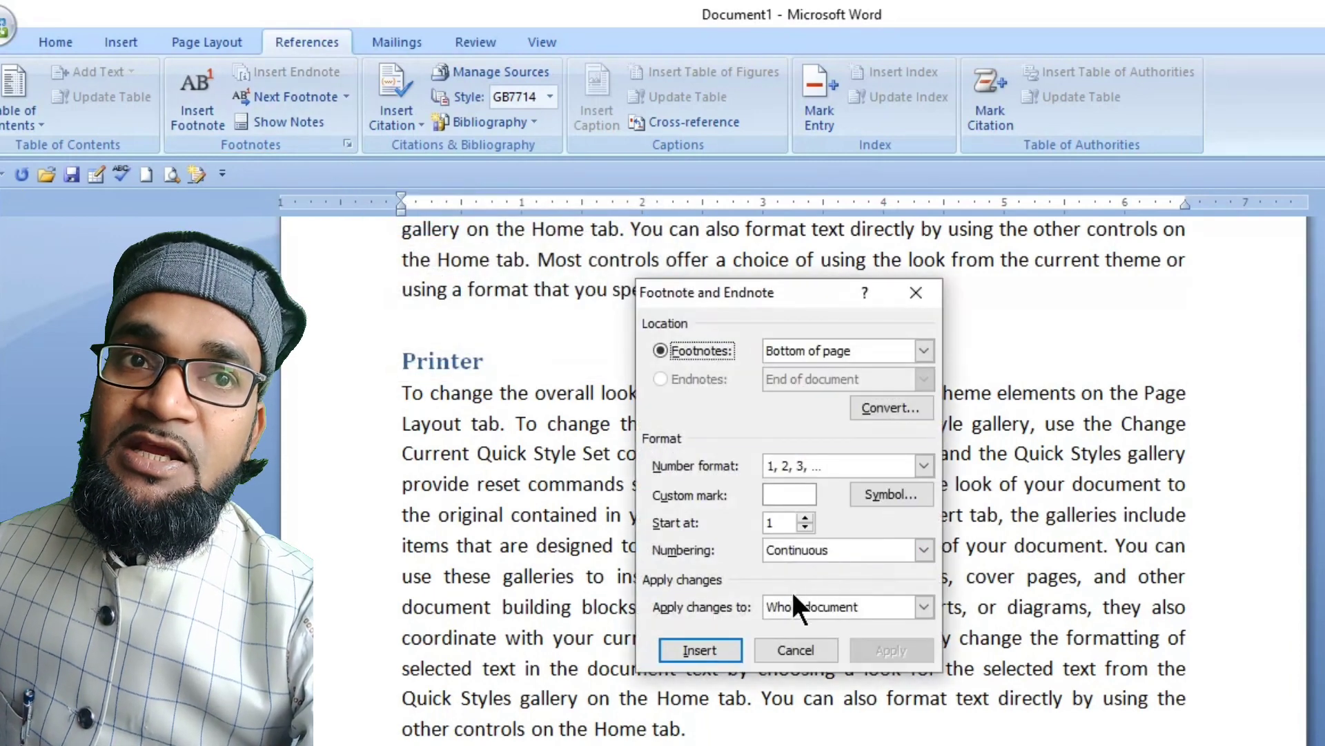
pyautogui.click(924, 551)
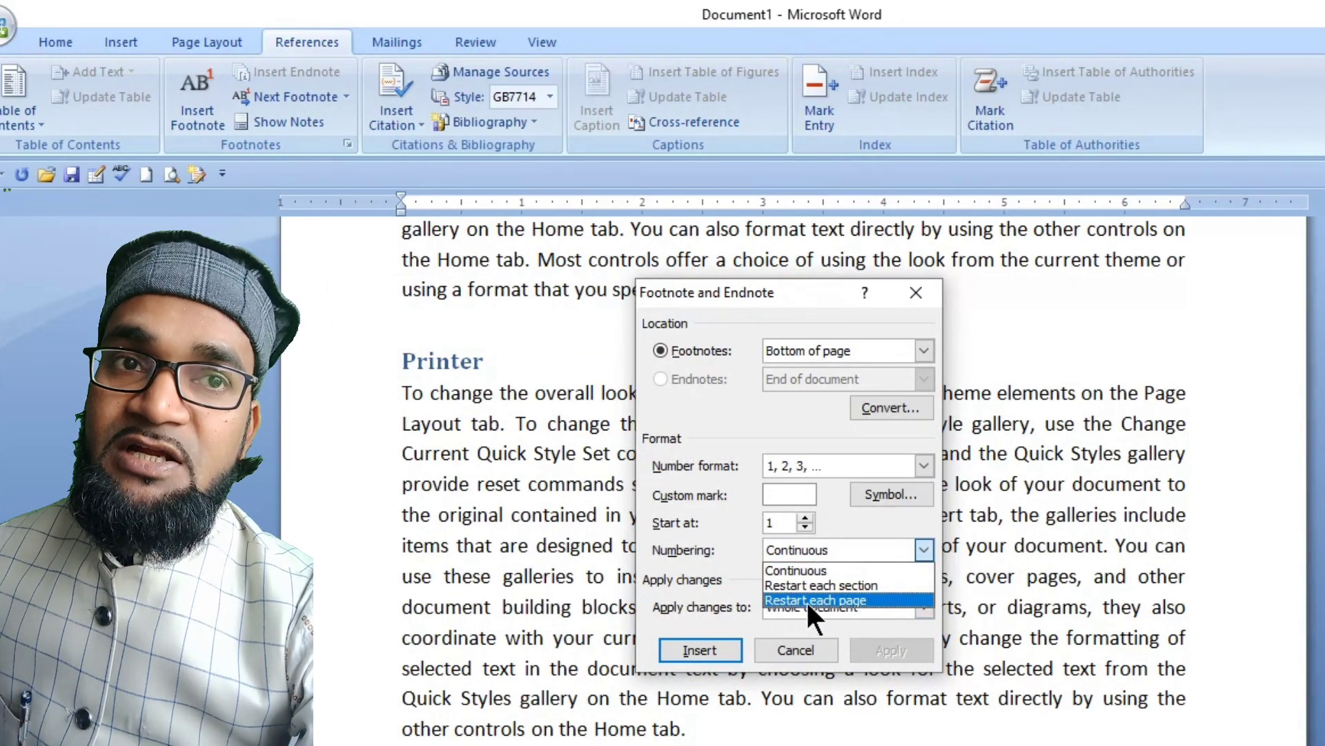
pyautogui.click(852, 599)
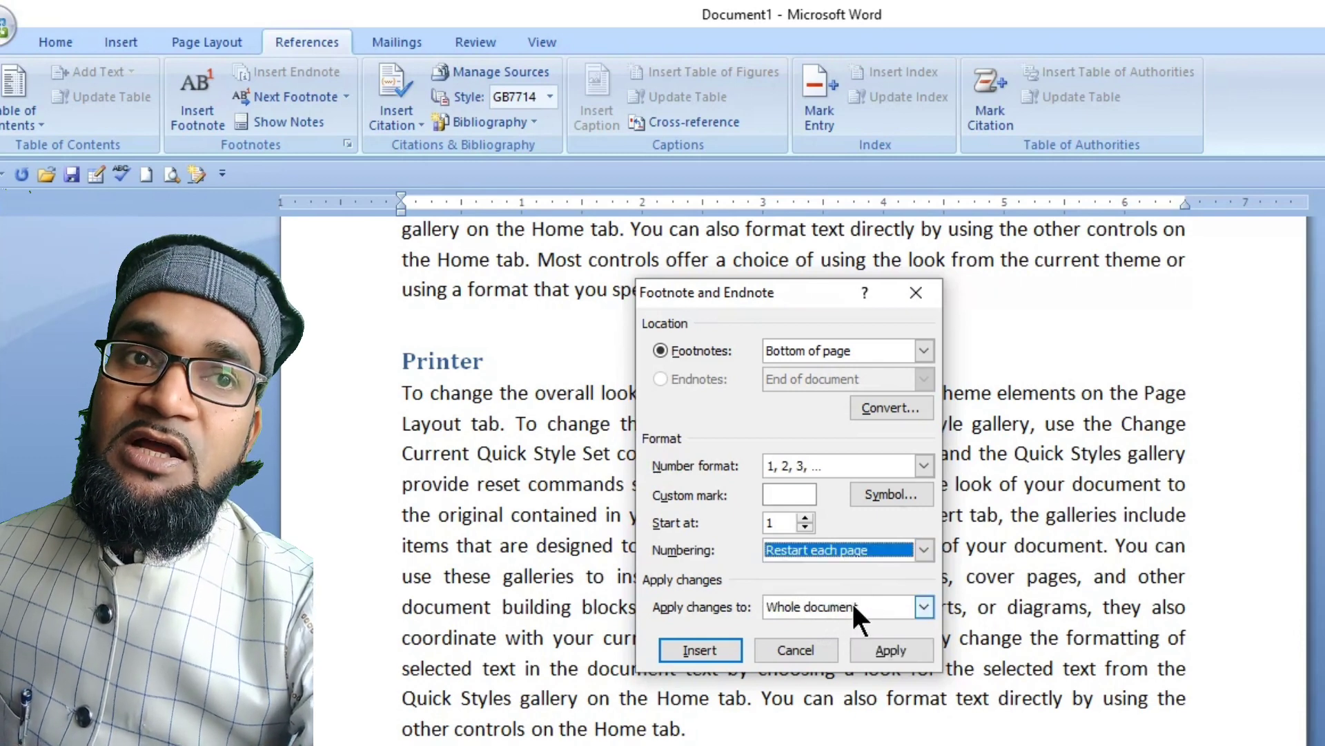
pyautogui.click(891, 650)
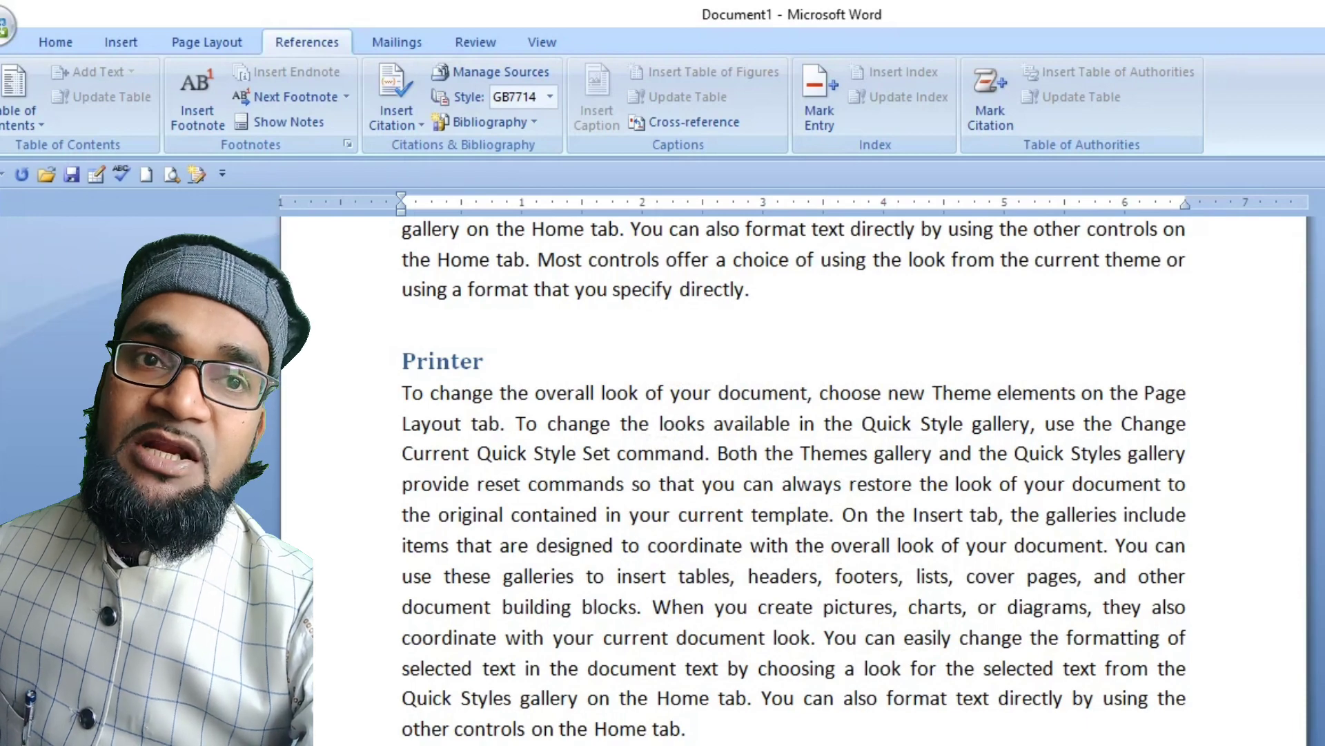
# - Enter the text "Ye Bhai Hashiya hi hai" for the footnote on the page with the Printer heading
pyautogui.scroll(-3, 793, 476)
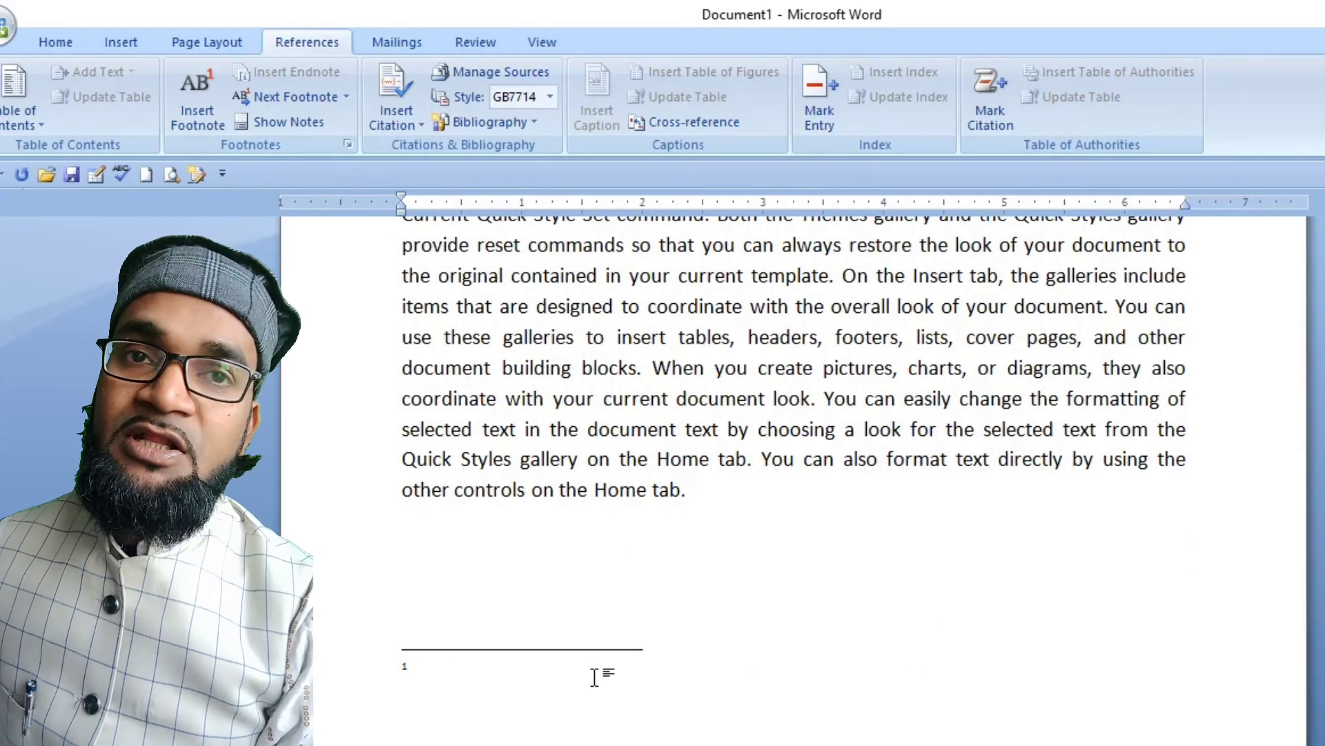
pyautogui.write('Ye B')
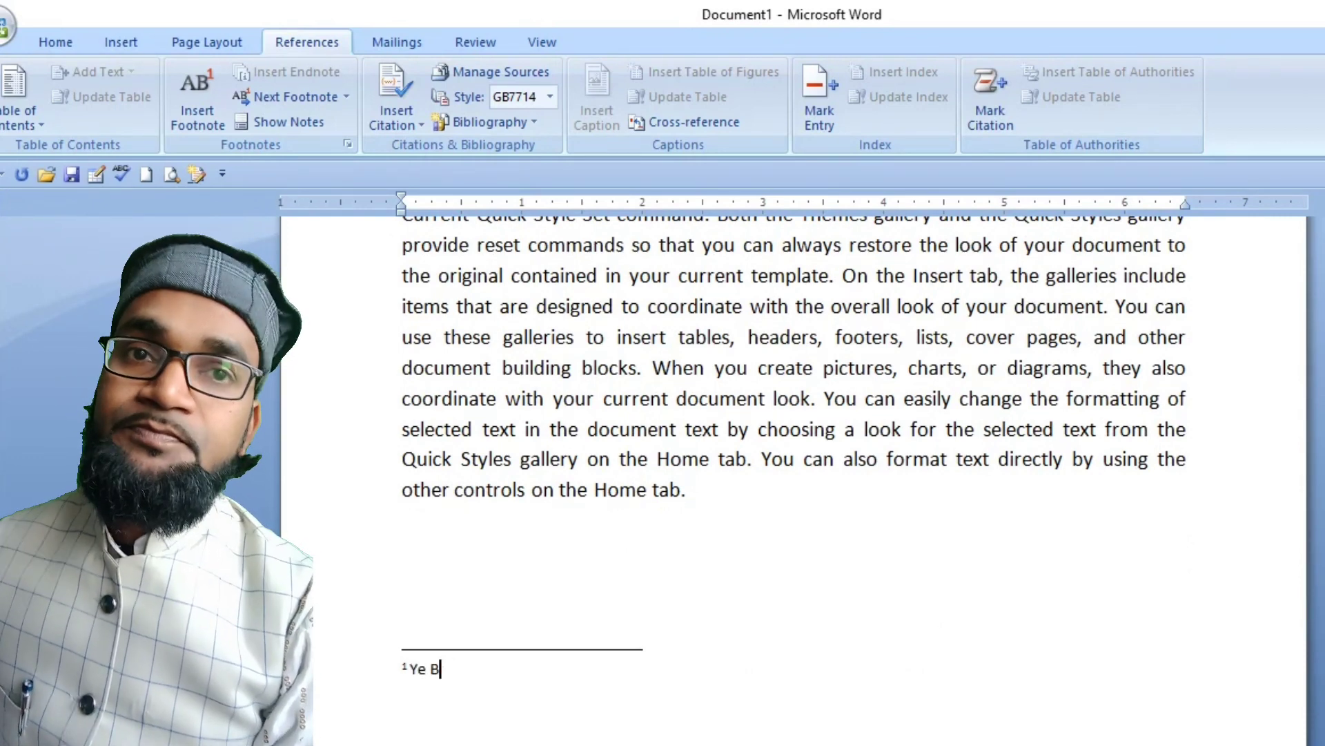
pyautogui.write('hai Hashiy')
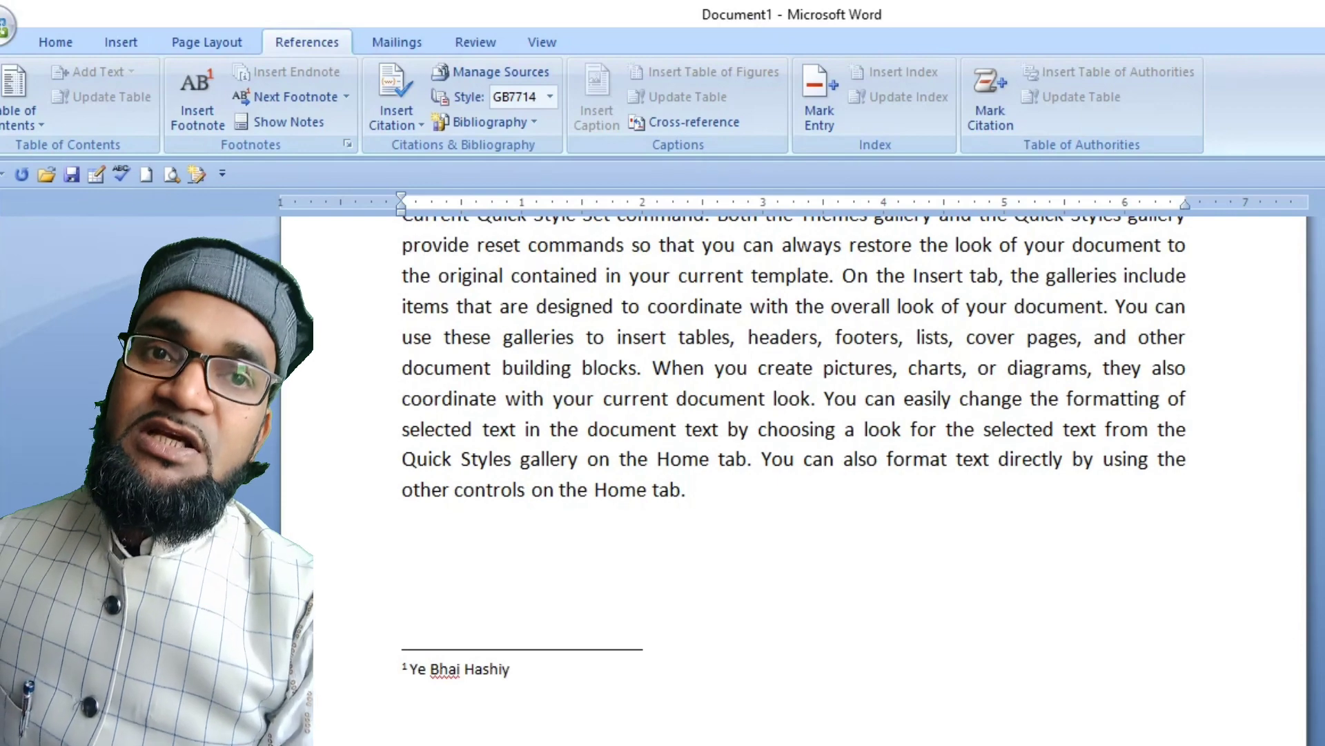
pyautogui.write('a hi hai')
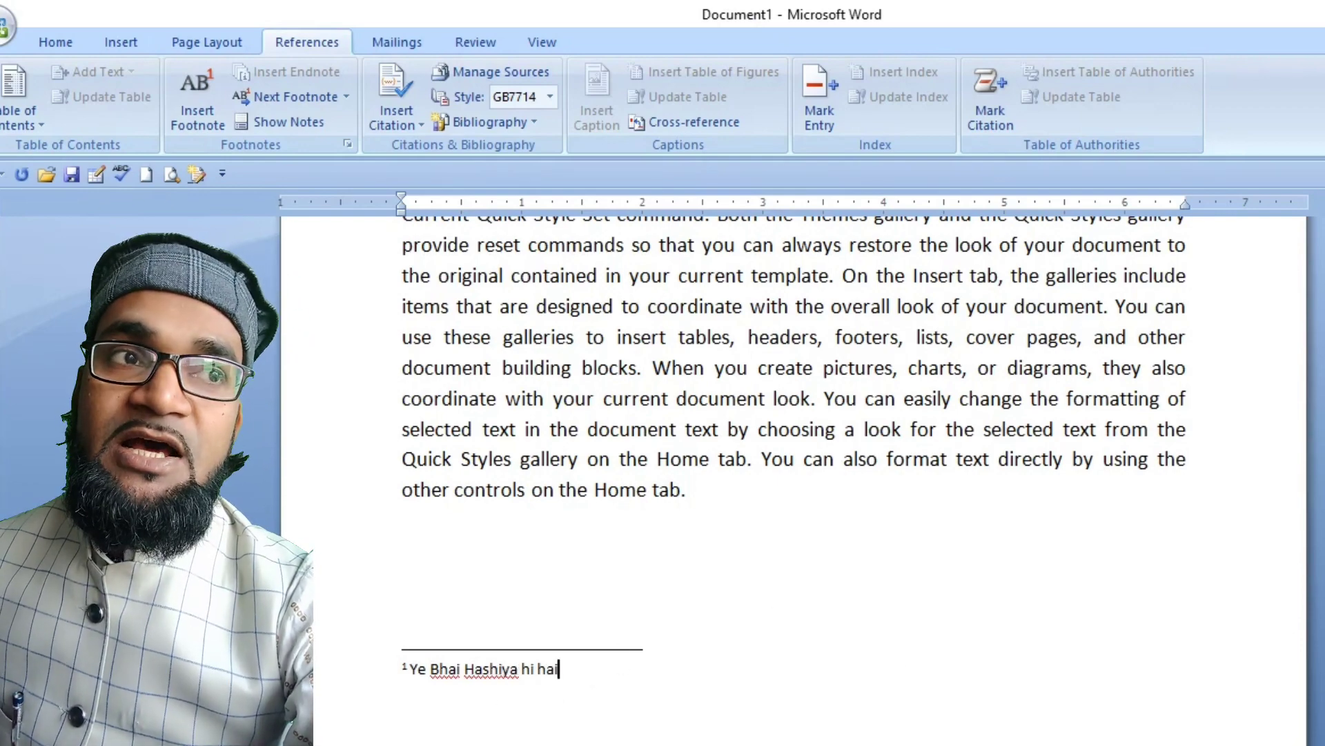
# - Check the footnotes on both pages, switching between the note text and its reference mark with Show Notes
pyautogui.scroll(15, 794, 414)
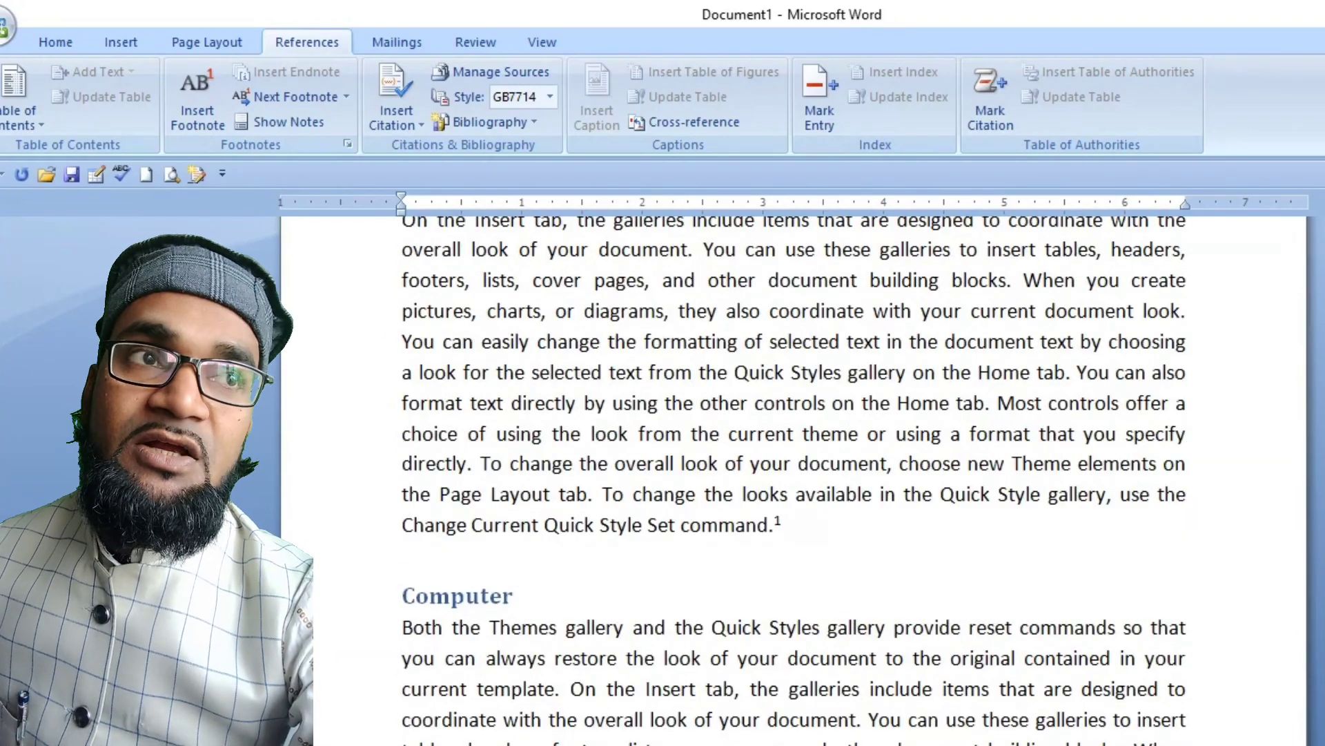
pyautogui.scroll(-4, 553, 494)
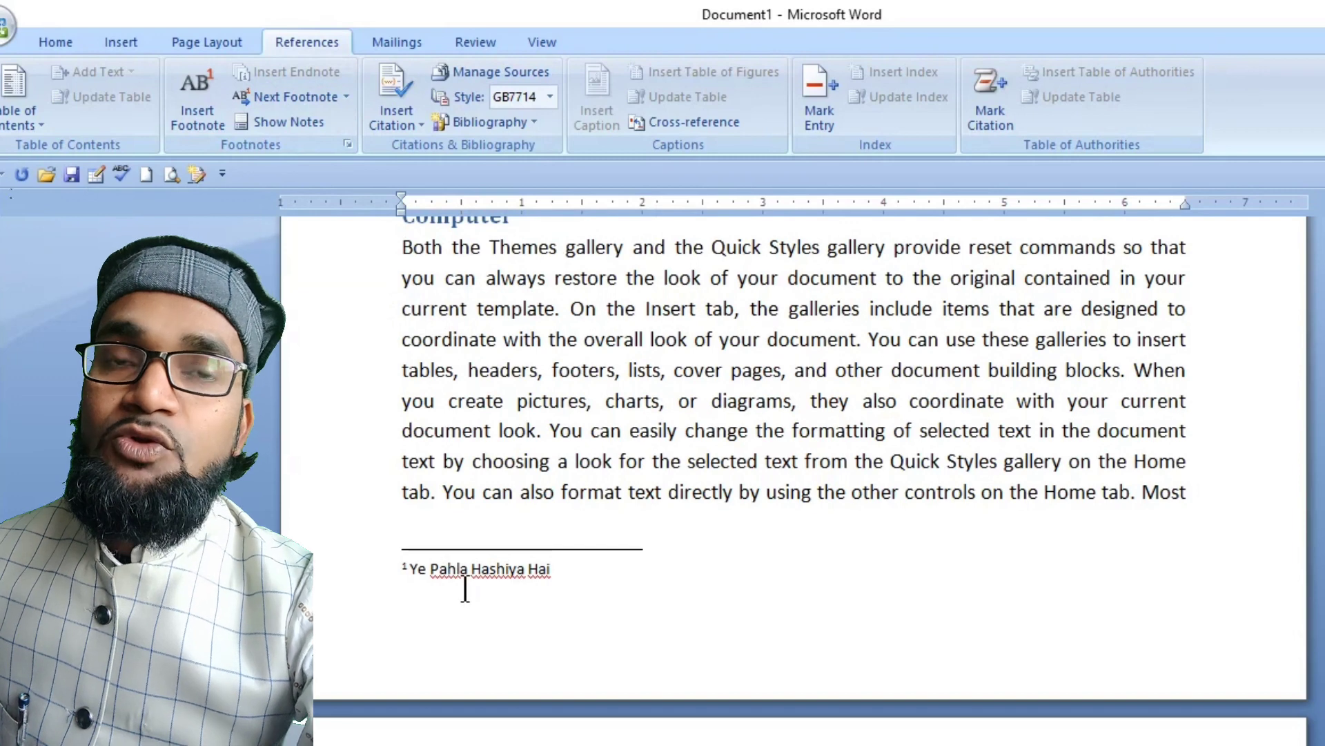
pyautogui.click(286, 104)
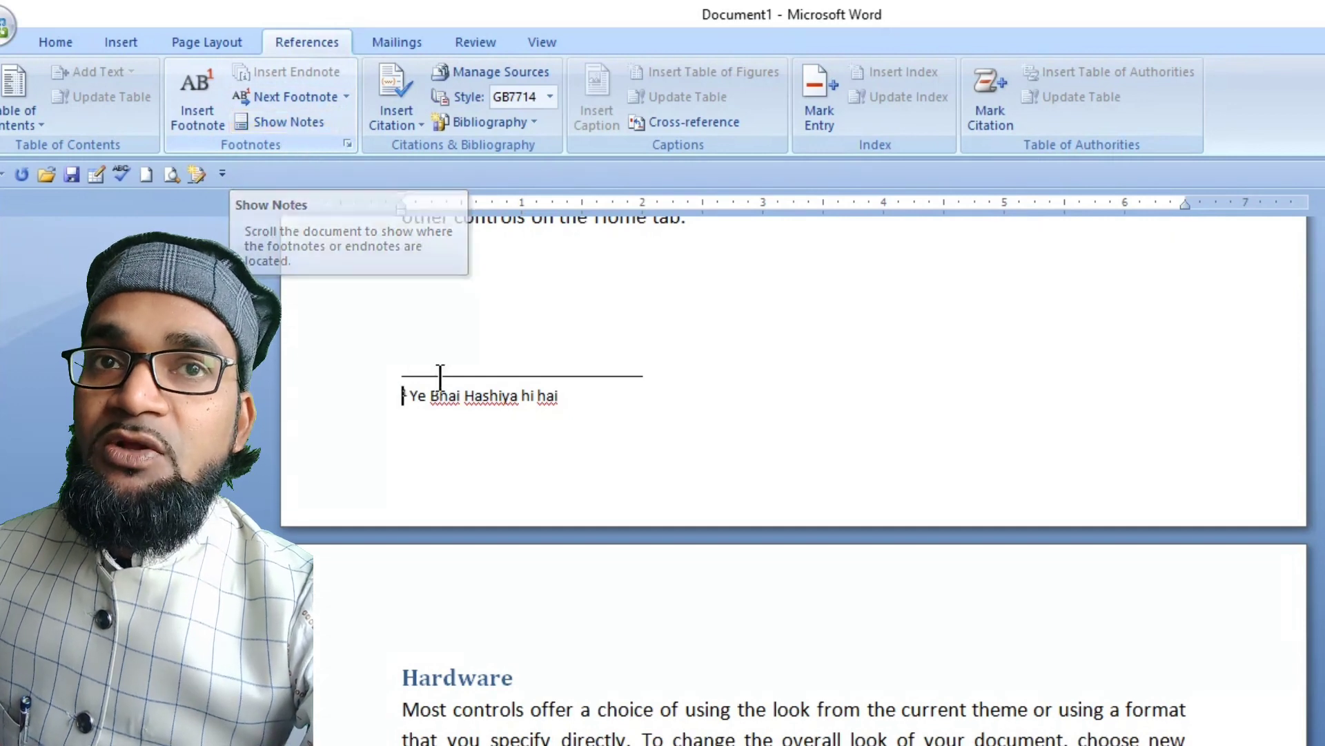
pyautogui.moveTo(428, 405); pyautogui.dragTo(403, 406)
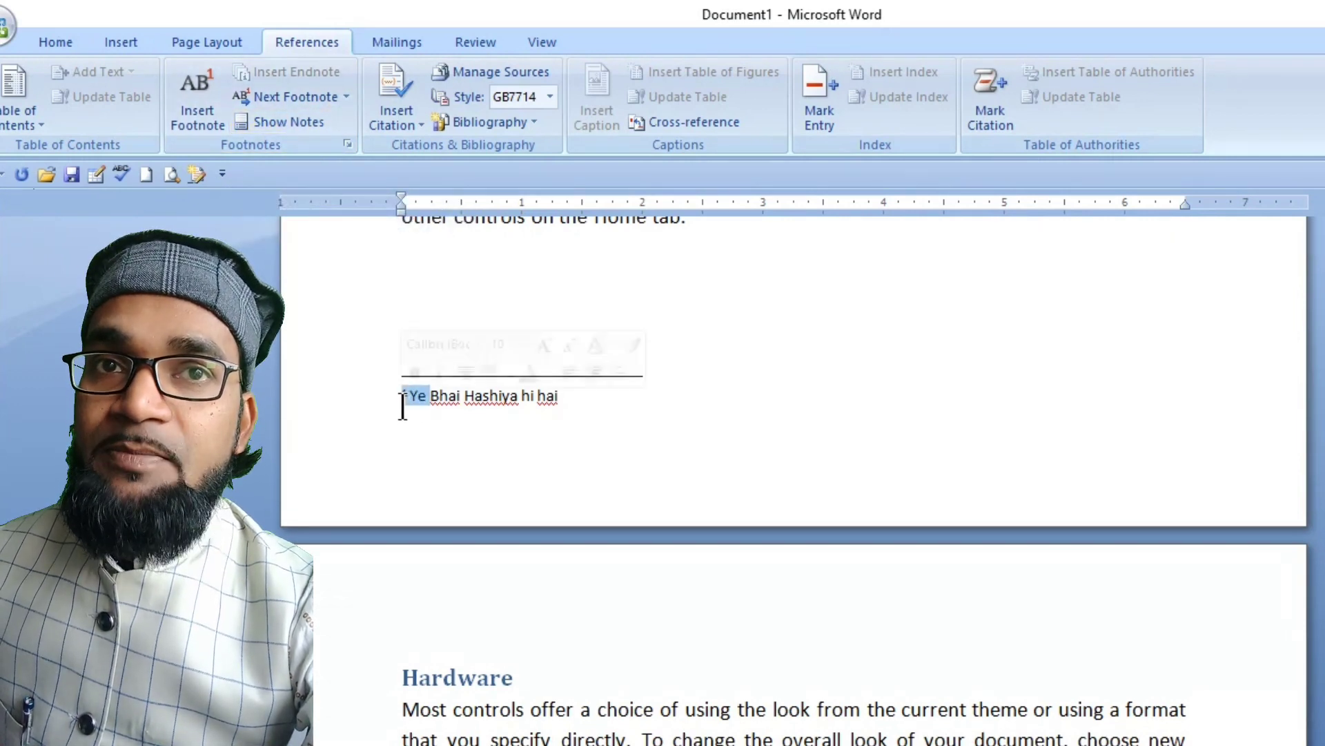
pyautogui.click(411, 400)
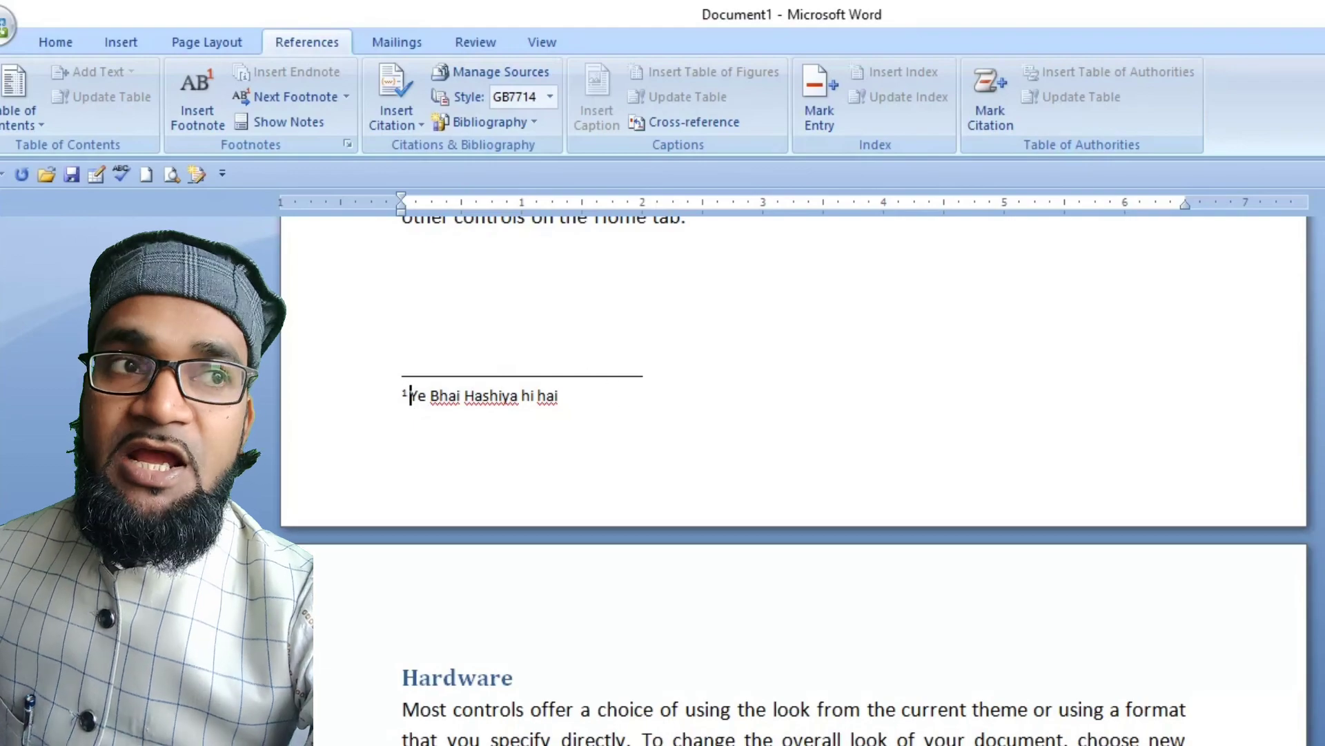
pyautogui.scroll(10, 412, 400)
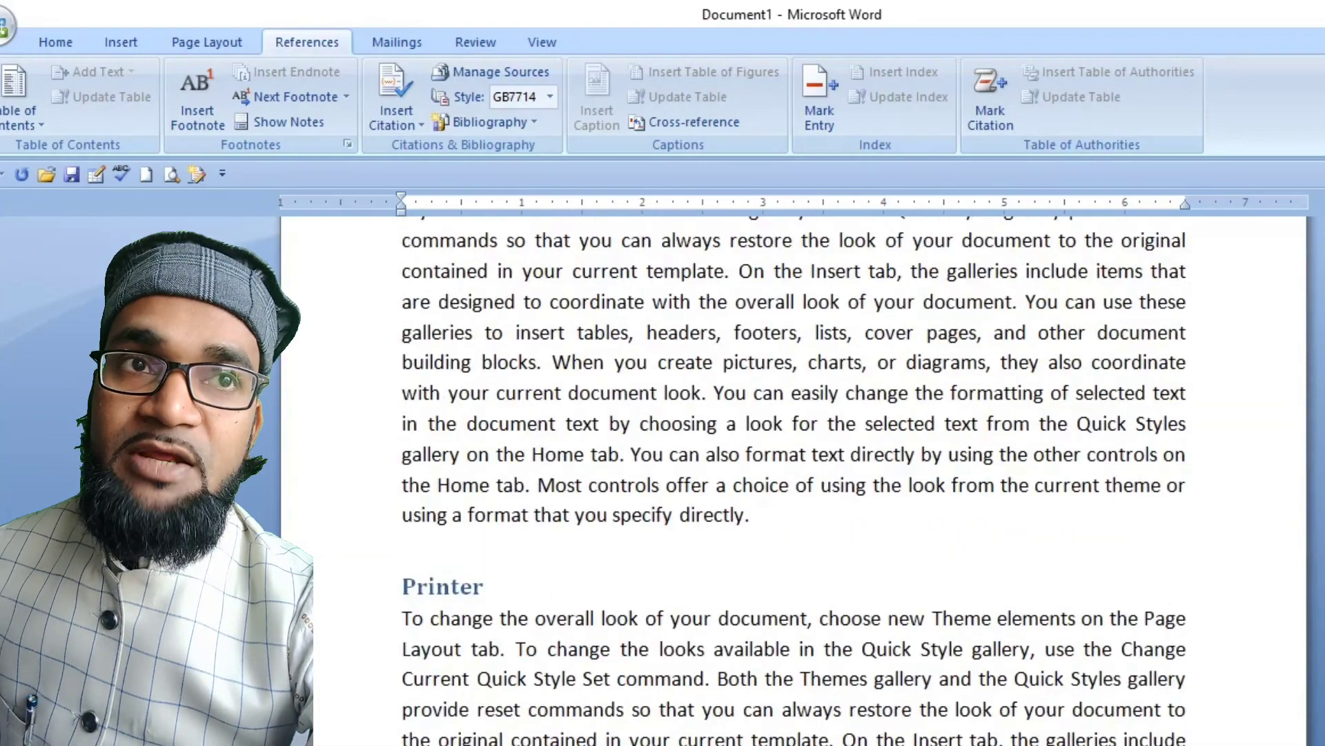
pyautogui.scroll(3, 794, 483)
pyautogui.scroll(-9, 794, 483)
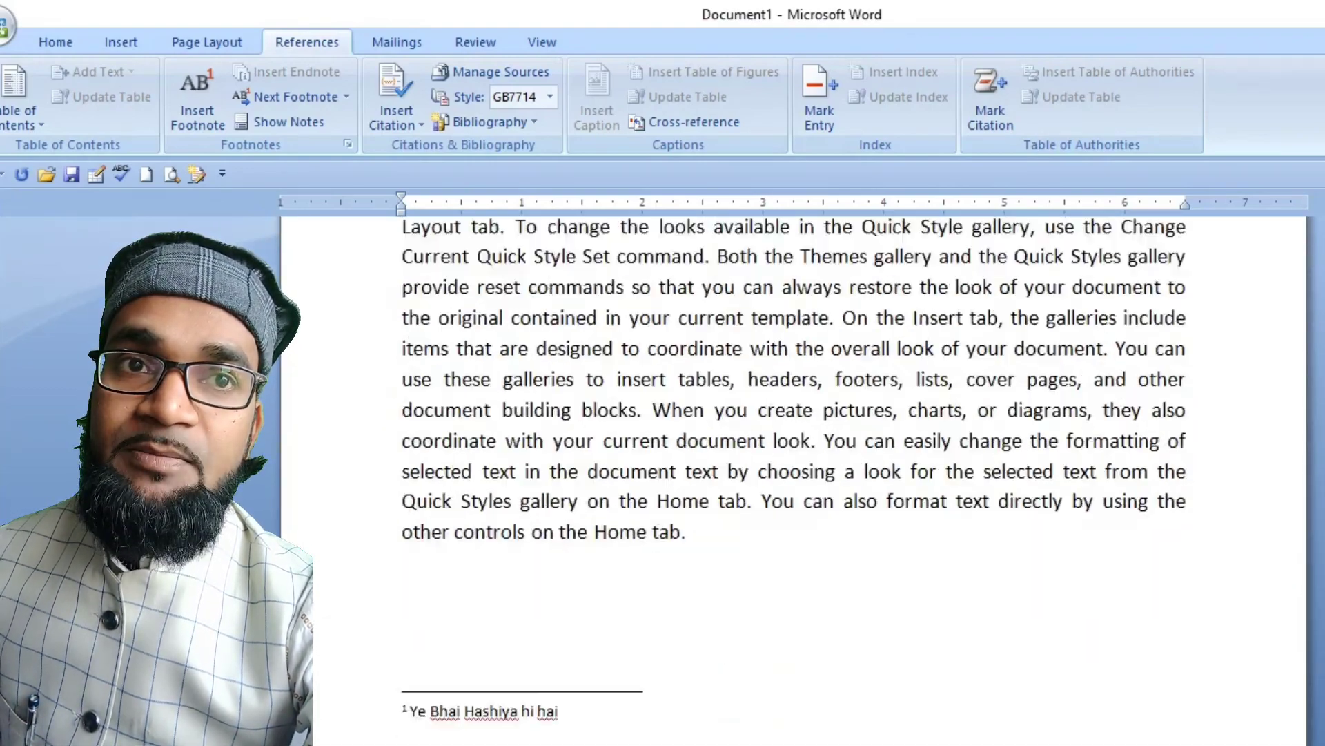
pyautogui.scroll(-2, 793, 484)
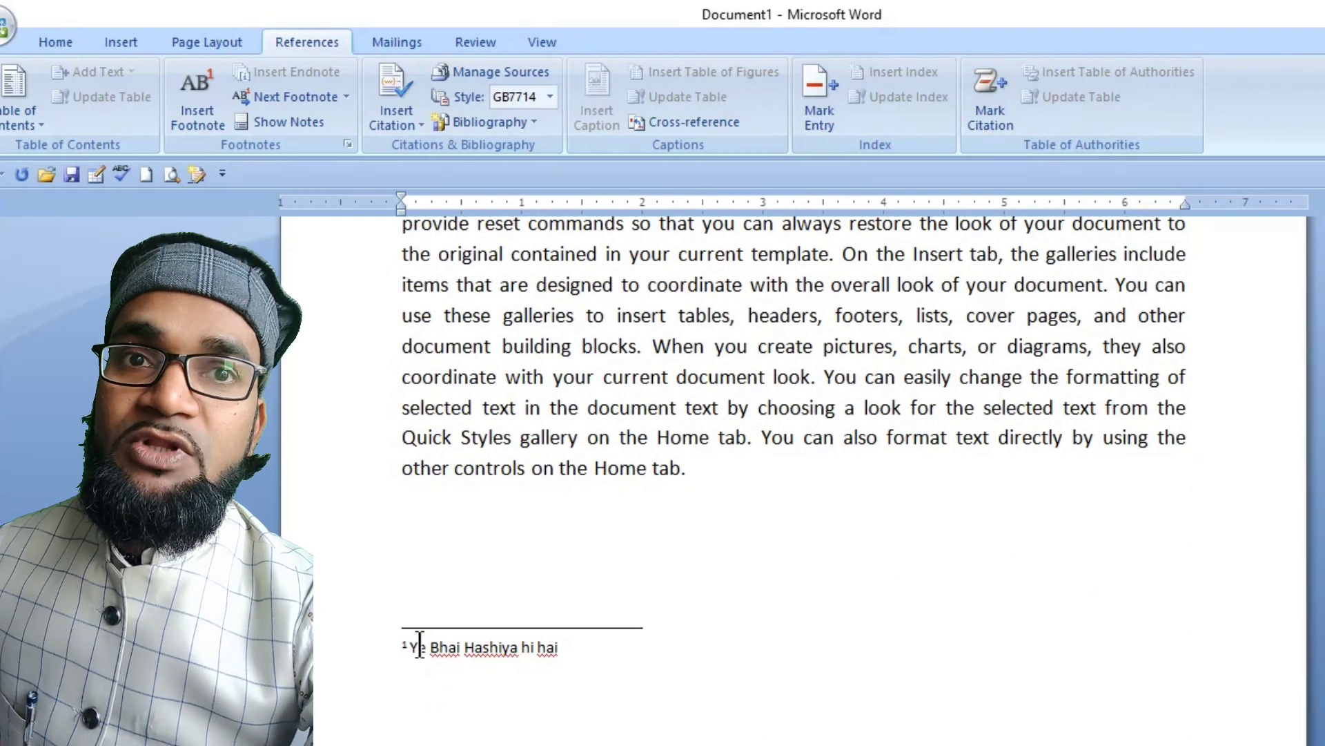
pyautogui.click(275, 119)
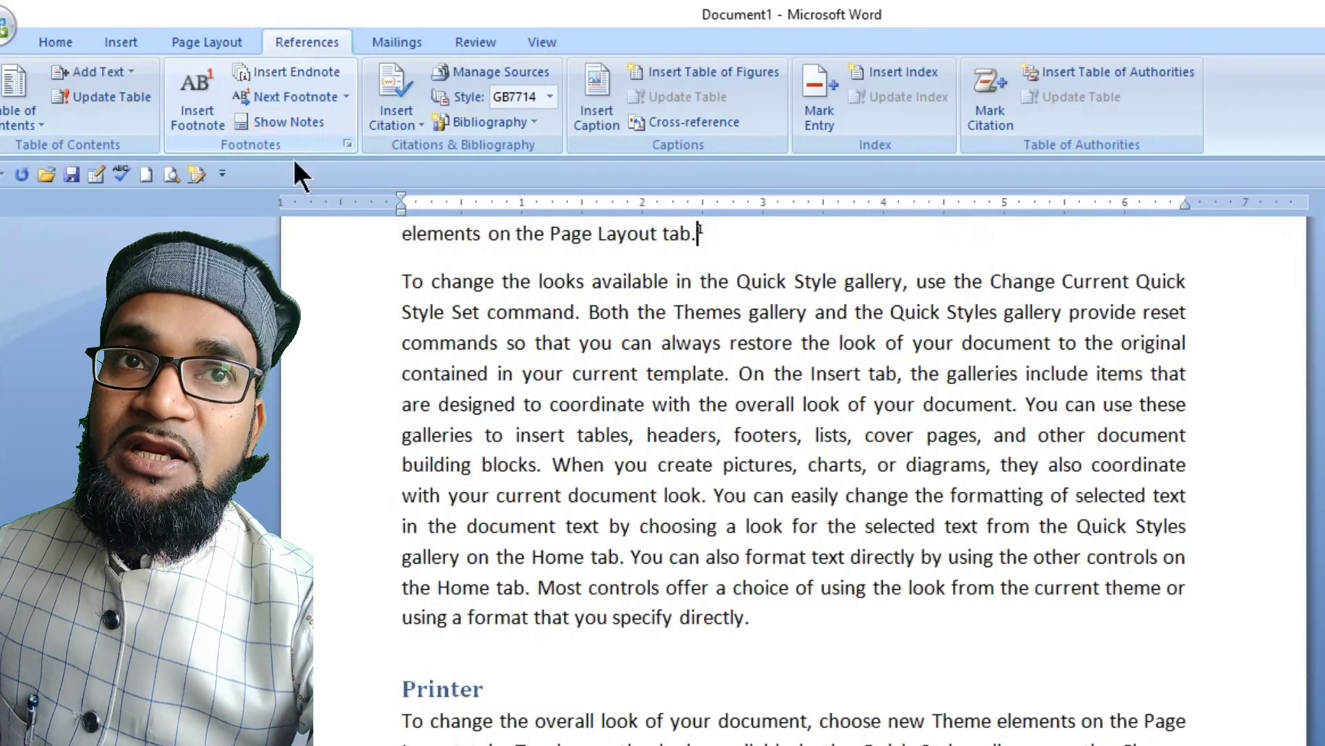
pyautogui.moveTo(708, 238)
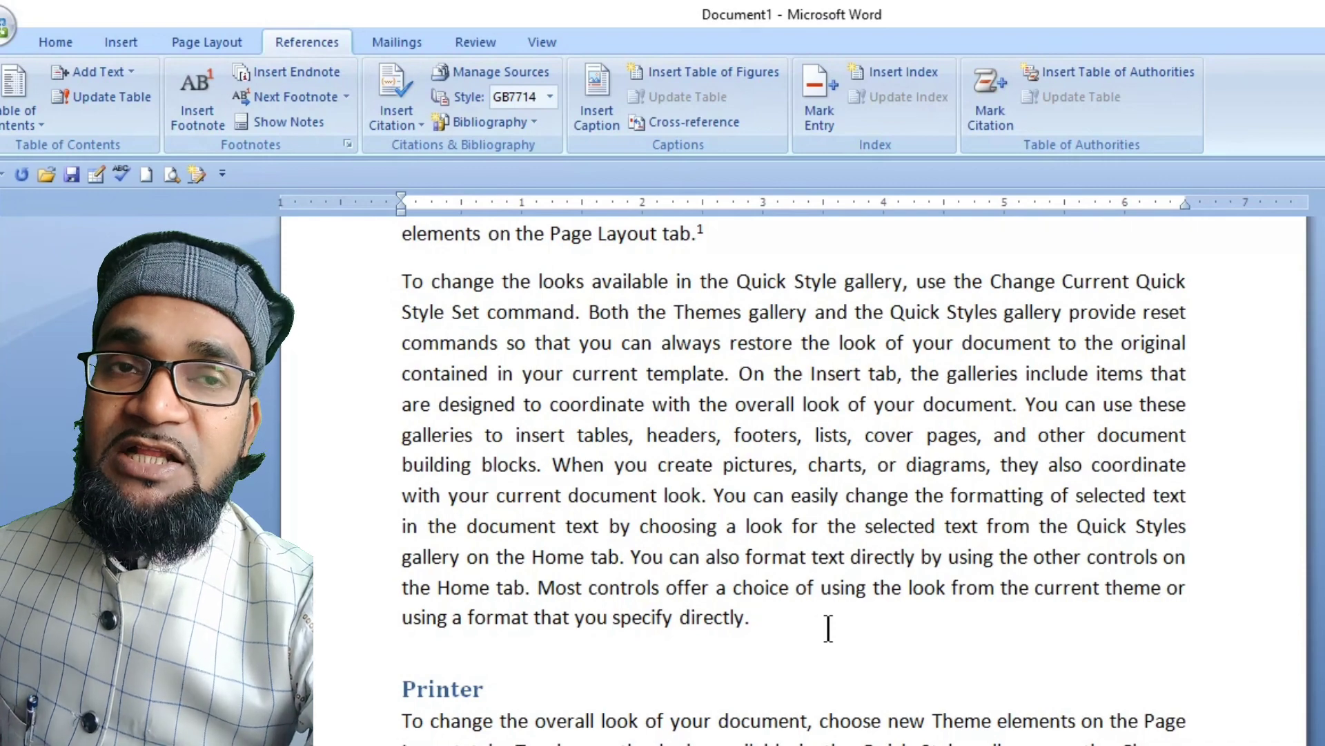
# - Insert an endnote so that its note text goes at the end of the document
pyautogui.click(764, 632)
pyautogui.scroll(-5, 793, 480)
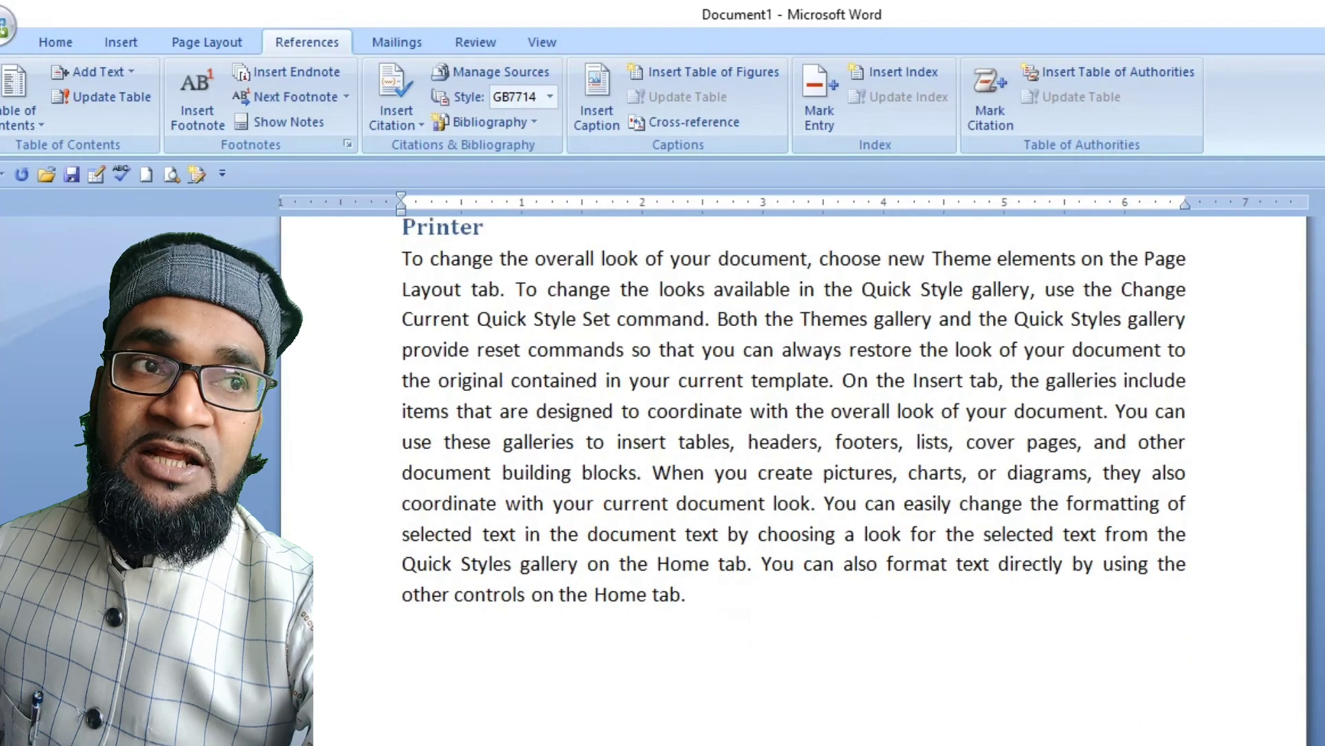
pyautogui.scroll(-3, 793, 420)
pyautogui.scroll(10, 1068, 377)
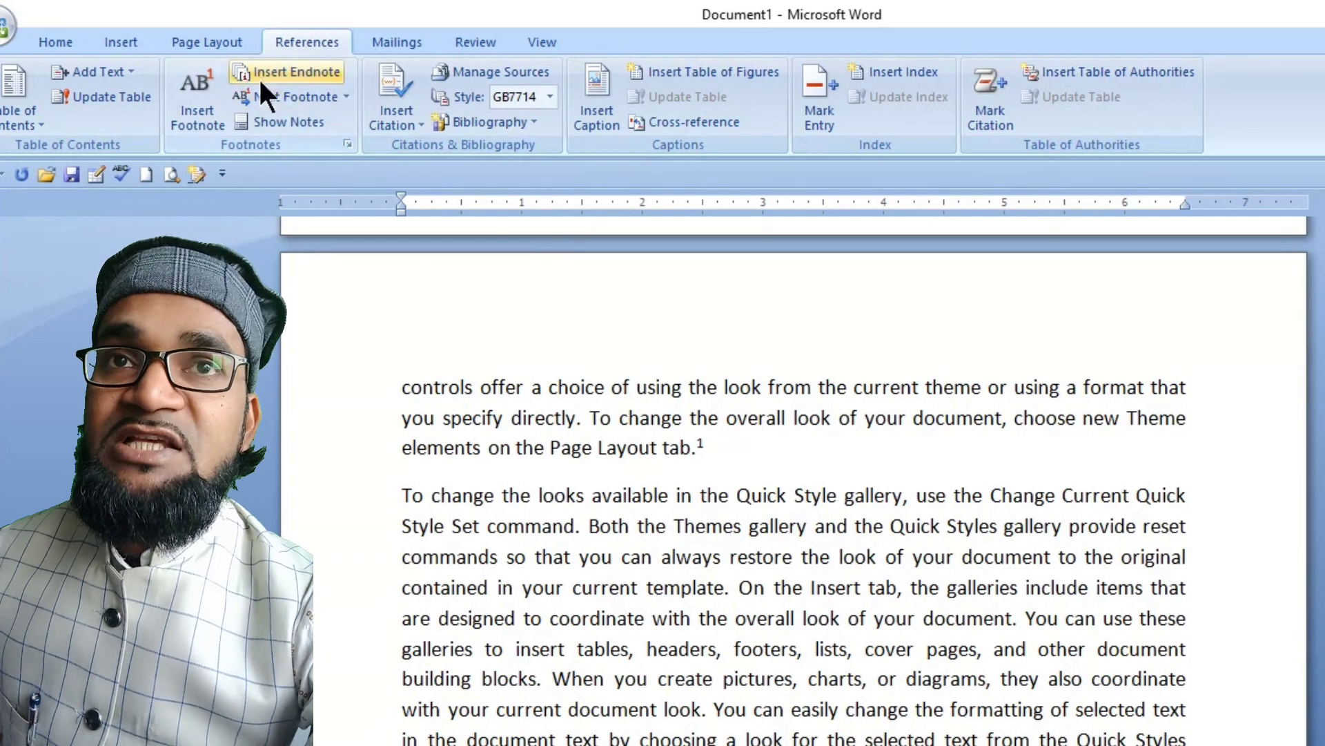
pyautogui.click(279, 75)
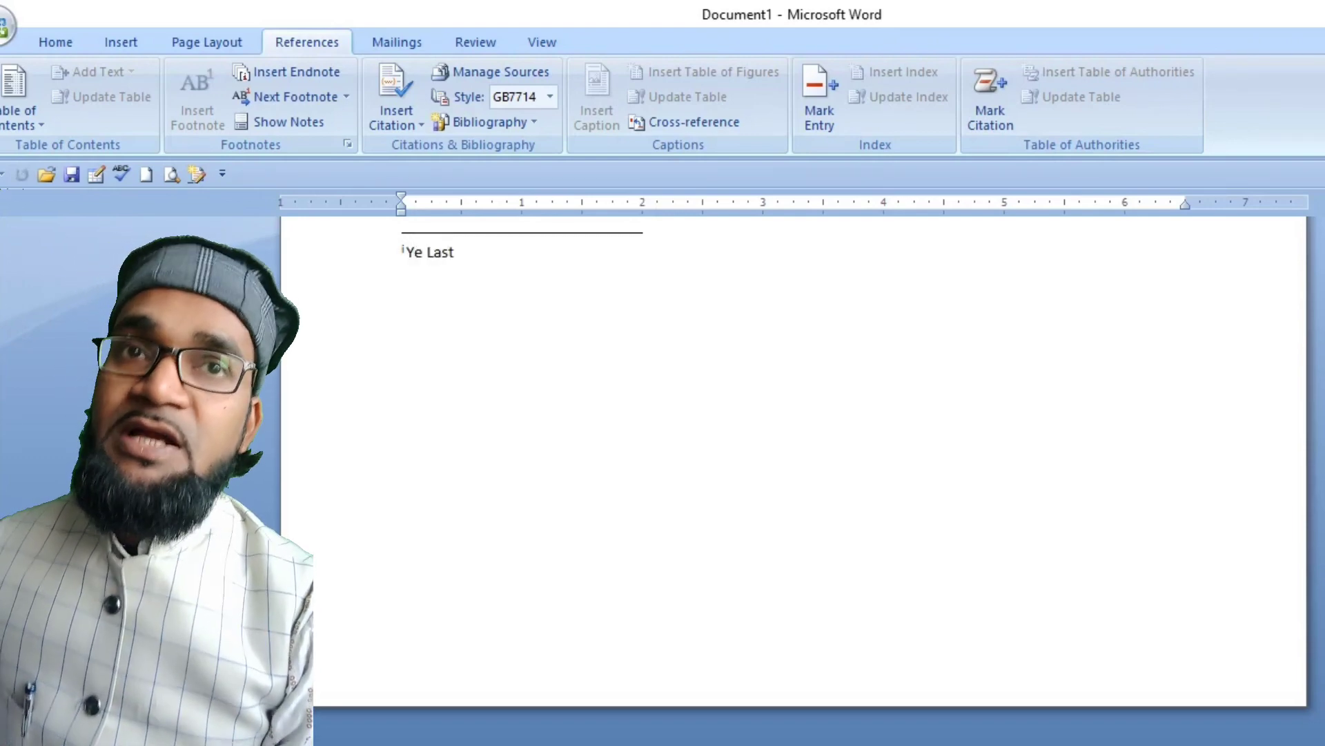
# - Make the endnote's text read "Ye Last kaHashiya"
pyautogui.write('ka')
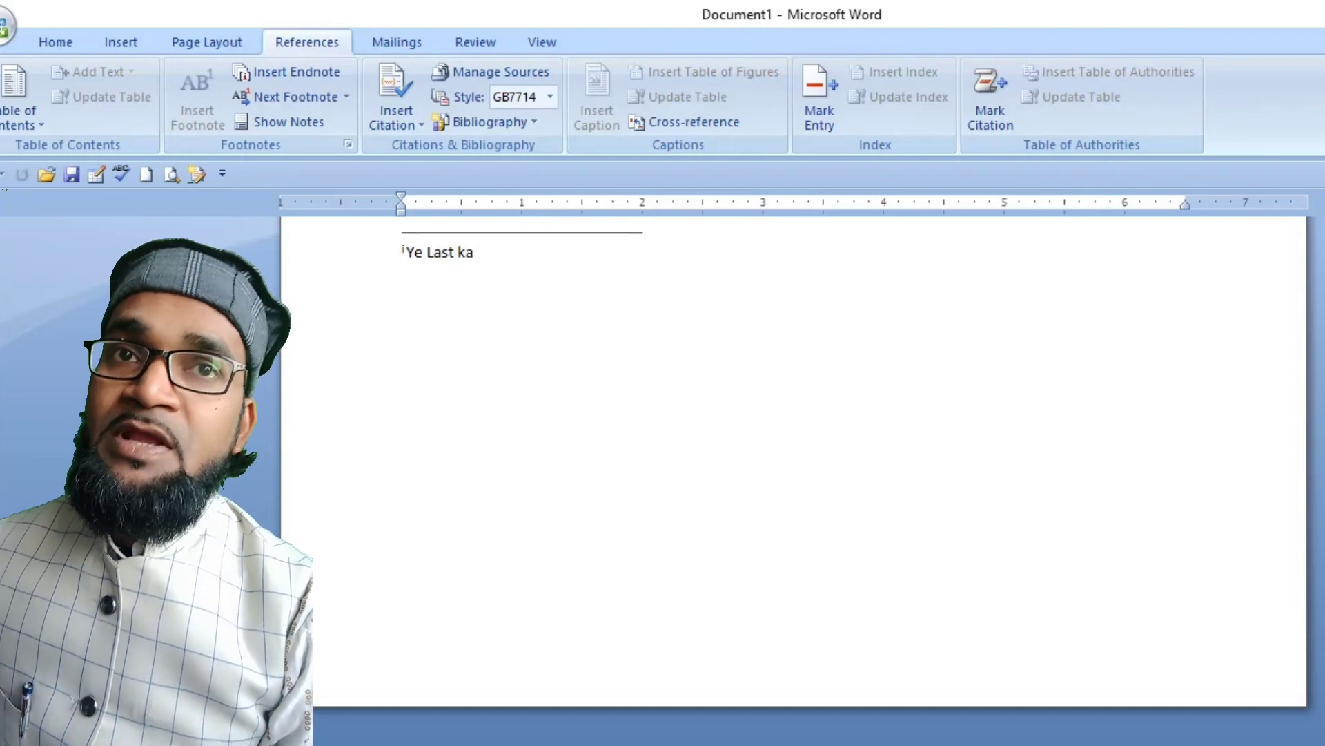
pyautogui.write('Haso')
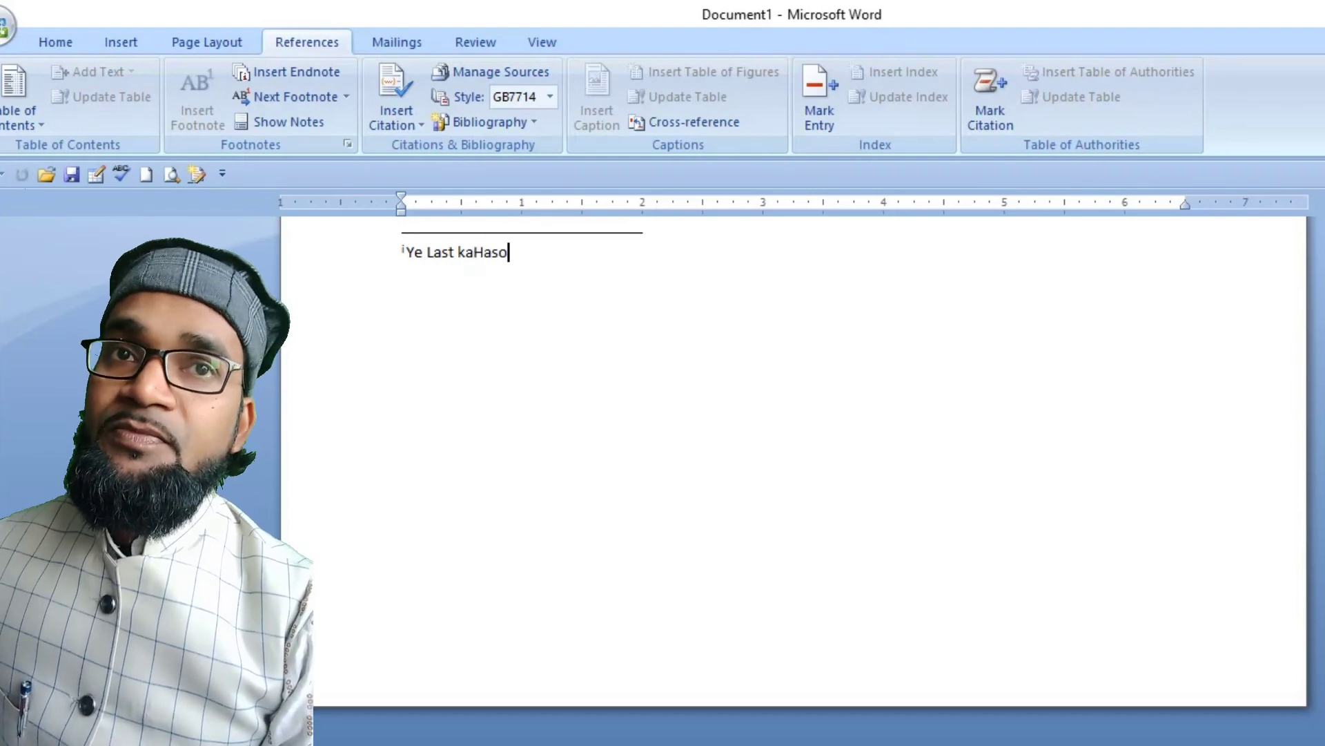
pyautogui.press('BackSpace')
pyautogui.write('joua j')
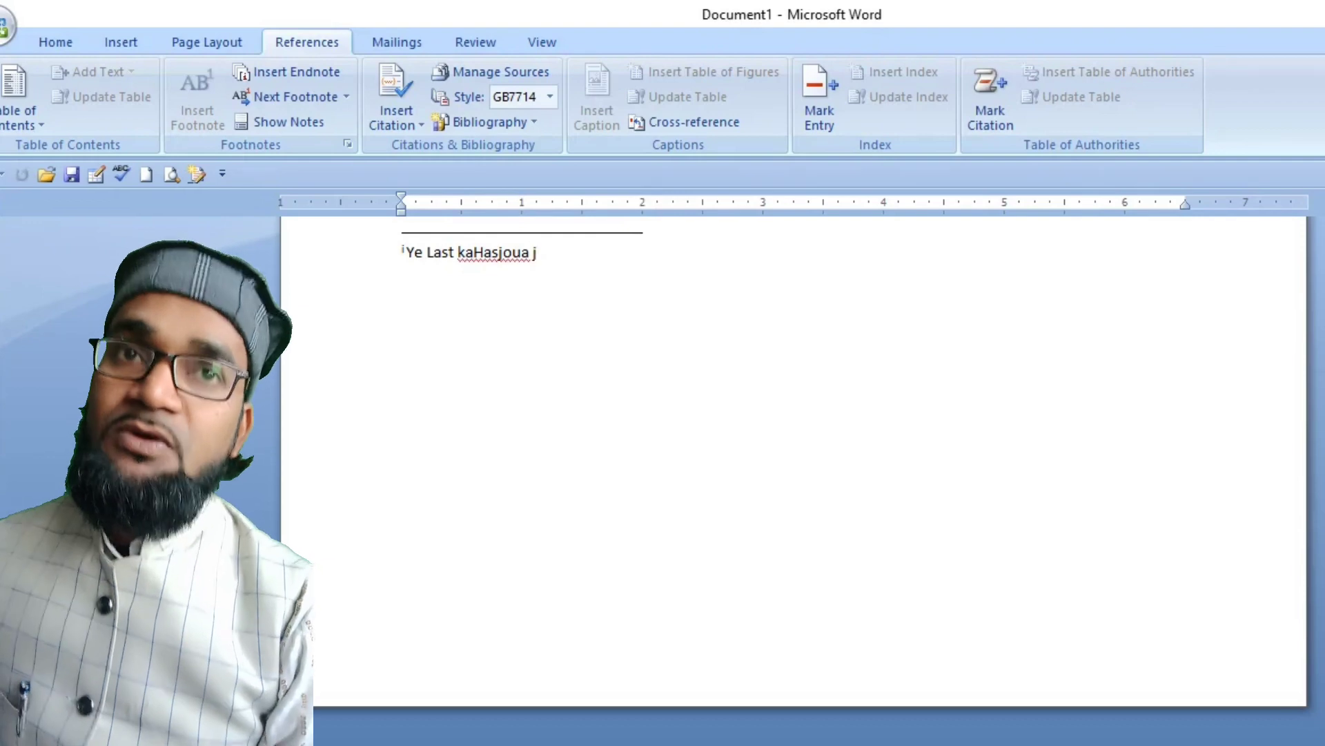
pyautogui.write('ptp')
pyautogui.press('BackSpace')
pyautogui.press('BackSpace')
pyautogui.press('BackSpace')
pyautogui.press('BackSpace')
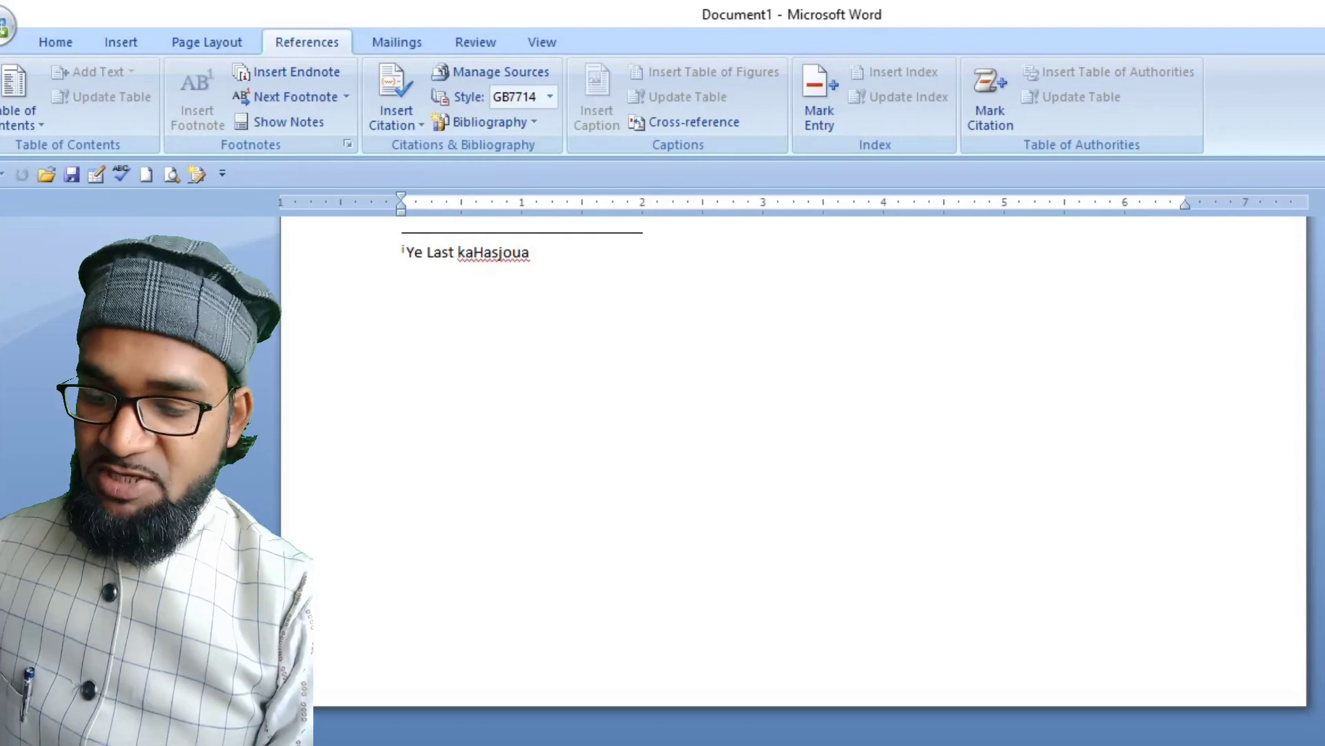
pyautogui.press('BackSpace')
pyautogui.press('BackSpace')
pyautogui.press('BackSpace')
pyautogui.press('BackSpace')
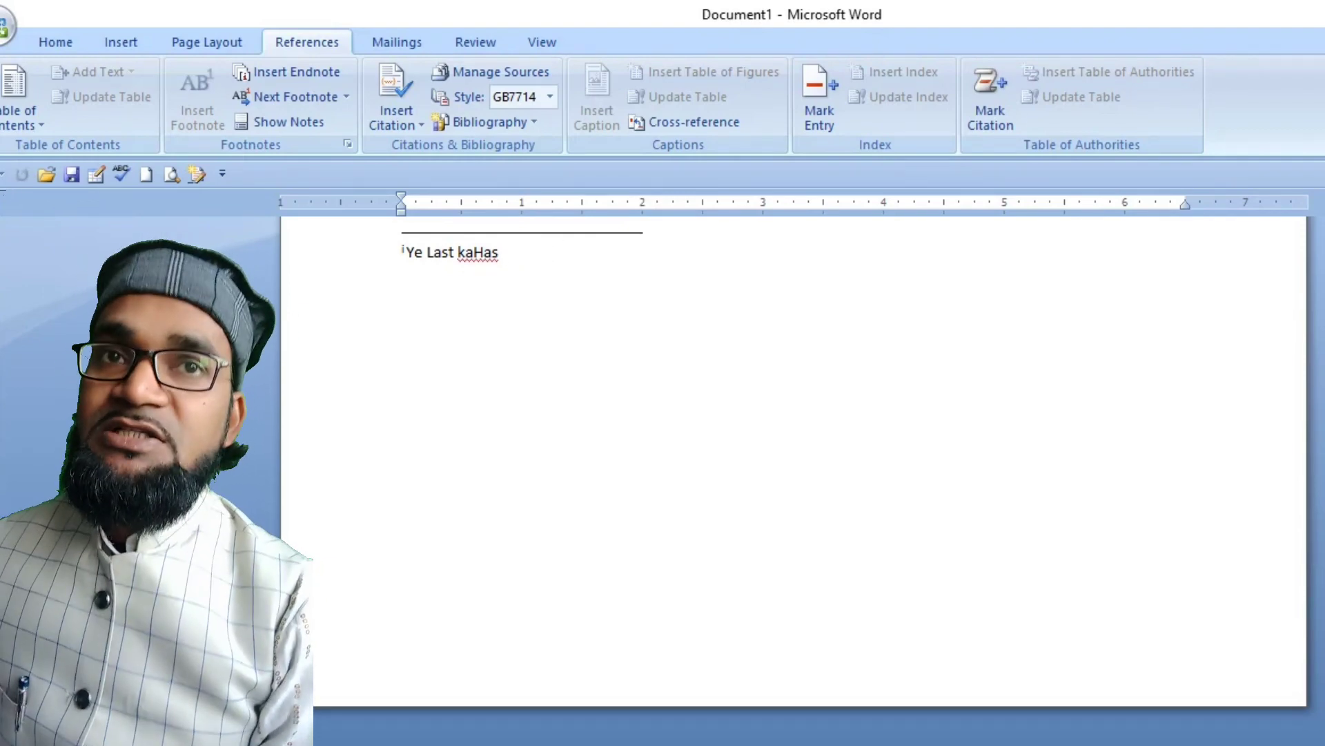
pyautogui.write('hiya')
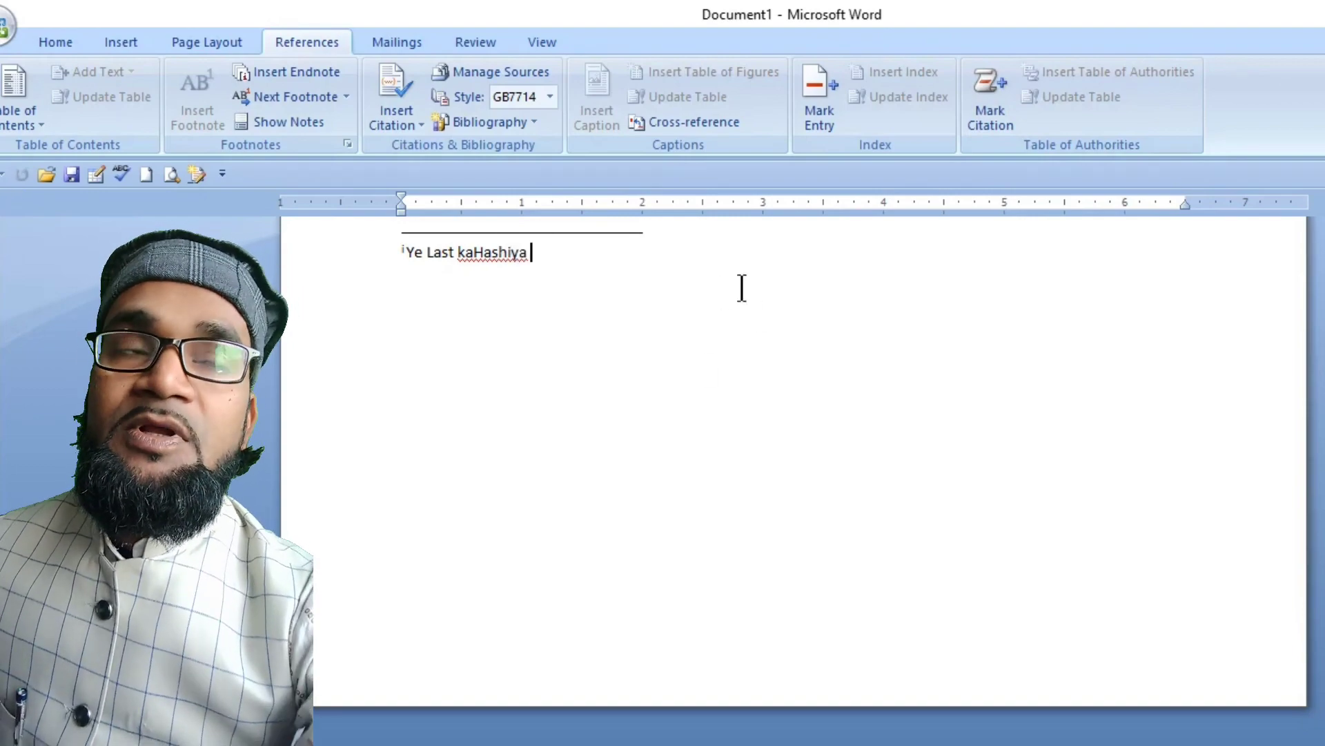
pyautogui.scroll(10, 742, 288)
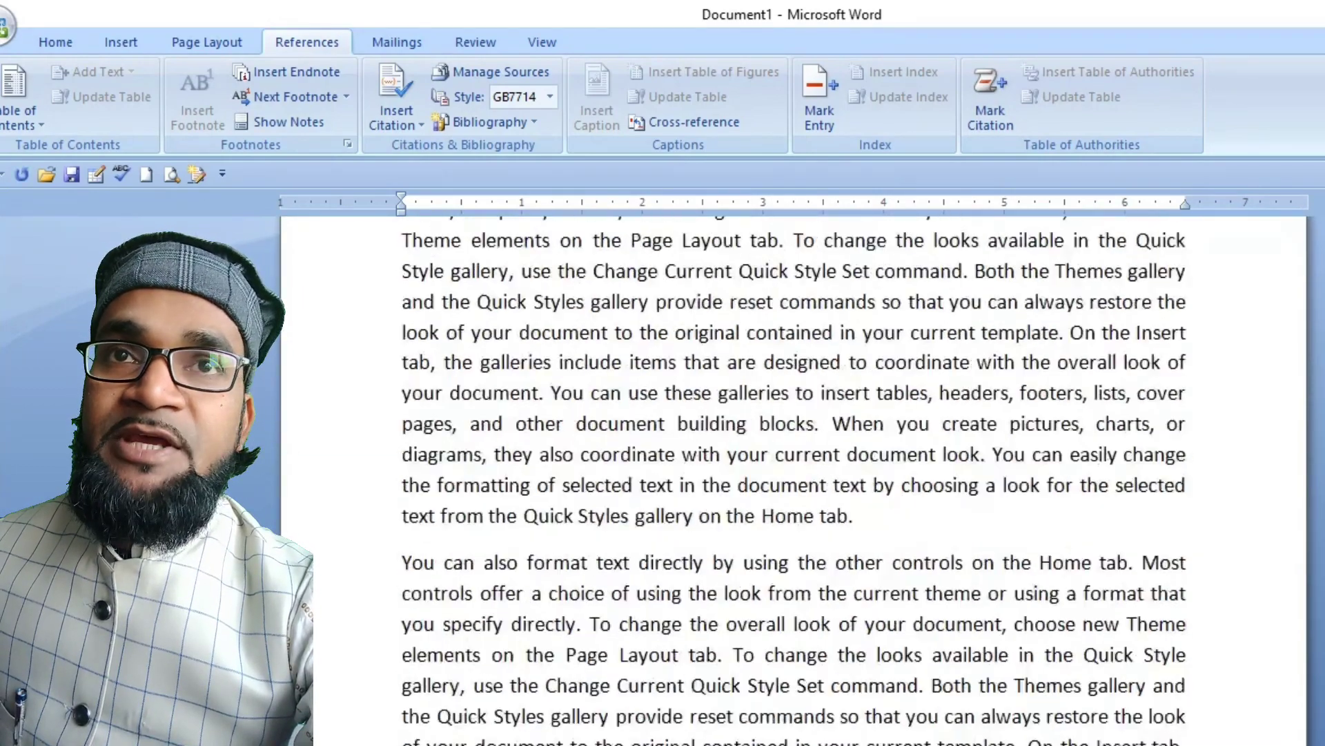
pyautogui.scroll(4, 718, 342)
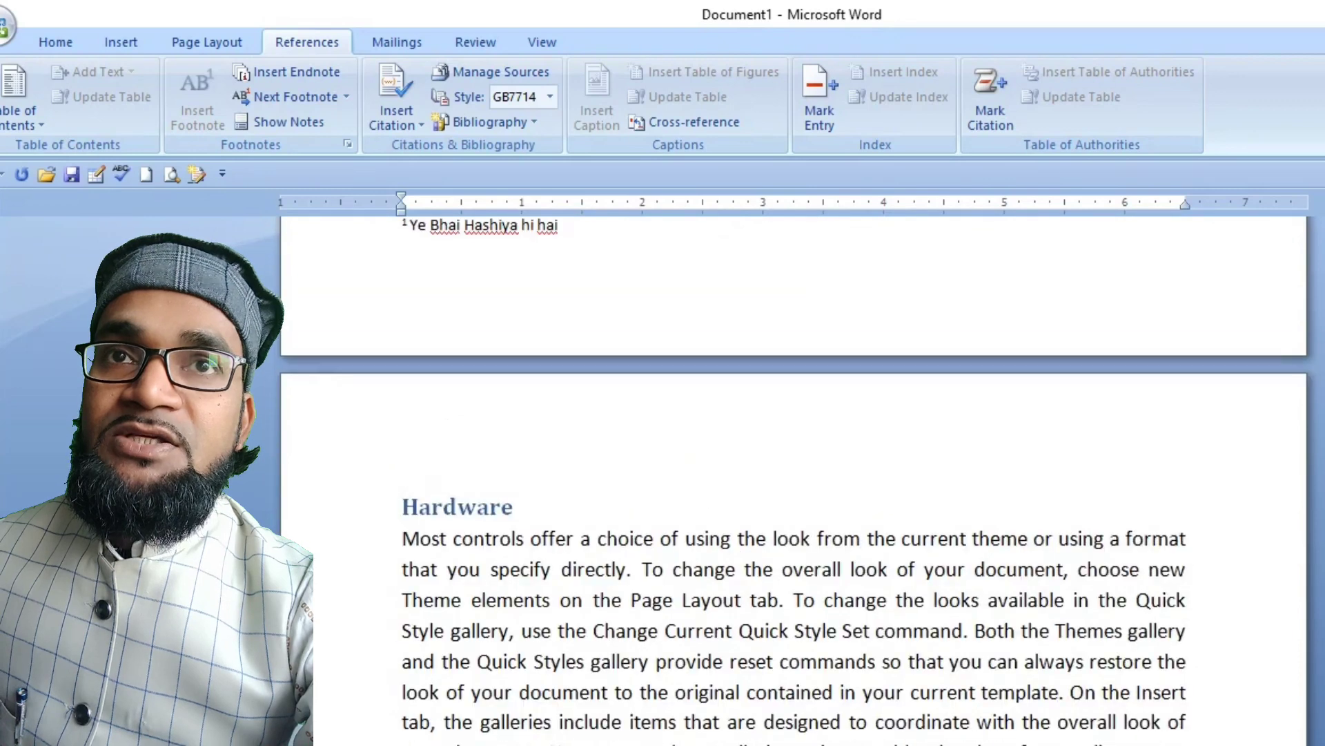
pyautogui.click(675, 562)
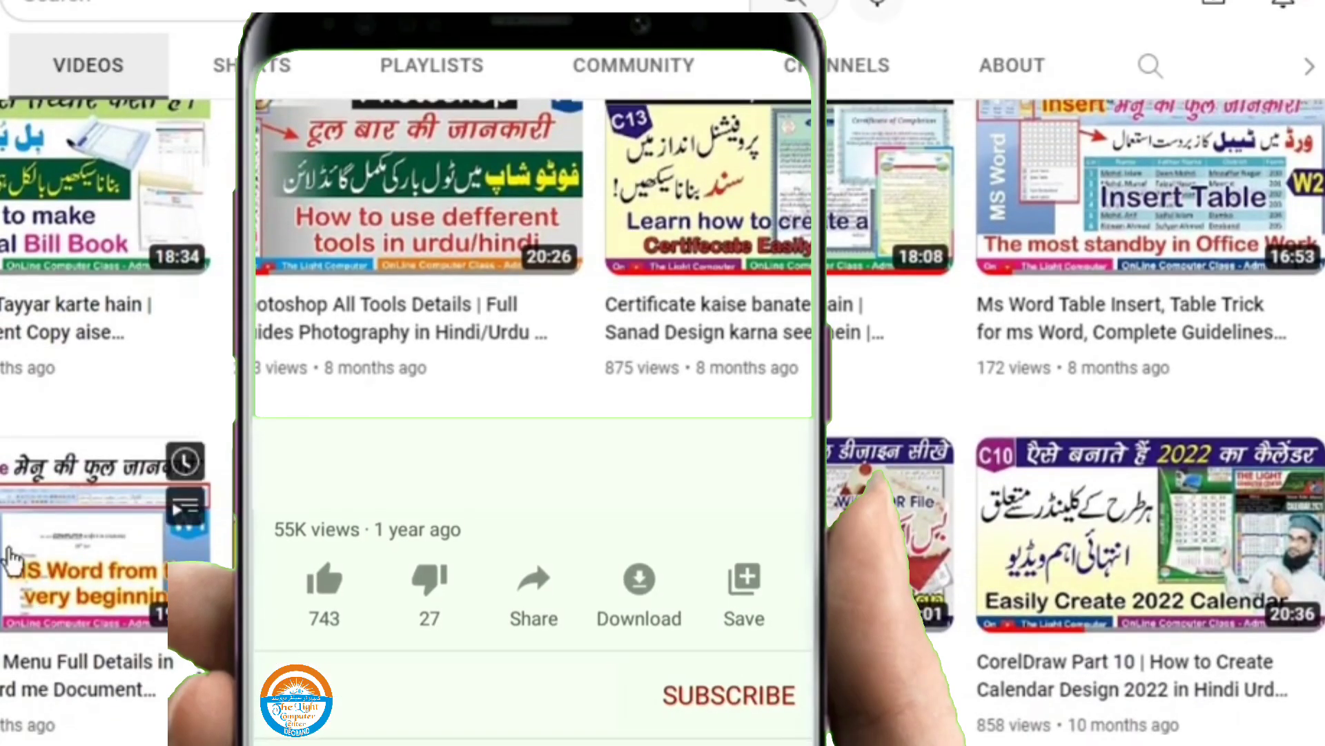
pyautogui.scroll(-2, 12, 560)
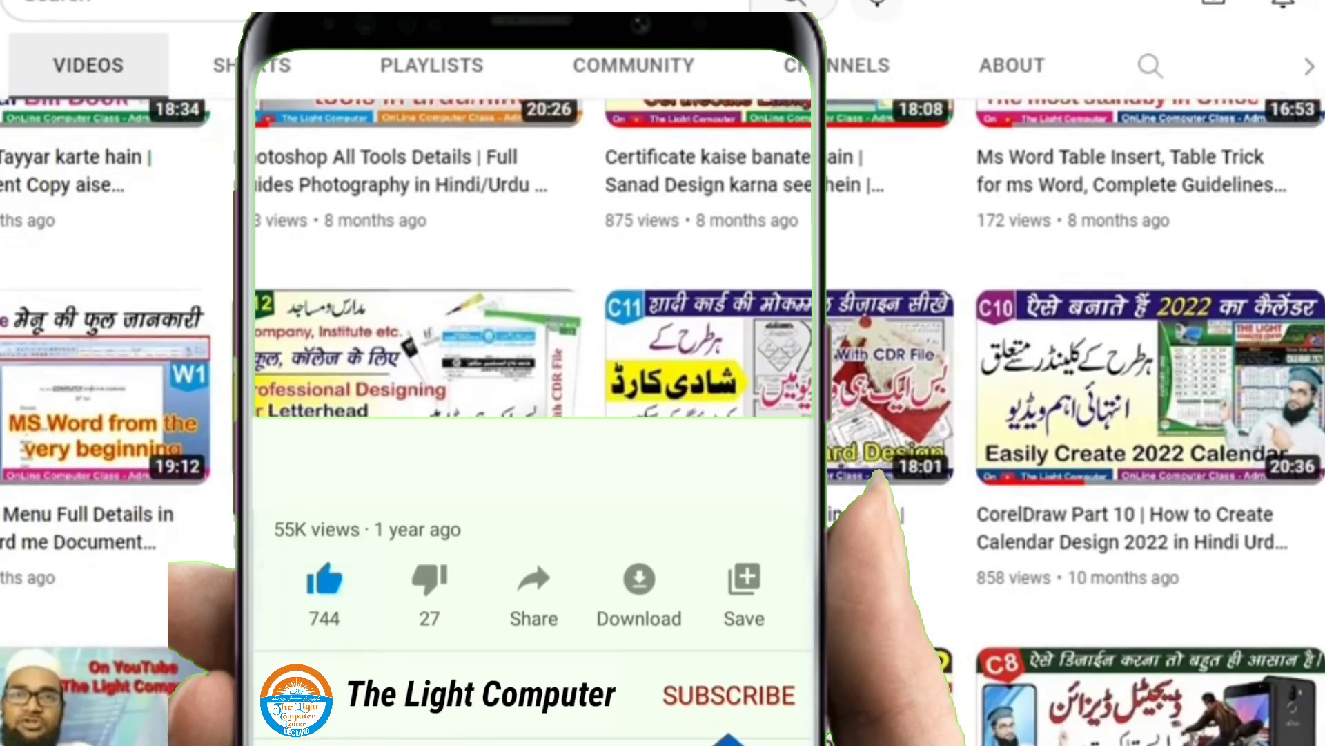
pyautogui.scroll(1, 1306, 282)
pyautogui.scroll(-6, 663, 421)
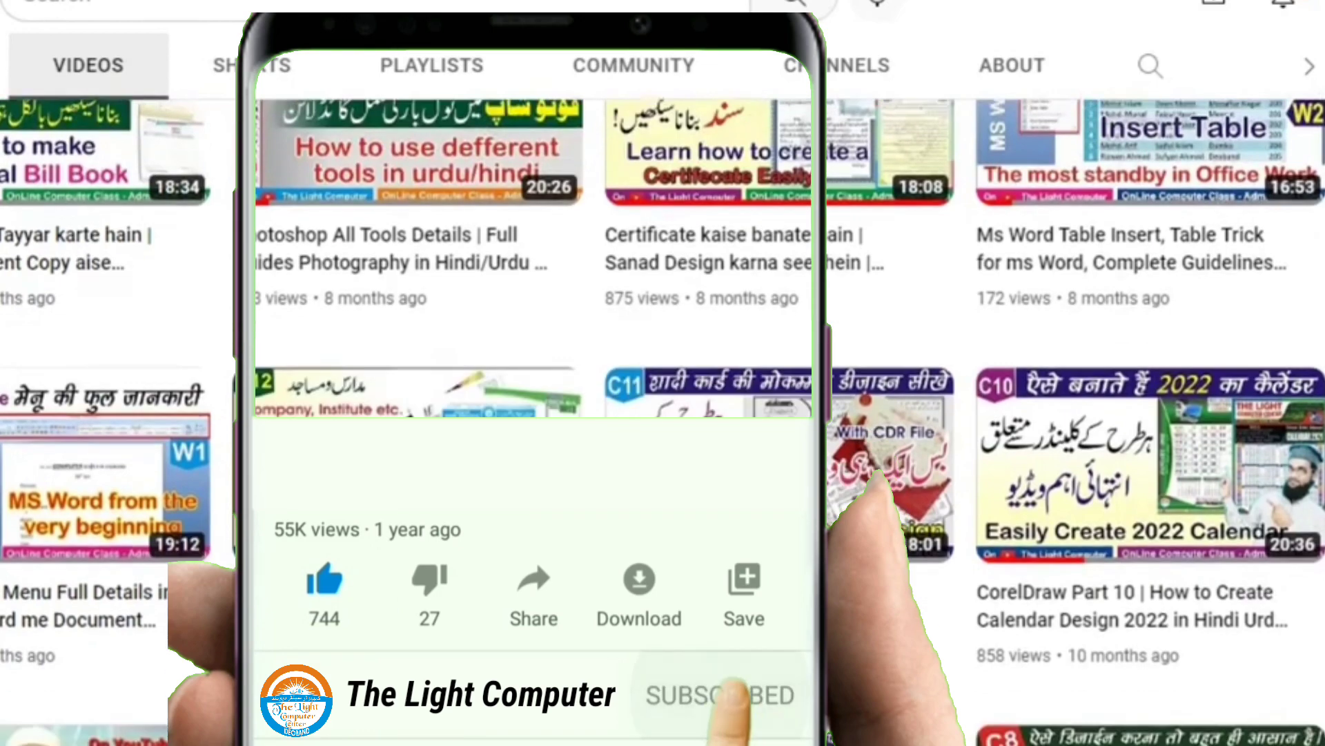
pyautogui.scroll(-8, 663, 421)
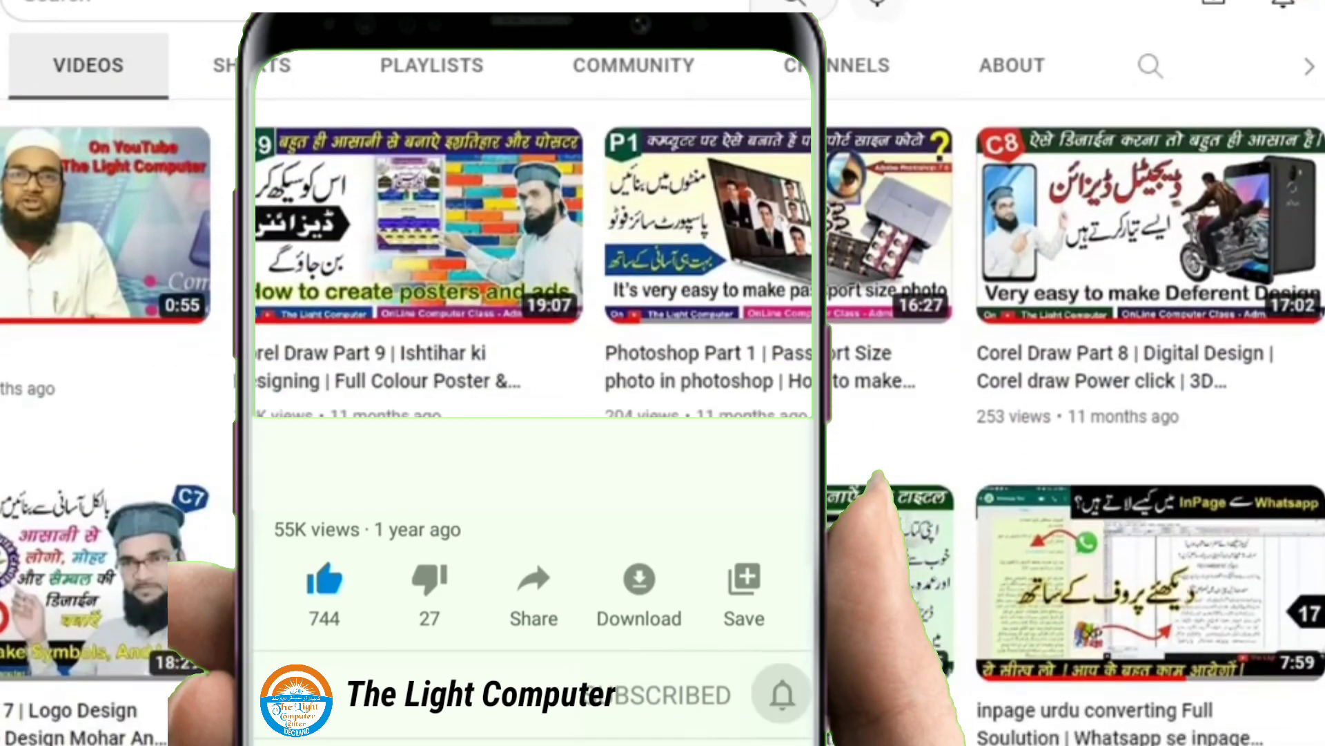
pyautogui.scroll(-10, 663, 421)
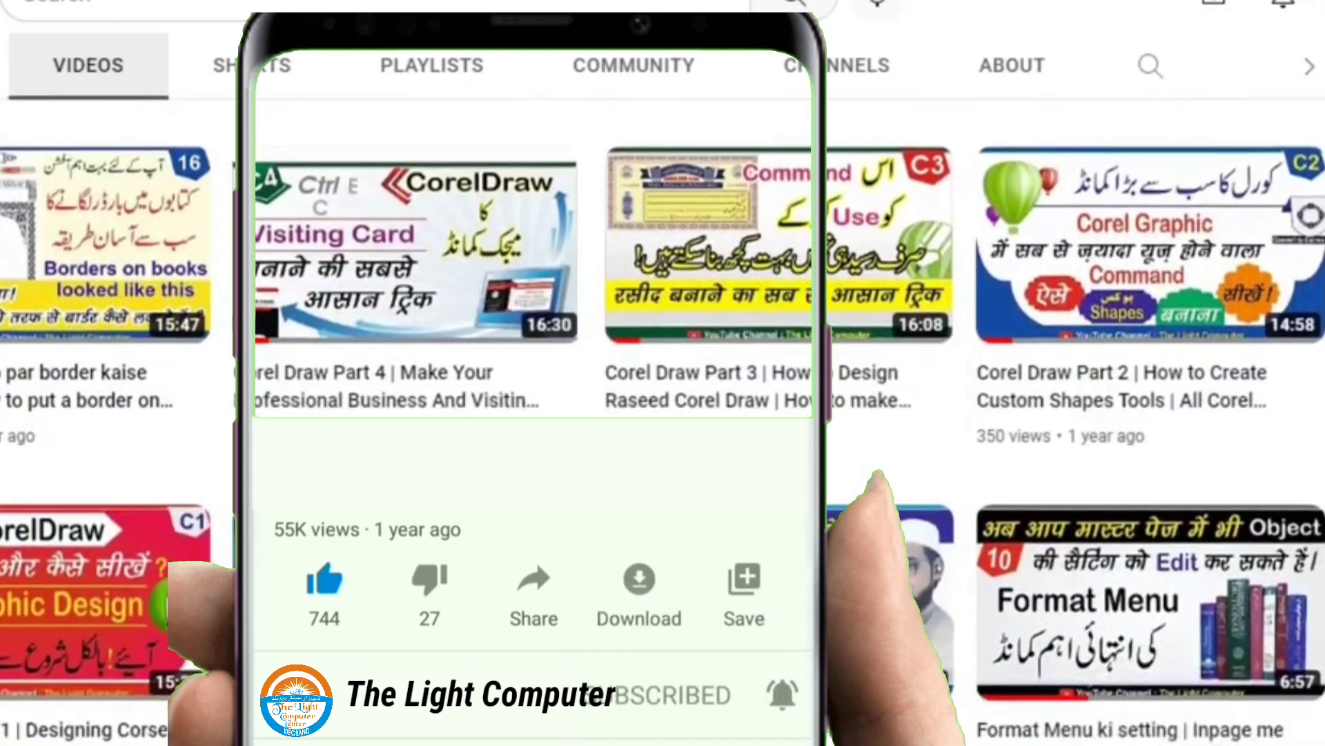
pyautogui.scroll(-9, 663, 421)
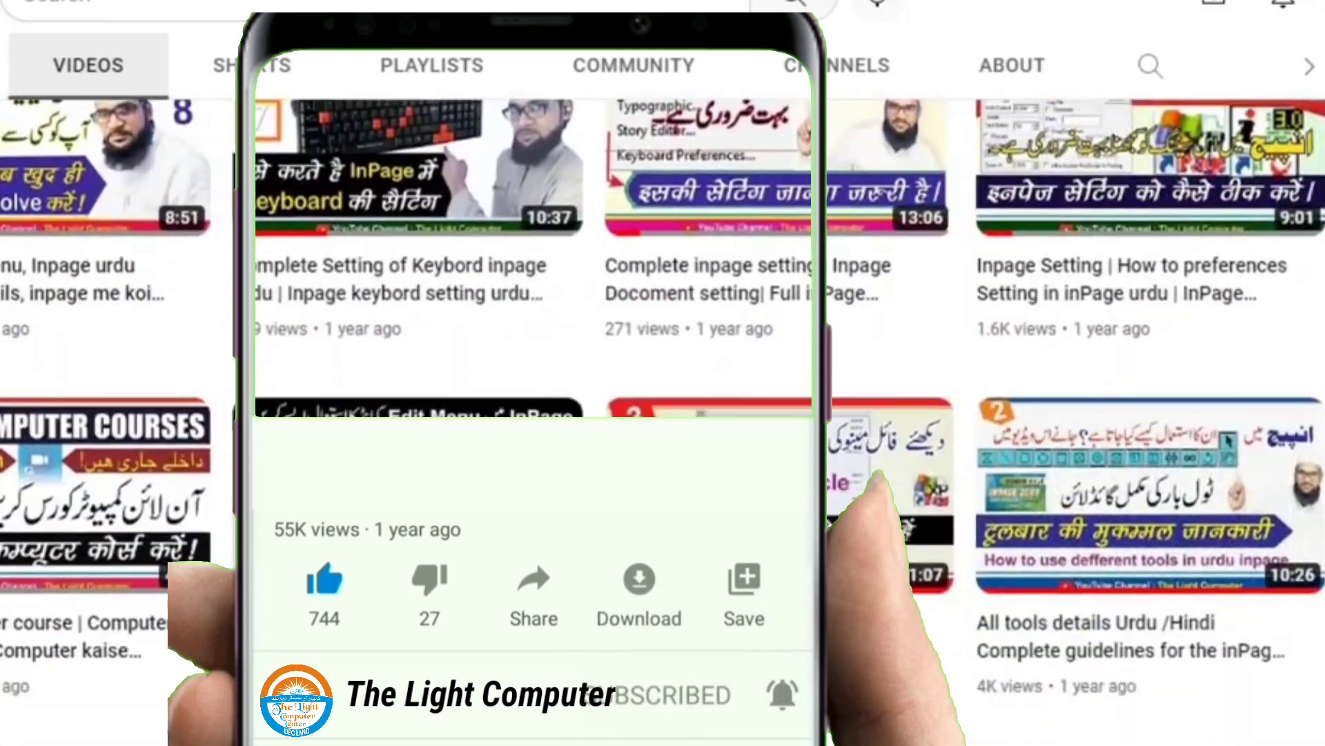